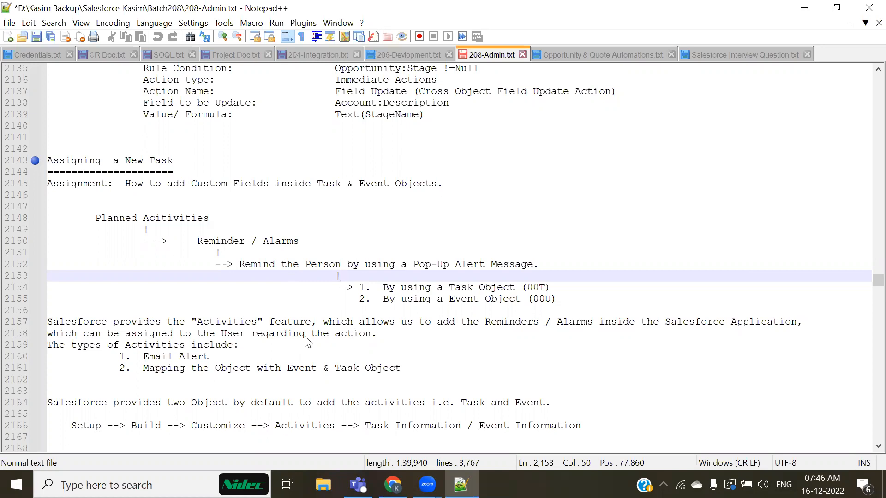
List all positions in Salesforce and highlight the HR Email ID and HR Manager fields.
key(alt+Tab)
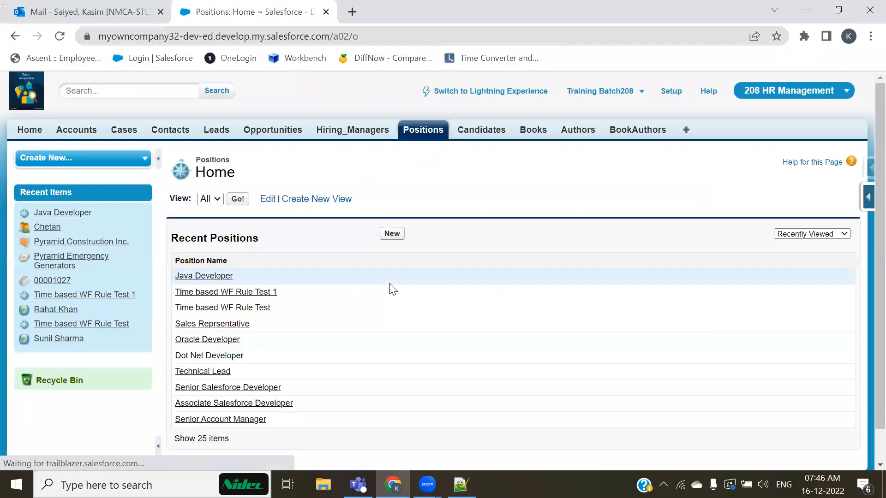
click(237, 199)
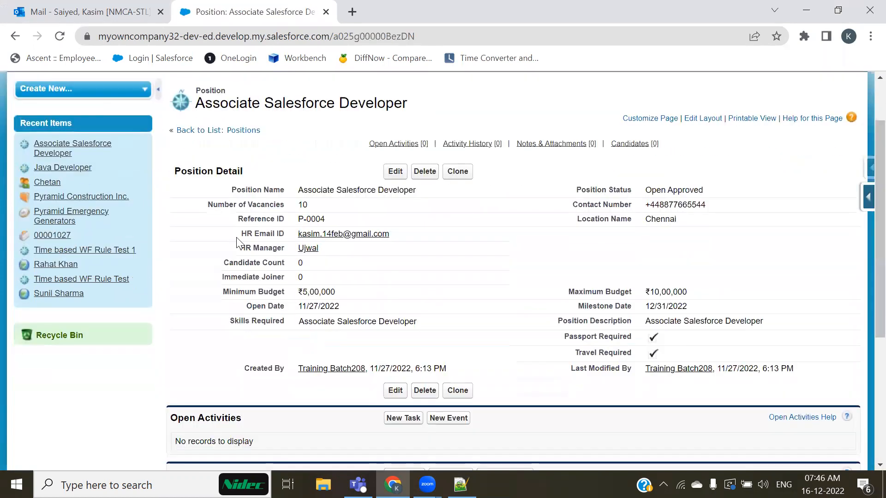
drag(236, 242, 367, 234)
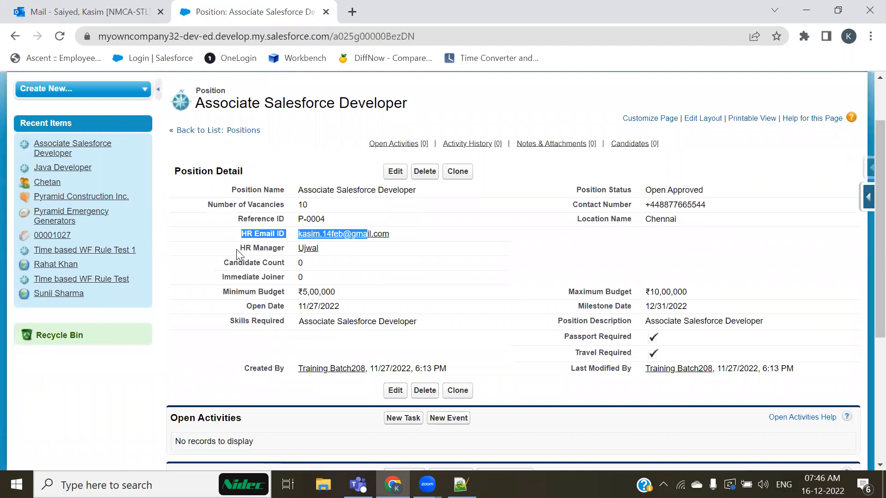
drag(237, 252, 332, 251)
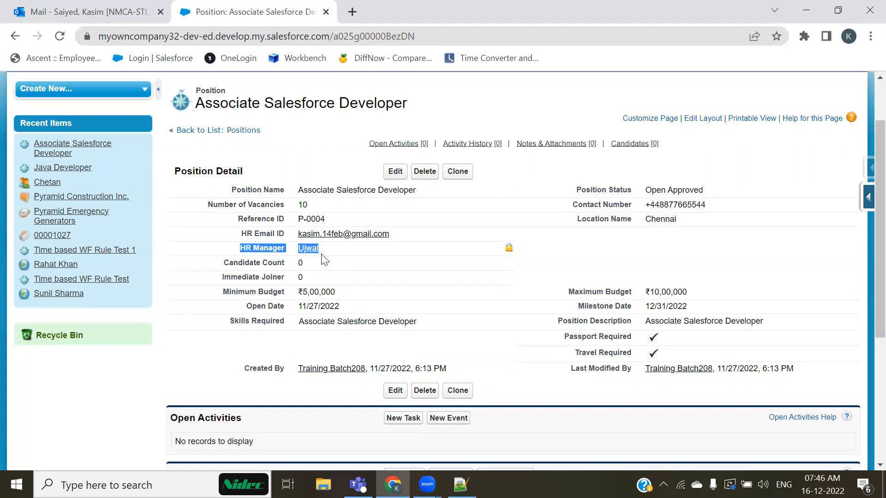
mouse_move(313, 254)
Browse in File Explorer to D:\Kasim Backup\Salesforce_Kasim\Batch201\Admin.
click(153, 482)
text(pain)
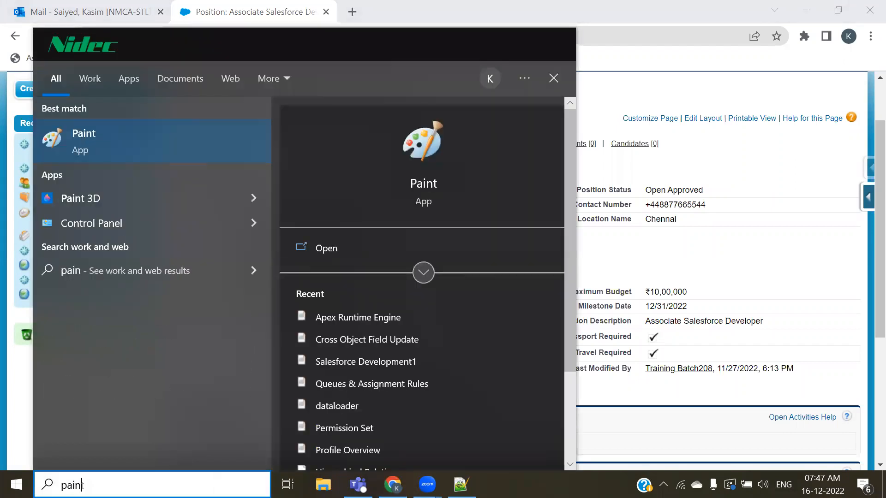
click(672, 446)
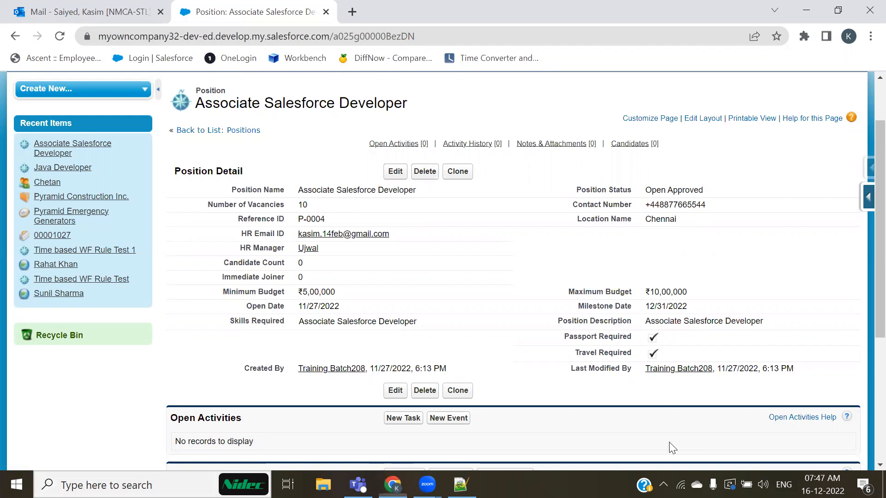
click(358, 485)
click(323, 485)
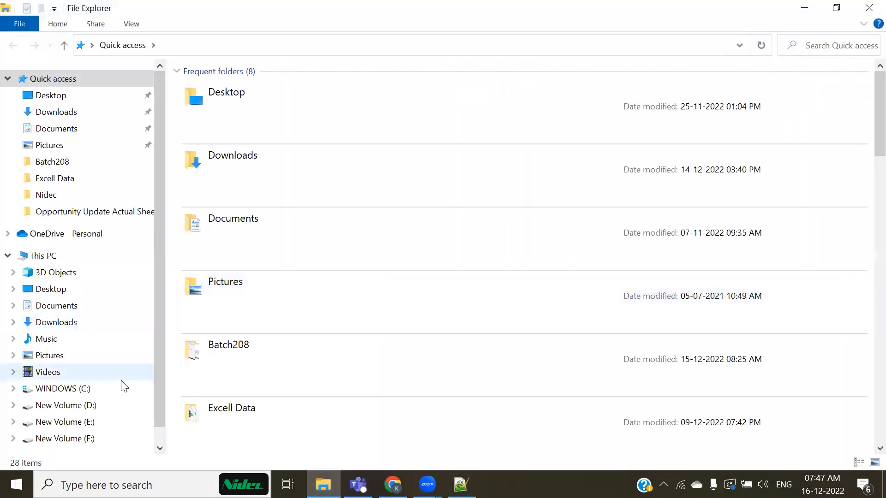
click(66, 407)
double_click(231, 95)
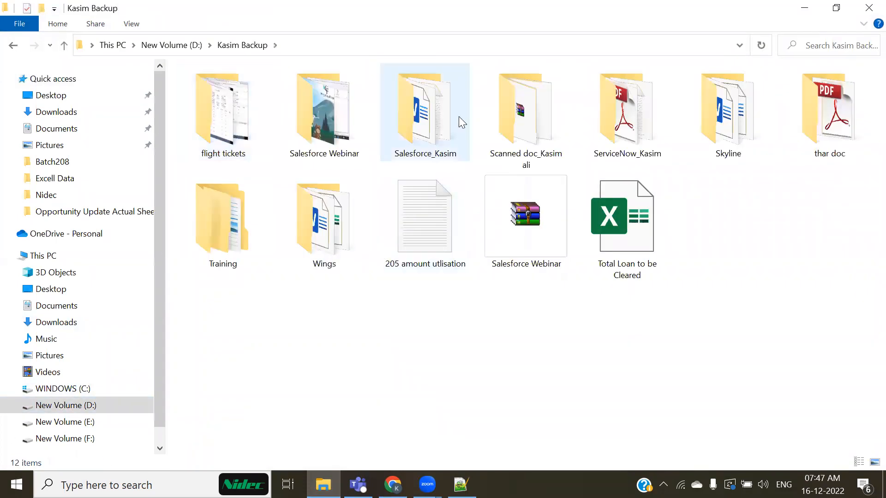
double_click(458, 116)
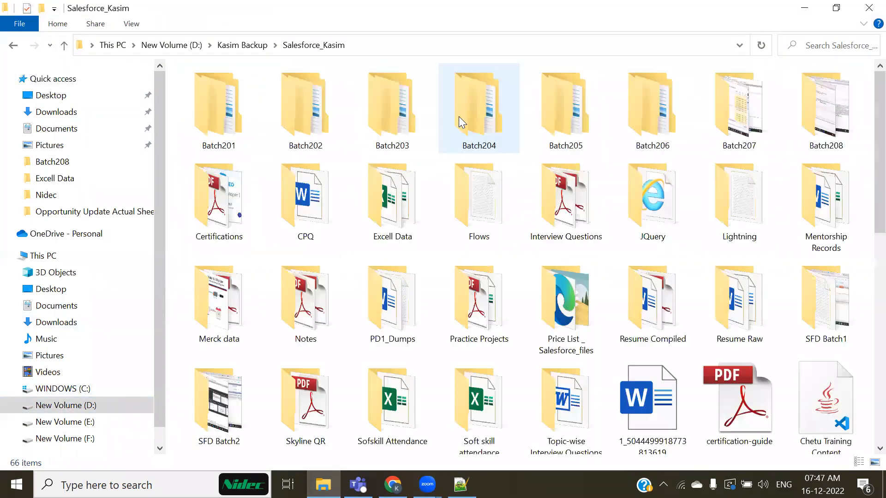
double_click(241, 127)
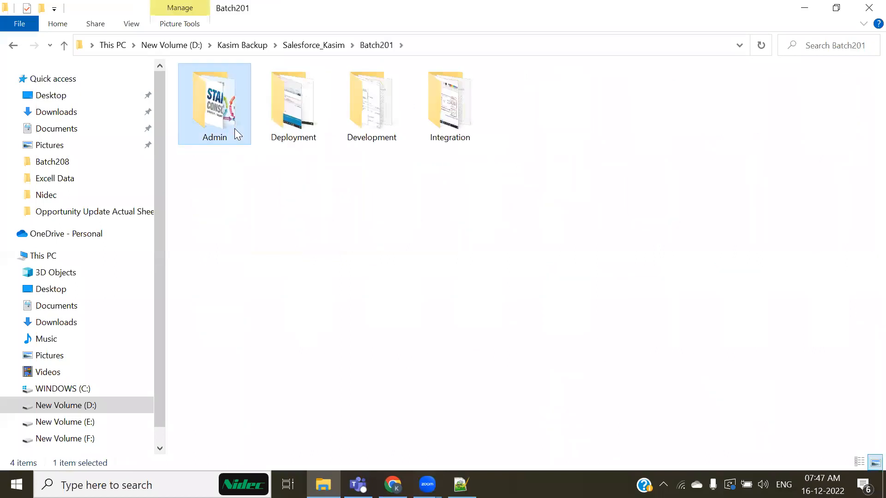
double_click(236, 129)
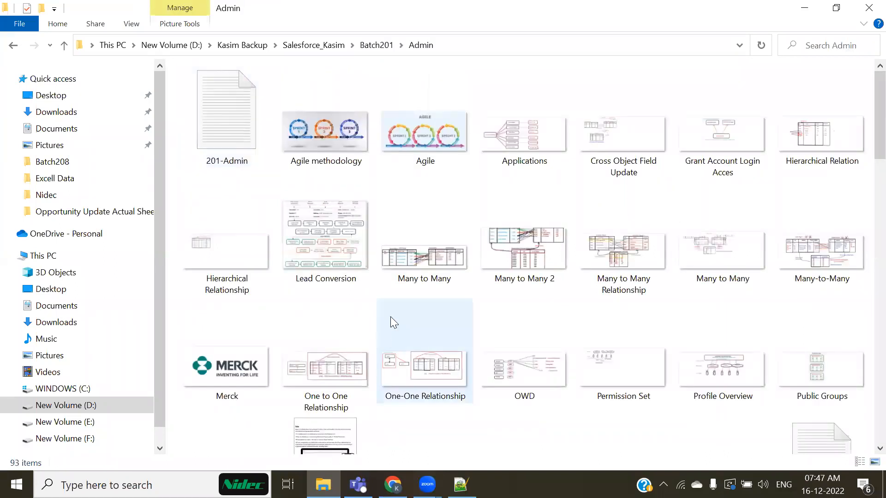
Preview the WhoID & WhatID image at the end of the Admin folder.
click(491, 258)
key(w)
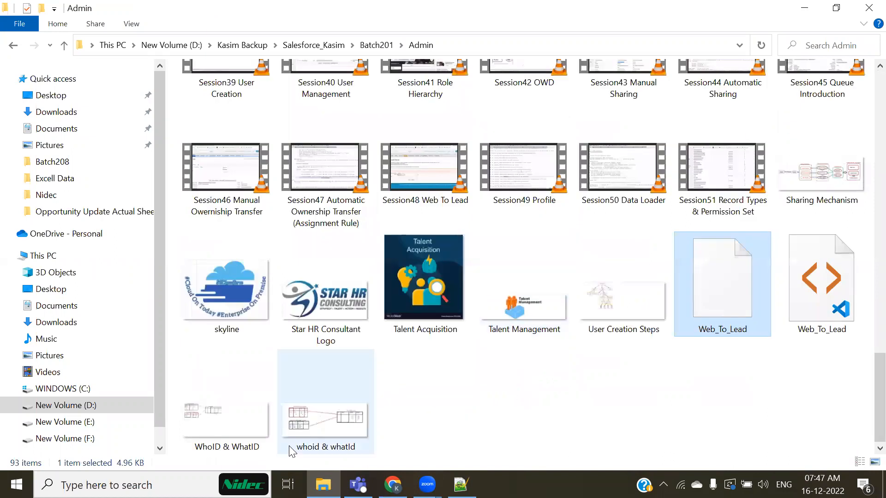
double_click(238, 428)
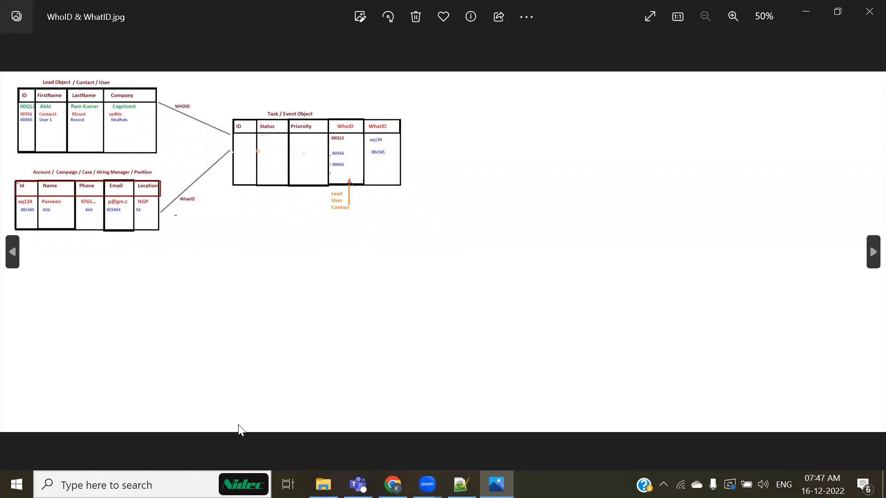
click(869, 12)
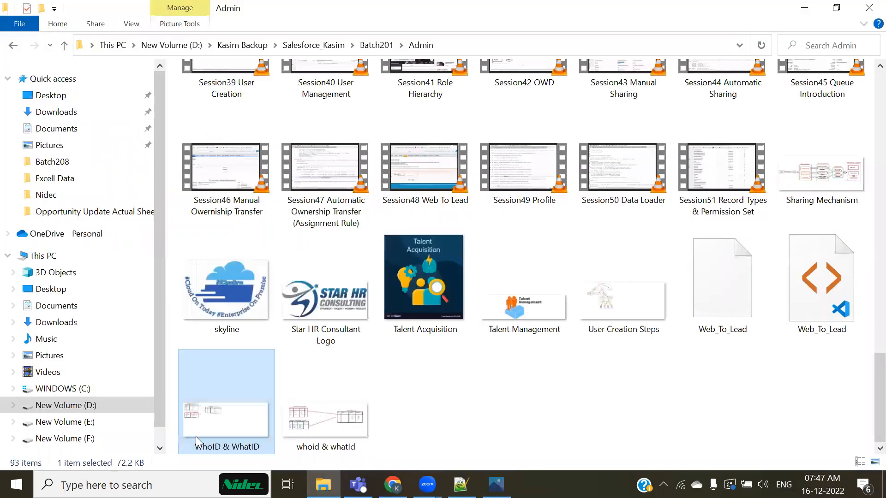
Open the whoid & whatId image in Paint via Open with.
click(341, 428)
right_click(332, 427)
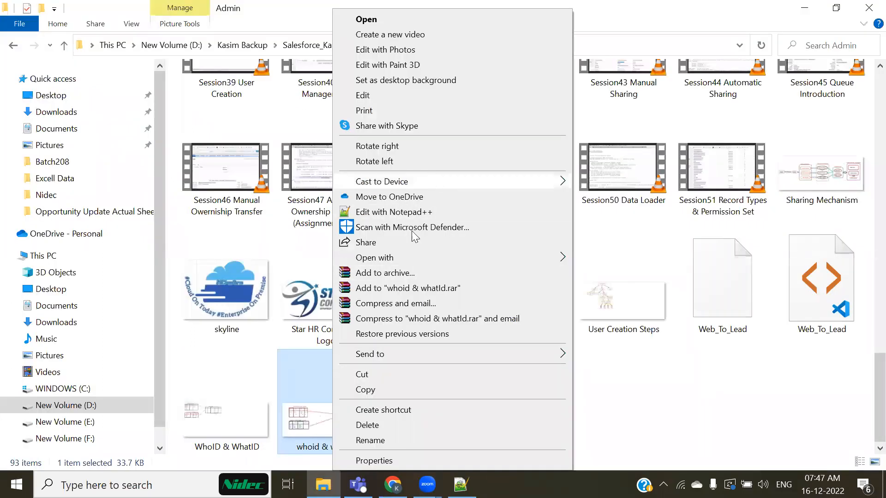
mouse_move(406, 262)
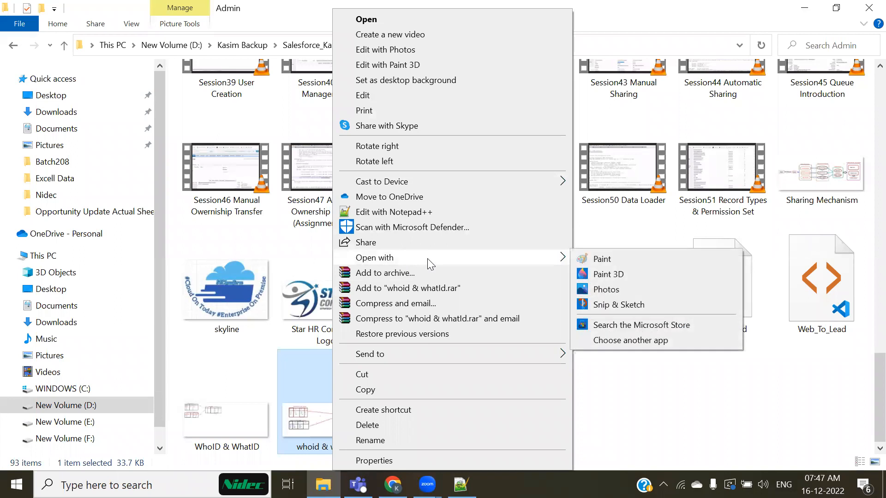
click(602, 259)
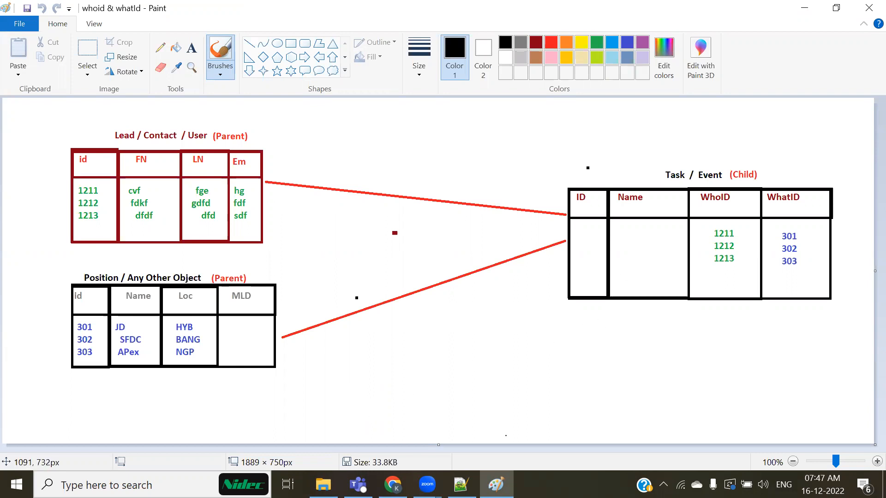
drag(701, 206, 799, 209)
mouse_move(661, 184)
mouse_down()
mouse_move(726, 159)
mouse_move(660, 184)
mouse_up()
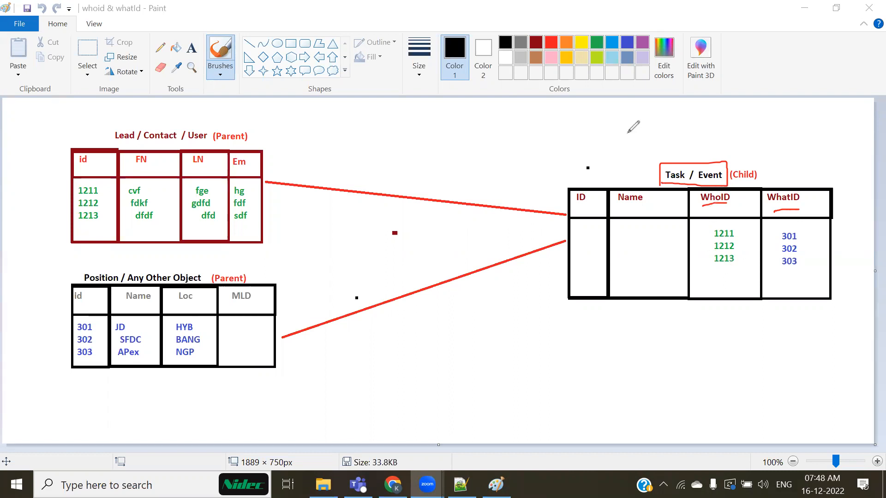
key(Escape)
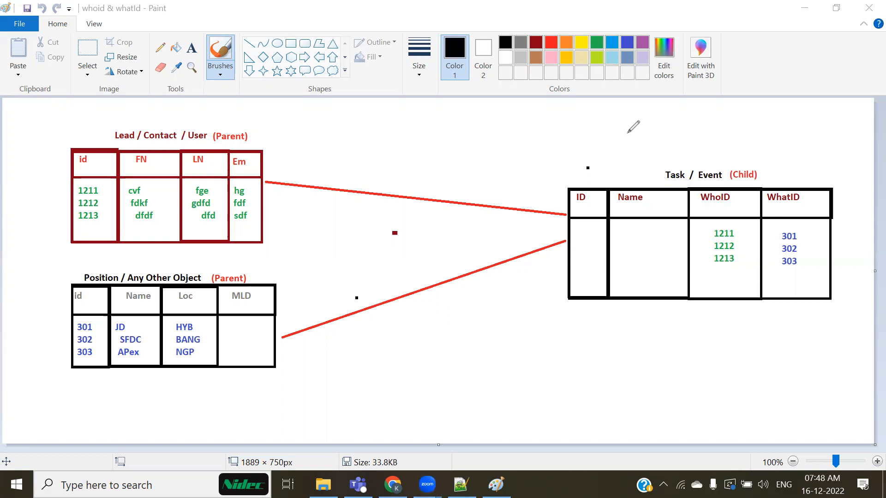
mouse_move(427, 485)
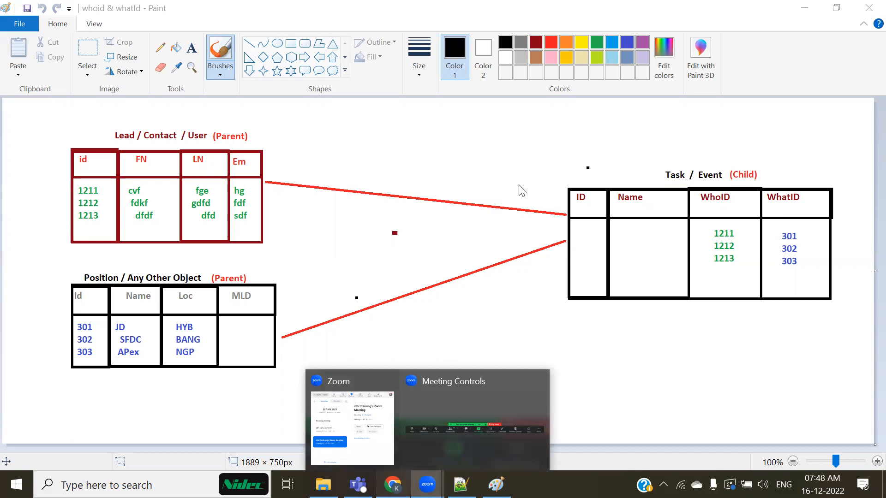
key(alt+Tab)
In Setup, expand Customize > Activities and open Task Fields in a new tab.
click(669, 92)
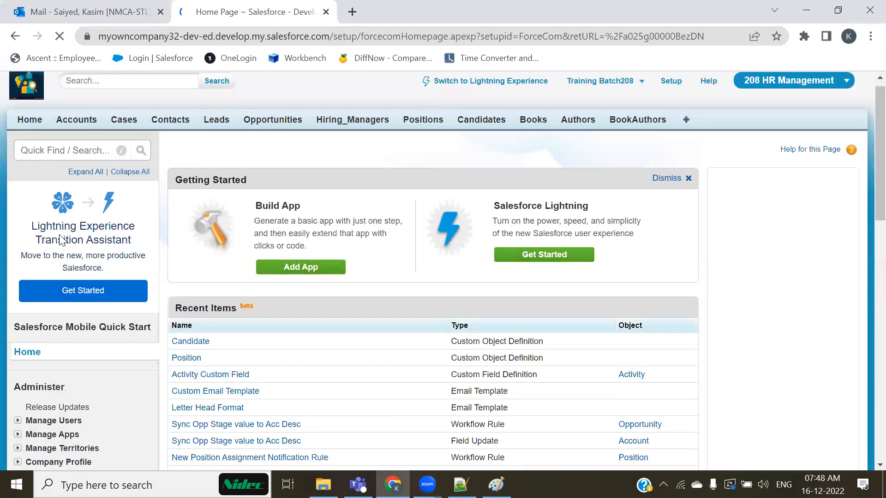
scroll(59, 239, down, 15)
scroll(20, 175, up, 5)
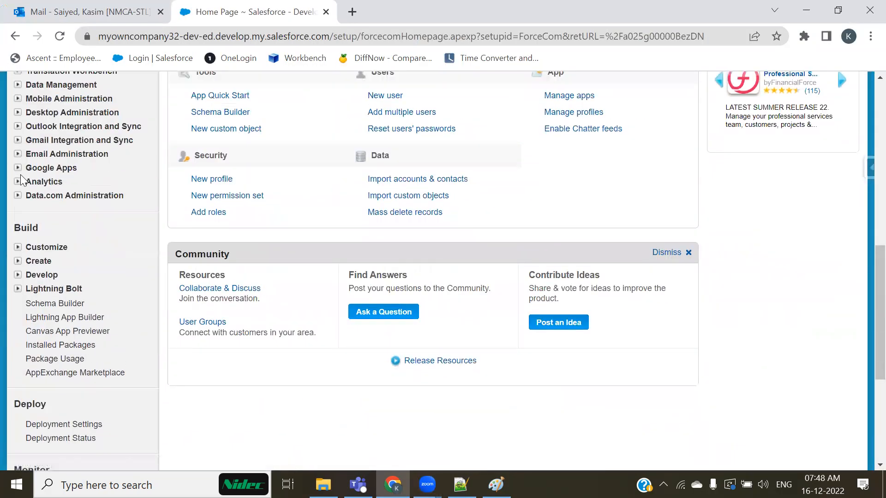
click(17, 247)
click(30, 290)
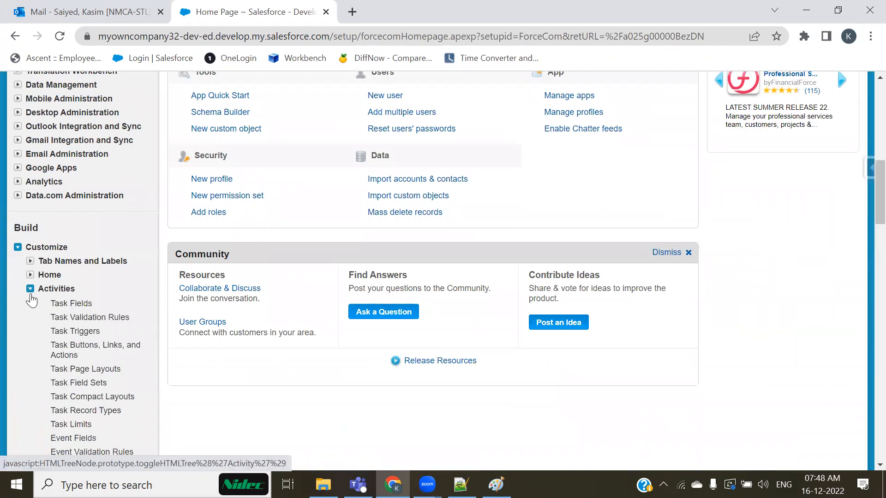
ctrl+click(75, 308)
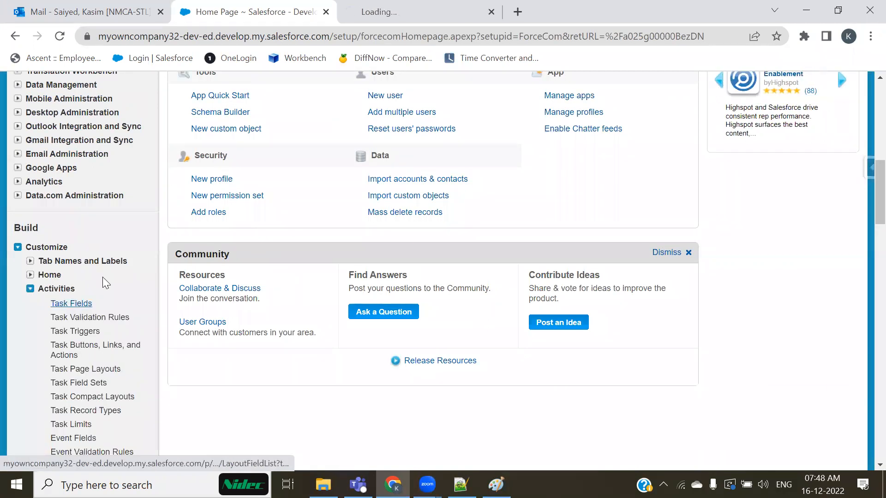
Scroll Task Fields to highlight the Name and Related To lookups, then return to Paint.
click(353, 9)
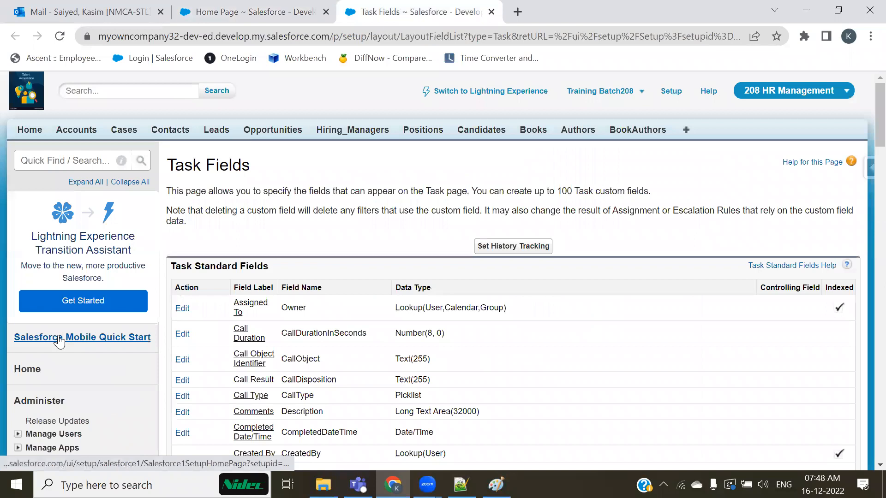
scroll(59, 342, down, 5)
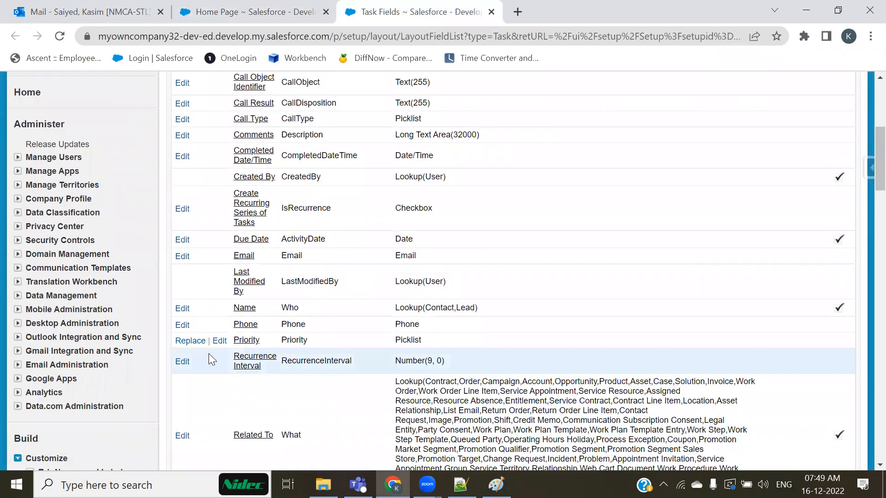
scroll(208, 354, down, 1)
drag(399, 238, 478, 239)
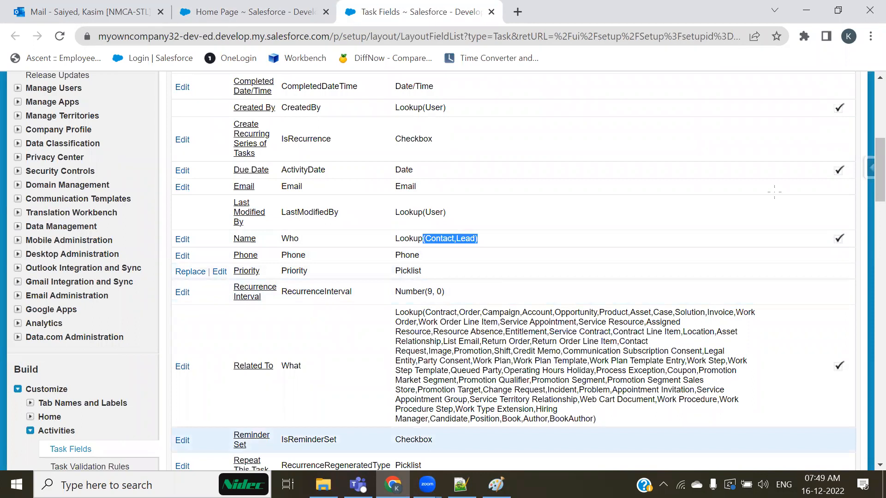
key(alt+Tab)
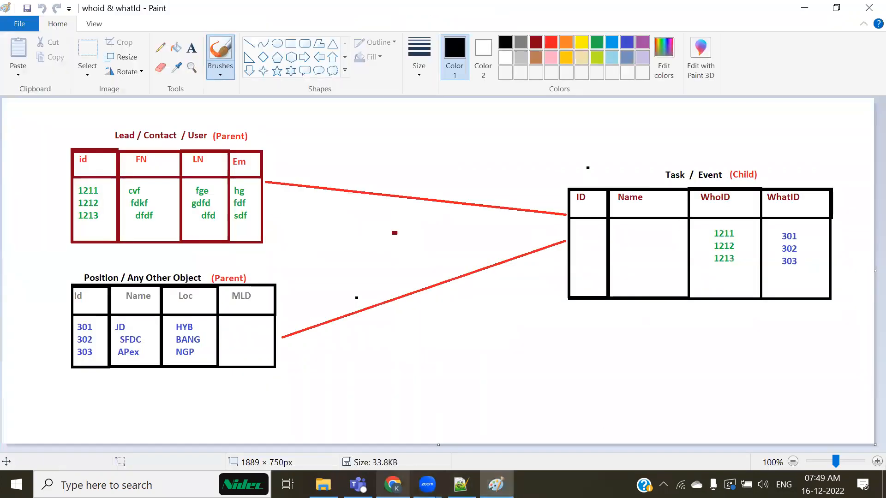
Draw a red check mark under the WhoID column heading.
drag(707, 208, 747, 190)
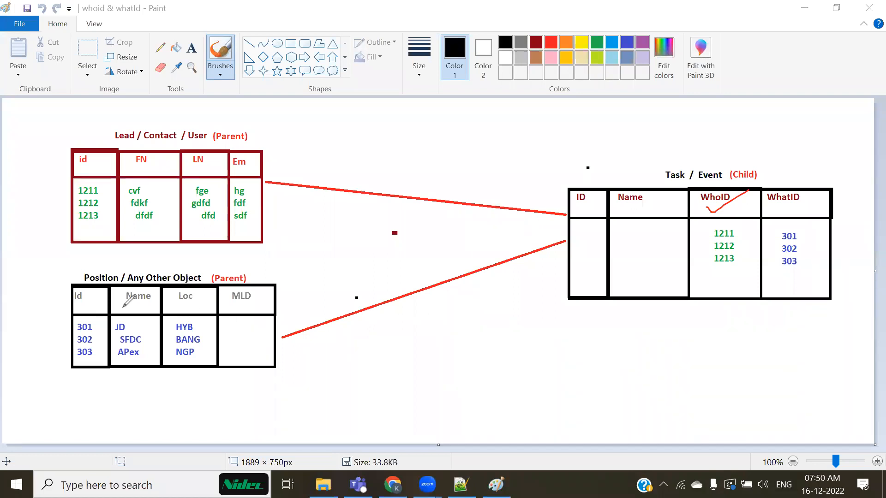
Draw red ticks beside the Position heading, on the WhatID column, and above (Child).
drag(98, 271, 125, 260)
drag(801, 207, 840, 178)
drag(746, 164, 776, 150)
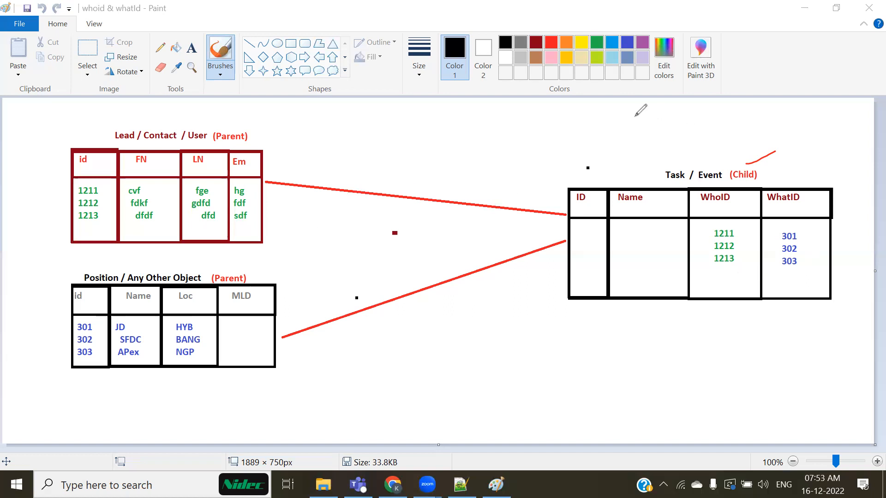
Tick and circle the Lead / Contact / User table, then box its 1211 row in red.
mouse_move(106, 126)
mouse_down()
mouse_move(156, 100)
mouse_move(203, 119)
mouse_move(222, 110)
mouse_up()
mouse_move(226, 149)
mouse_down()
mouse_move(264, 150)
mouse_move(266, 229)
mouse_move(118, 247)
mouse_move(68, 183)
mouse_move(69, 138)
mouse_up()
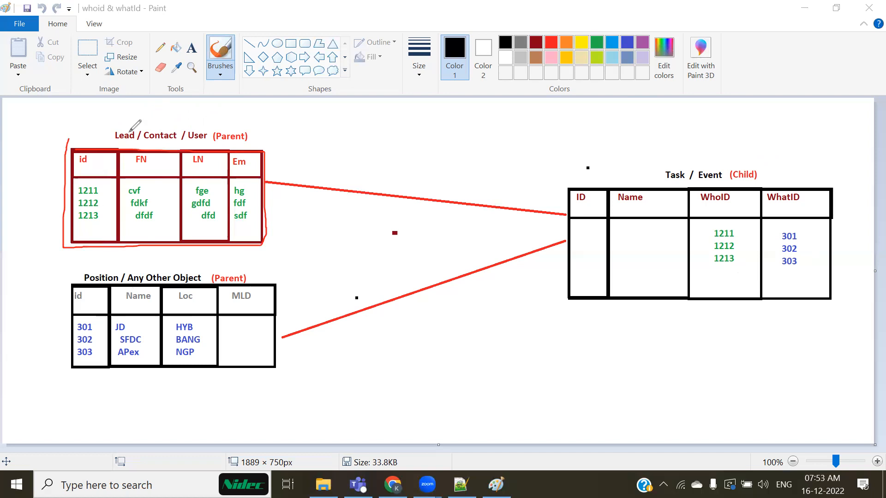
drag(123, 119, 151, 106)
drag(74, 196, 245, 195)
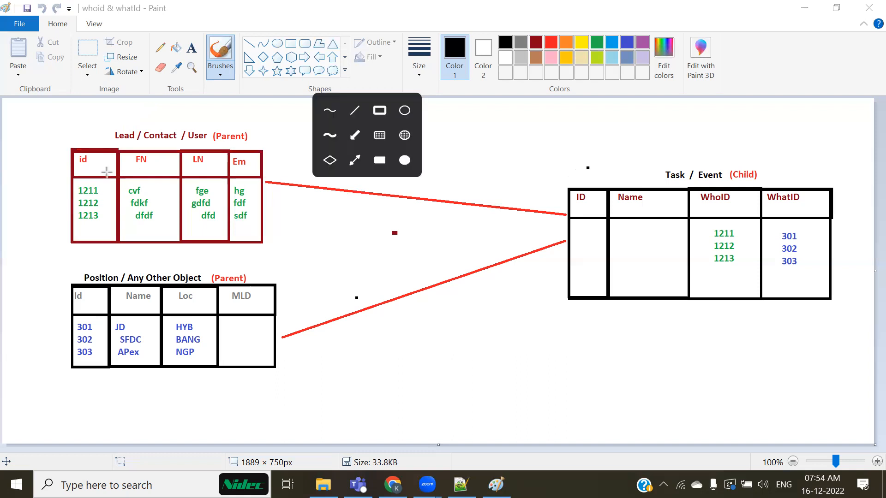
mouse_move(73, 180)
mouse_down()
mouse_move(226, 181)
mouse_move(253, 195)
mouse_up()
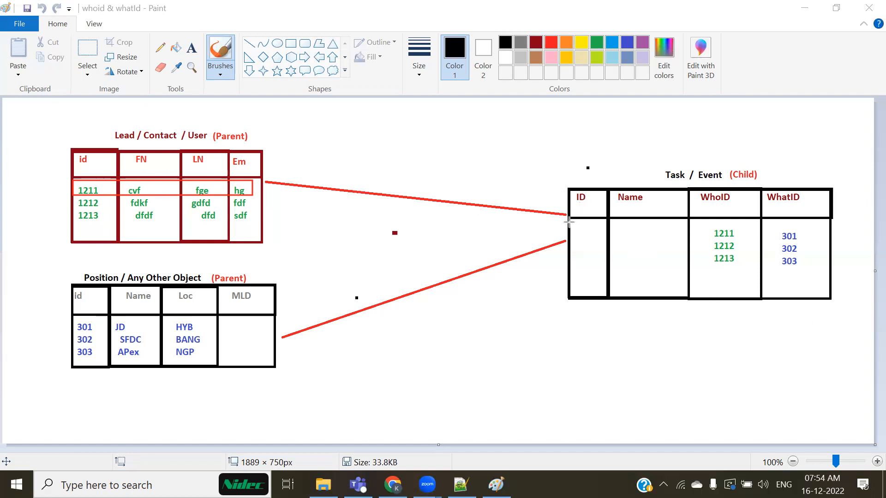
Draw red boxes around the Task row, Lead title and 1211–1213 ids, then undo them.
drag(568, 222, 831, 240)
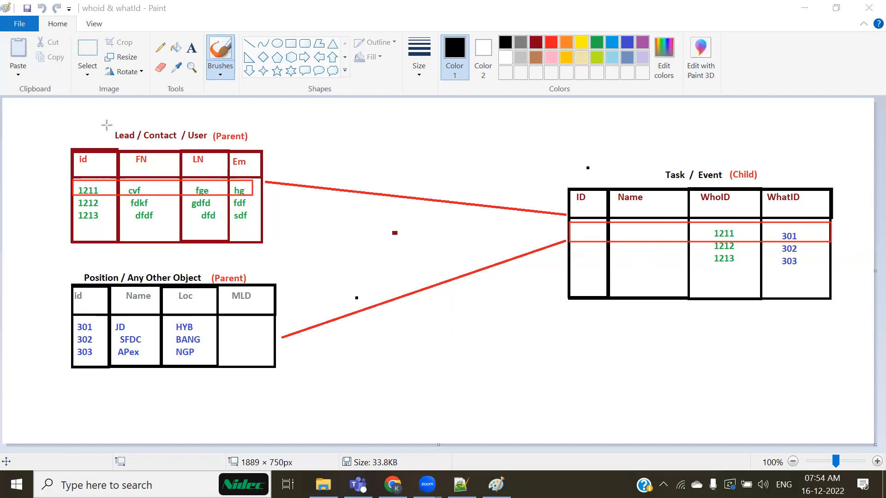
mouse_move(106, 125)
mouse_down()
mouse_move(139, 140)
mouse_move(214, 145)
mouse_up()
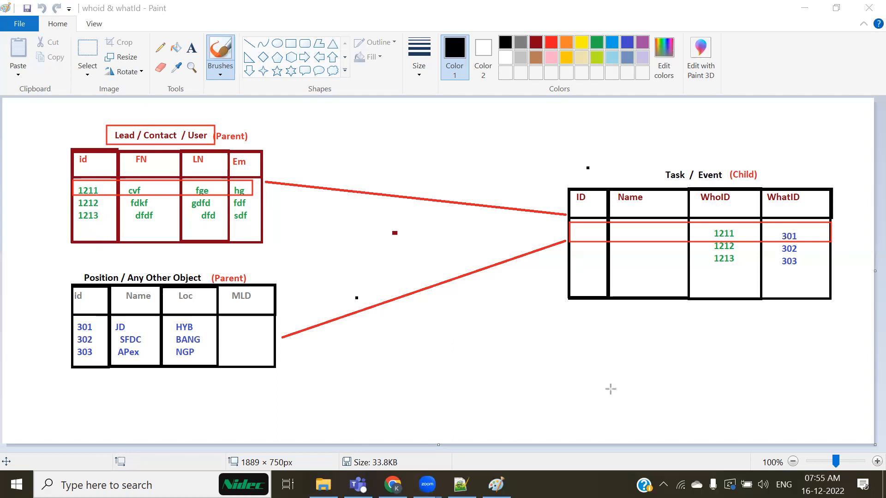
click(622, 117)
mouse_move(704, 211)
mouse_down()
mouse_move(729, 279)
mouse_move(746, 279)
mouse_up()
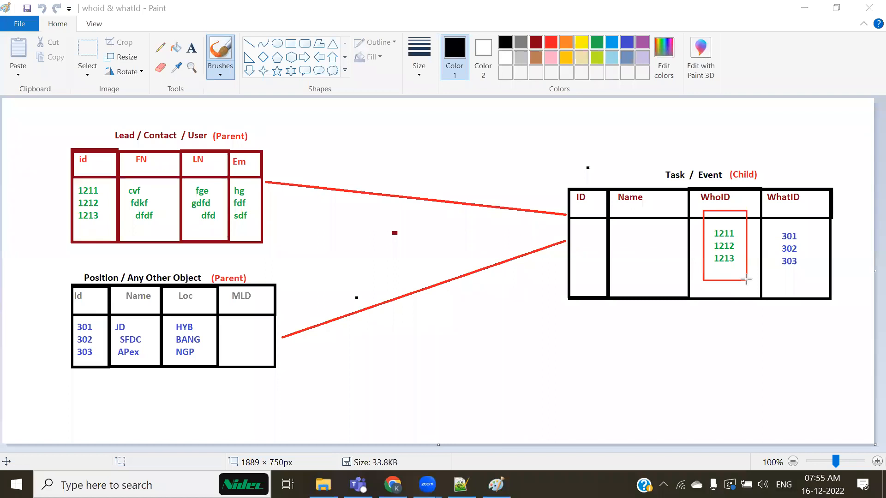
drag(68, 178, 109, 231)
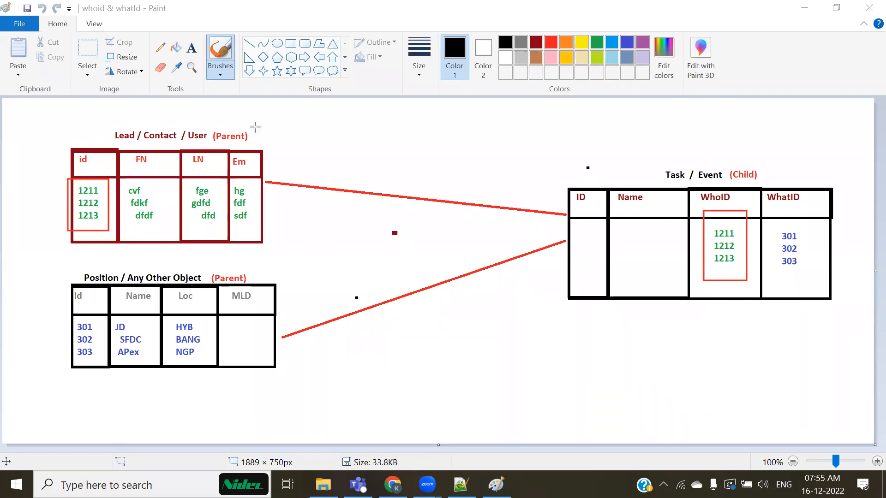
key(ctrl+z)
key(ctrl+z)
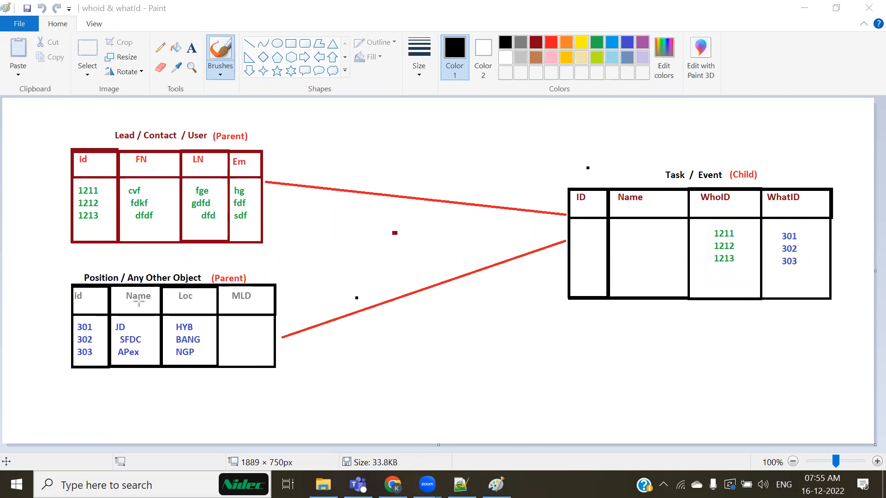
Box the Position heading, its 301–303 ids and the WhatID 301–303 values in red.
drag(82, 272, 285, 280)
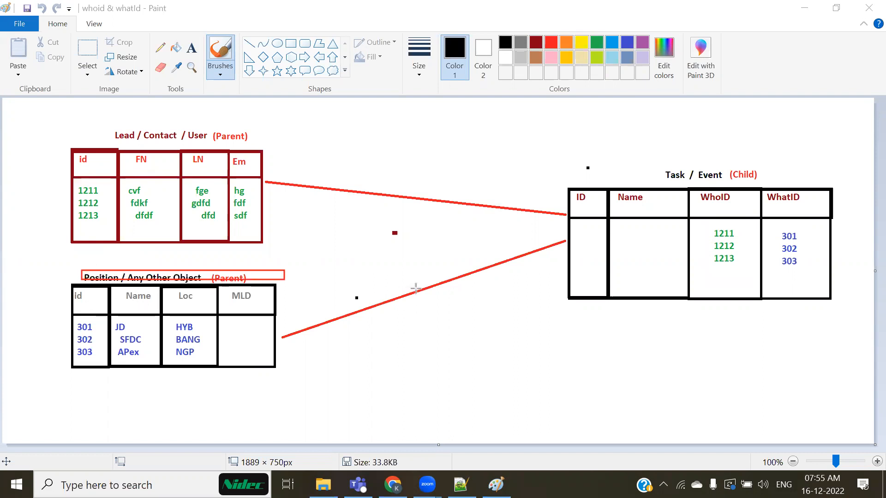
drag(69, 313, 108, 378)
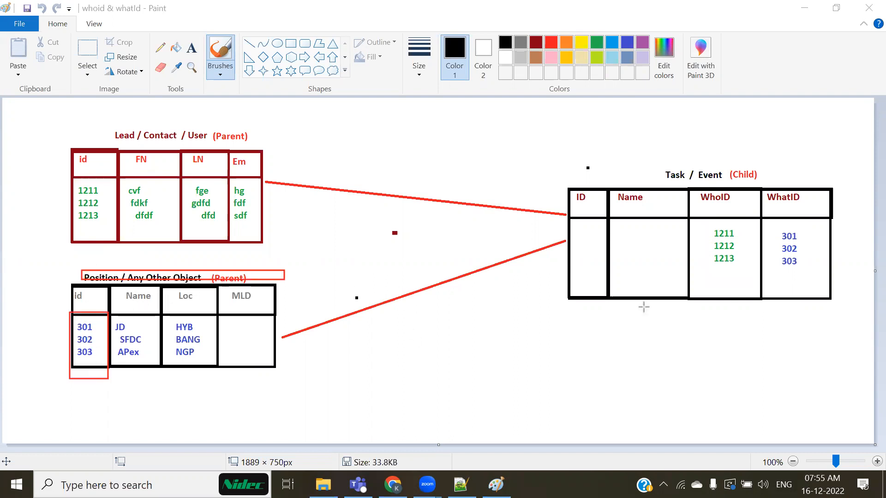
mouse_move(780, 221)
mouse_down()
mouse_move(790, 272)
mouse_move(803, 282)
mouse_up()
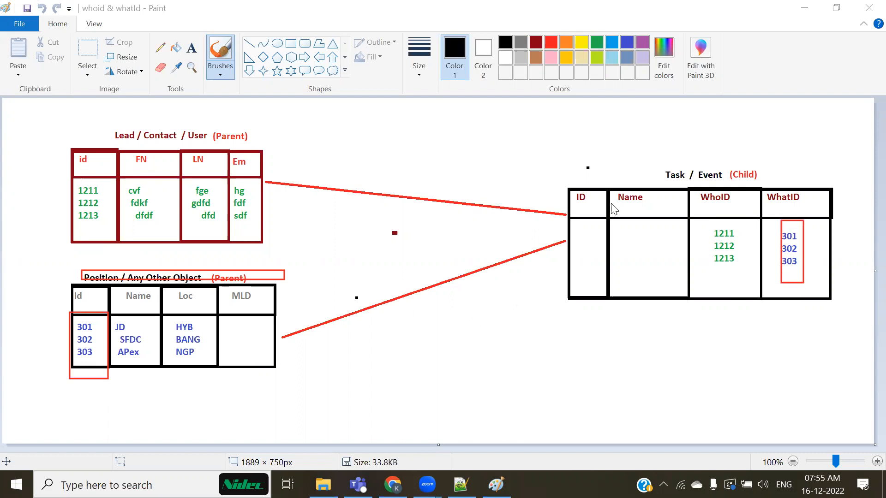
key(alt+Tab)
click(226, 328)
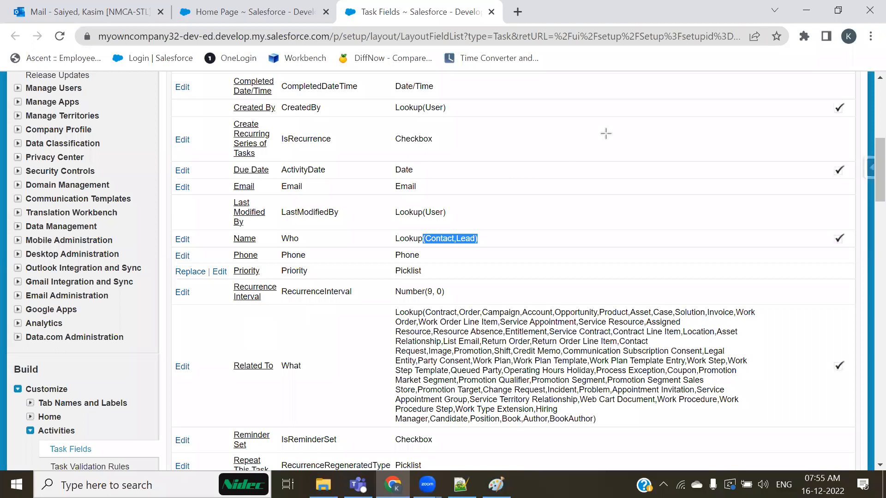
Box Who and its Lookup(Contact,Lead) type in red, then clear the marks.
drag(383, 229, 521, 245)
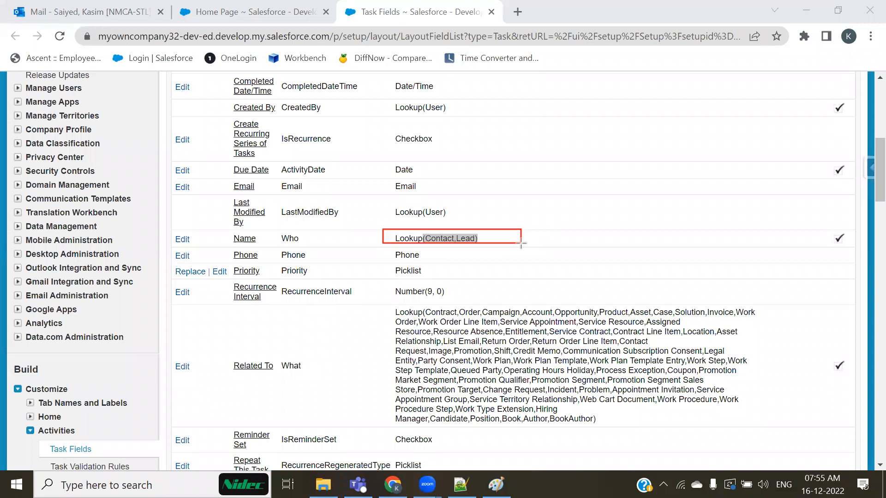
mouse_move(271, 229)
mouse_down()
mouse_move(344, 252)
mouse_move(338, 246)
mouse_up()
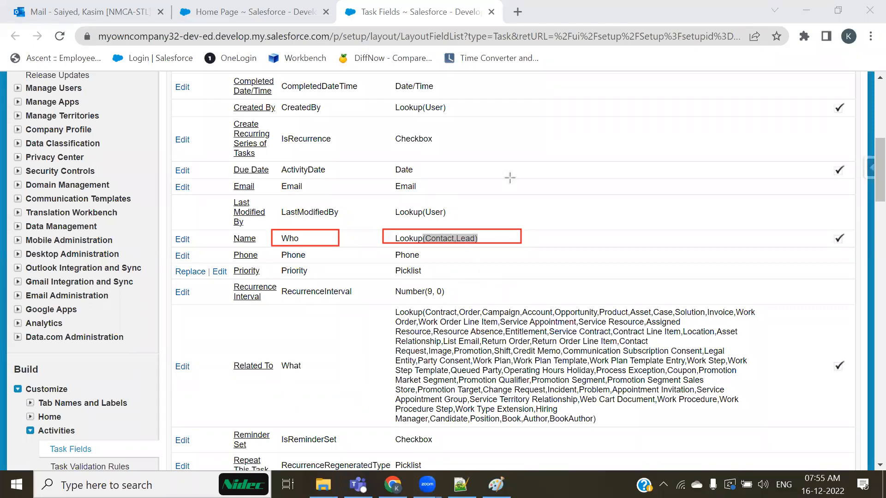
key(Escape)
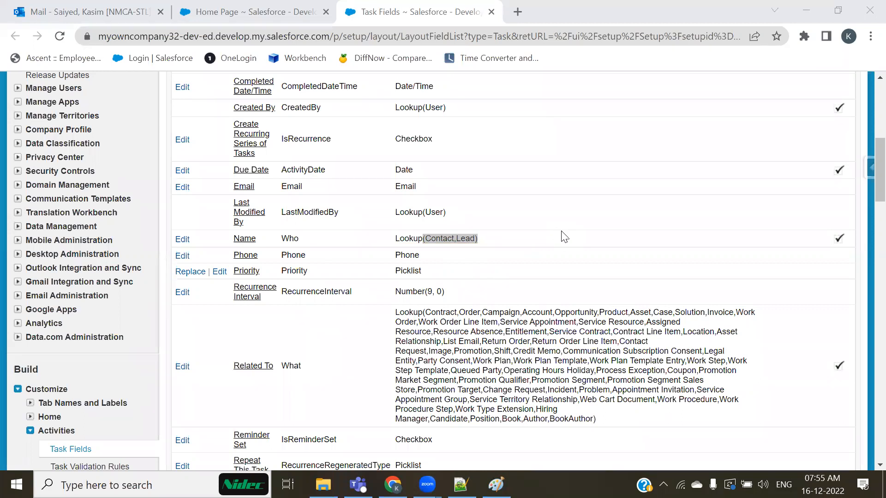
click(534, 237)
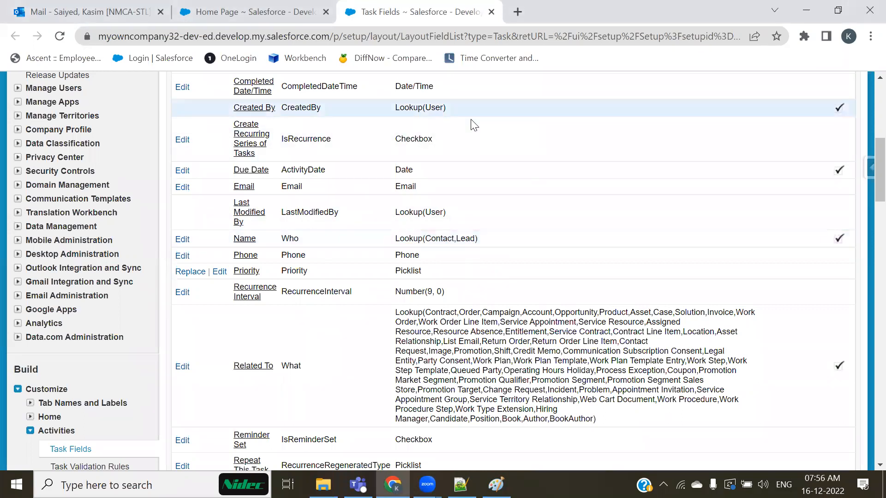
Redraw red boxes around the Who row, the Who name, and Related To's lookup list.
click(345, 125)
key(ctrl+2)
mouse_move(274, 230)
mouse_down()
mouse_move(473, 230)
mouse_move(513, 248)
mouse_up()
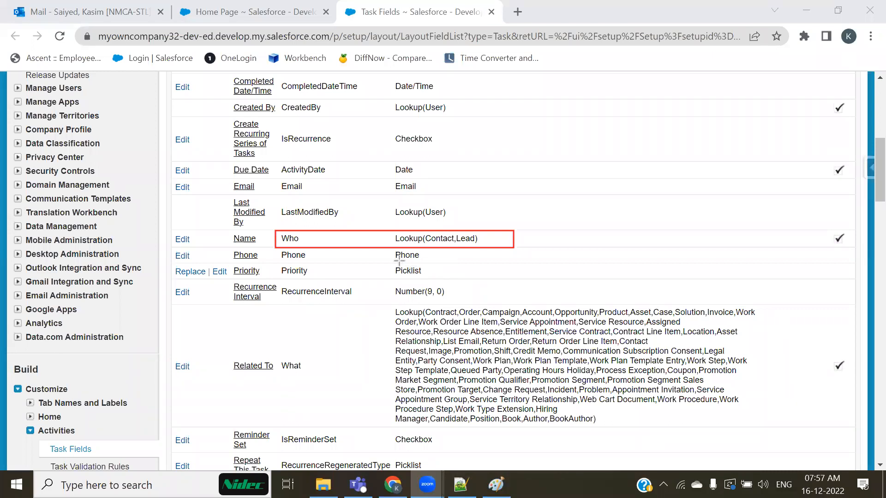
drag(276, 231, 306, 248)
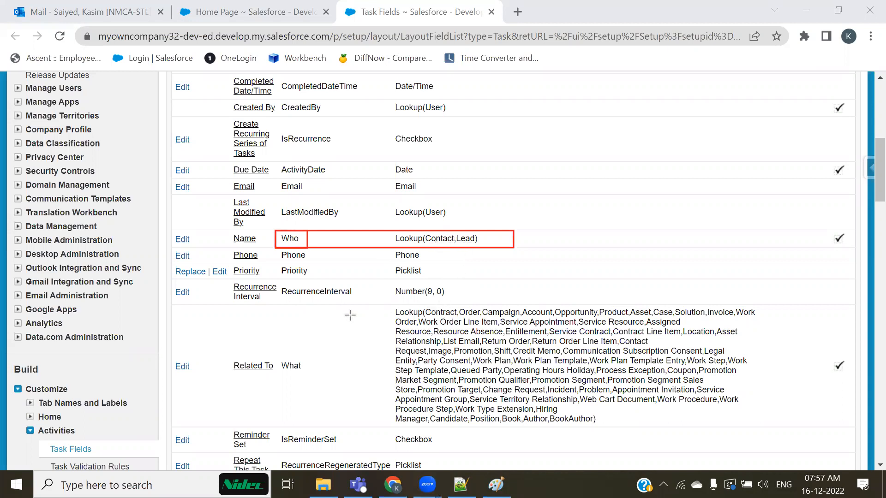
mouse_move(386, 302)
mouse_down()
mouse_move(516, 325)
mouse_move(813, 429)
mouse_up()
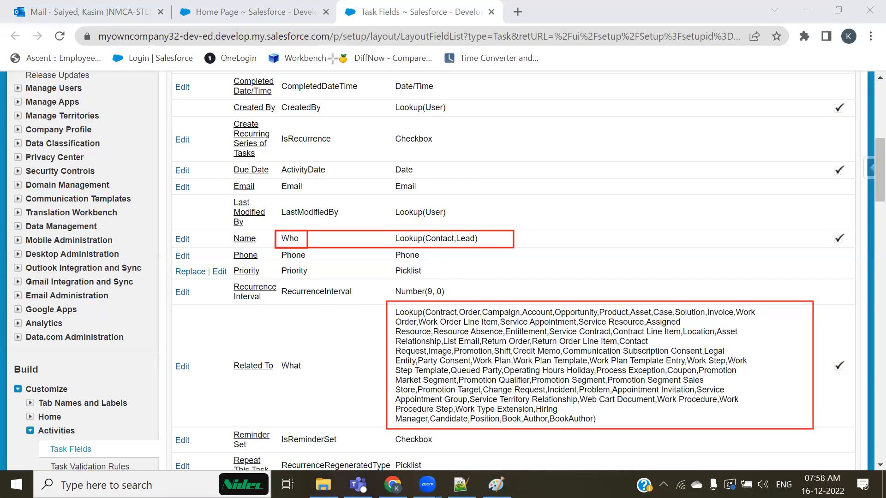
Underline Candidate, Position, Book and Author, circle What, then clear all drawings.
drag(558, 409, 574, 405)
mouse_move(453, 426)
mouse_down()
mouse_move(540, 417)
mouse_move(573, 426)
mouse_up()
mouse_move(277, 375)
mouse_down()
mouse_move(334, 346)
mouse_move(274, 340)
mouse_move(276, 374)
mouse_up()
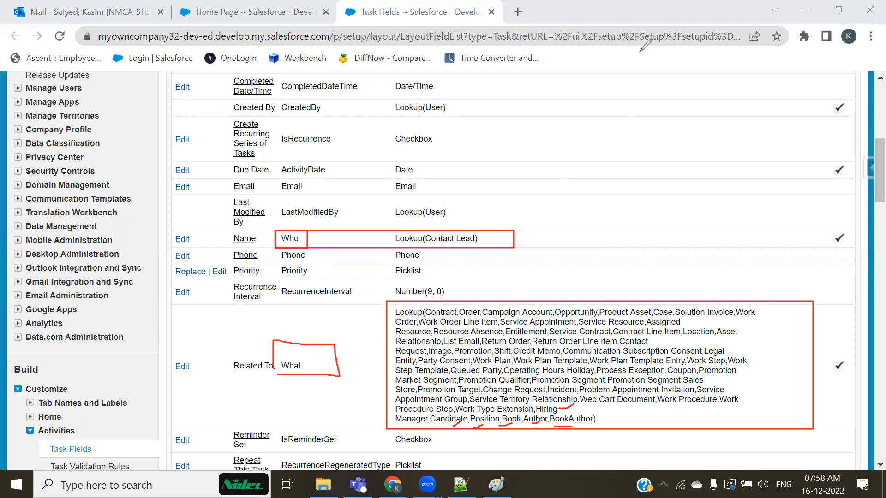
click(640, 52)
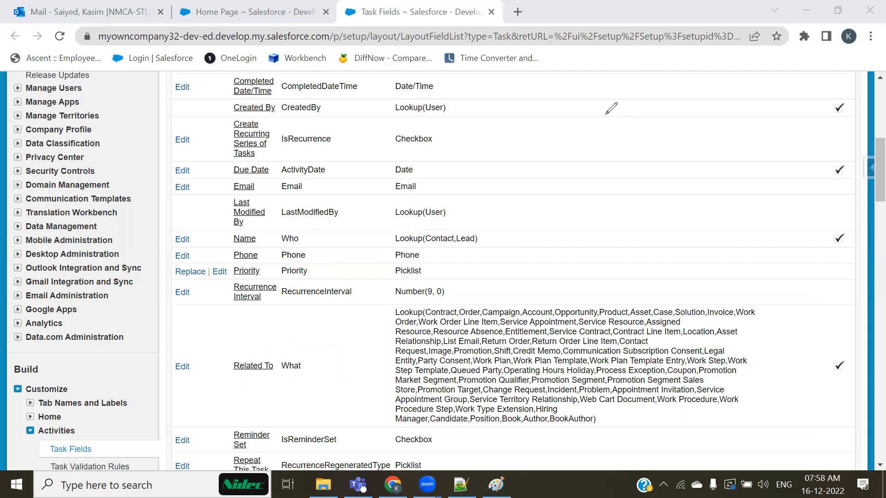
Underline Who, tick Contact, and write a ticked 'user' note beside Lookup(Contact,Lead).
drag(303, 236, 337, 229)
drag(428, 235, 483, 226)
mouse_move(481, 237)
mouse_down()
mouse_move(494, 249)
mouse_move(537, 238)
mouse_up()
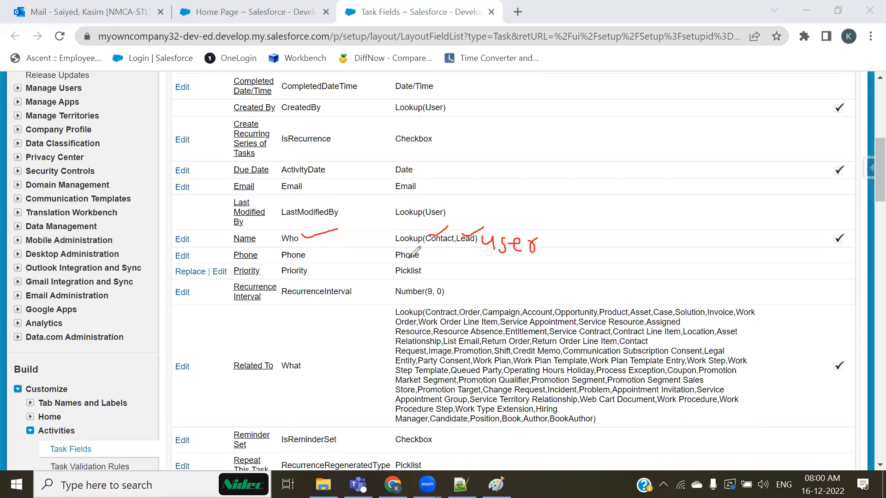
drag(527, 228, 543, 217)
drag(277, 242, 300, 242)
Erase old marks, check Lookup(Contact,Lead), underline What in Related To, then clear the drawing.
click(615, 124)
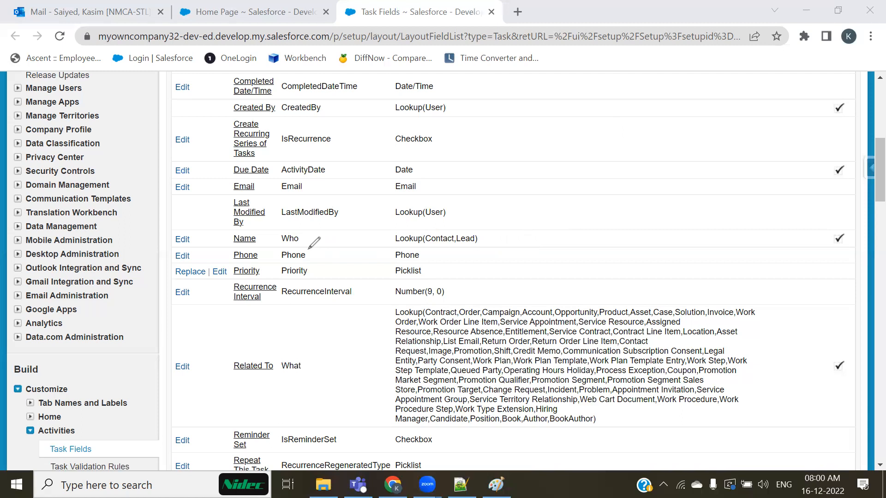
mouse_move(437, 233)
mouse_down()
mouse_move(497, 212)
mouse_move(501, 249)
mouse_move(620, 229)
mouse_up()
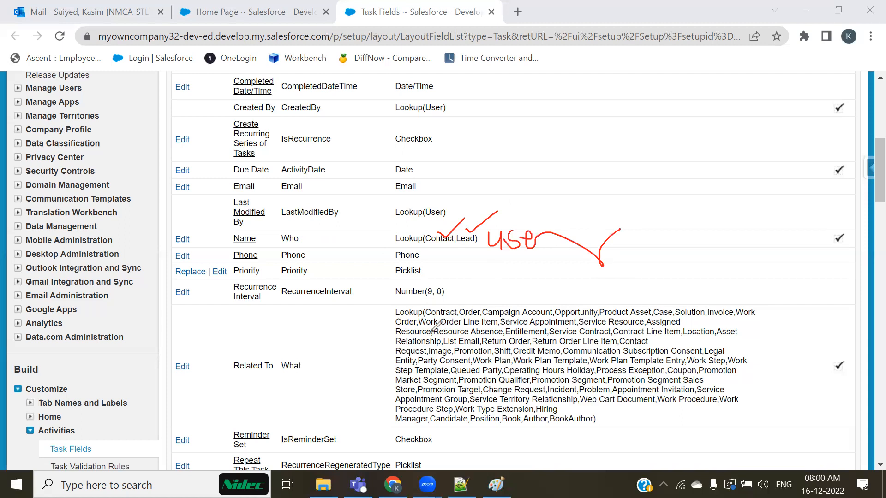
drag(281, 373, 345, 377)
click(687, 112)
Open Communication Templates > Classic Email Templates and show the 208 HR Email Templates folder.
click(685, 76)
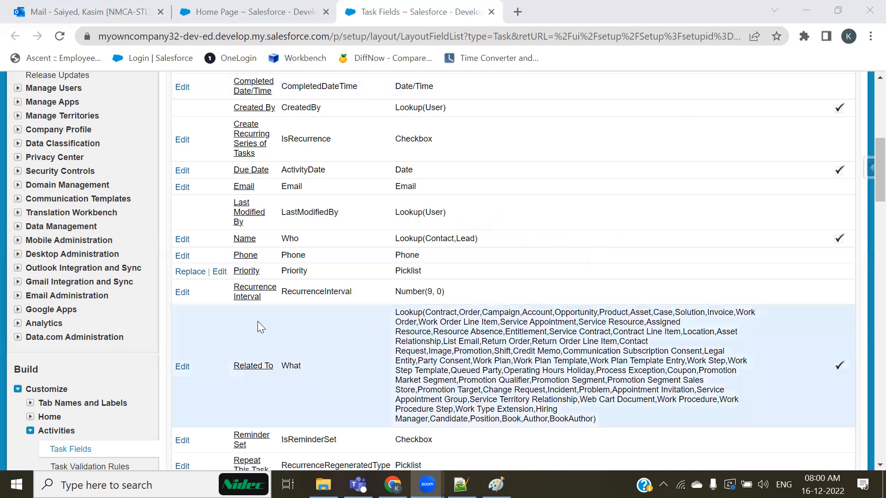
scroll(139, 286, up, 6)
scroll(26, 249, down, 3)
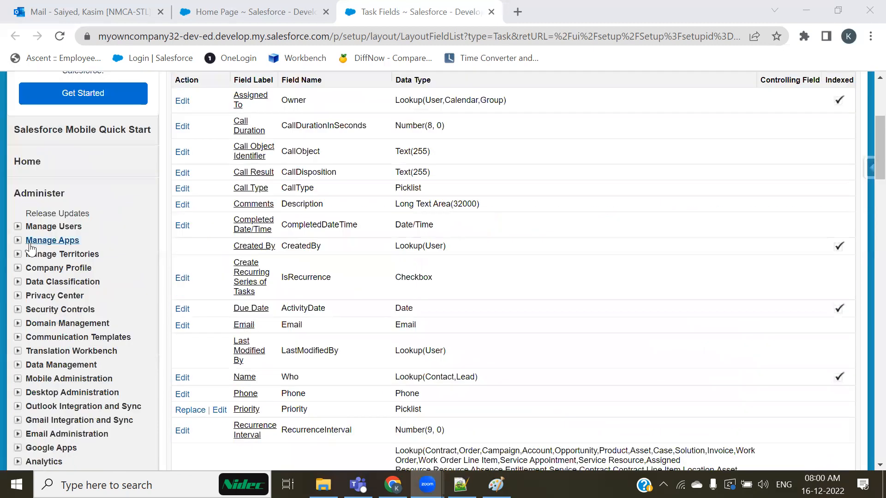
click(18, 268)
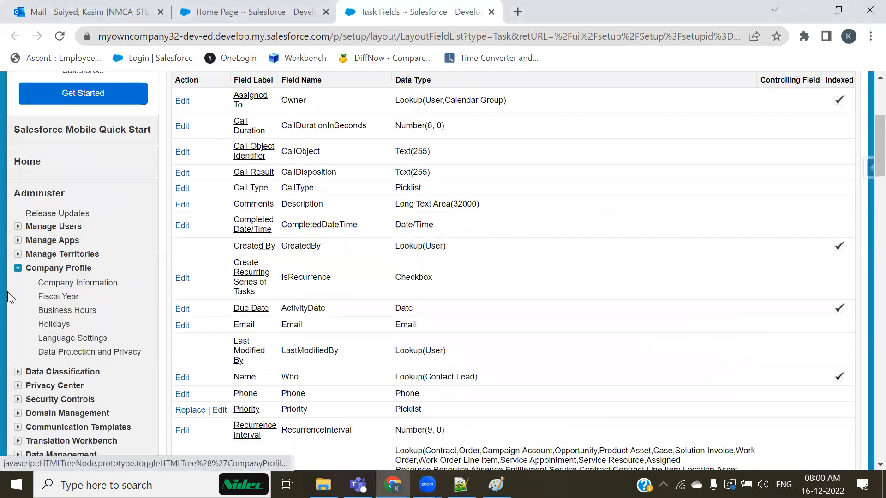
click(17, 268)
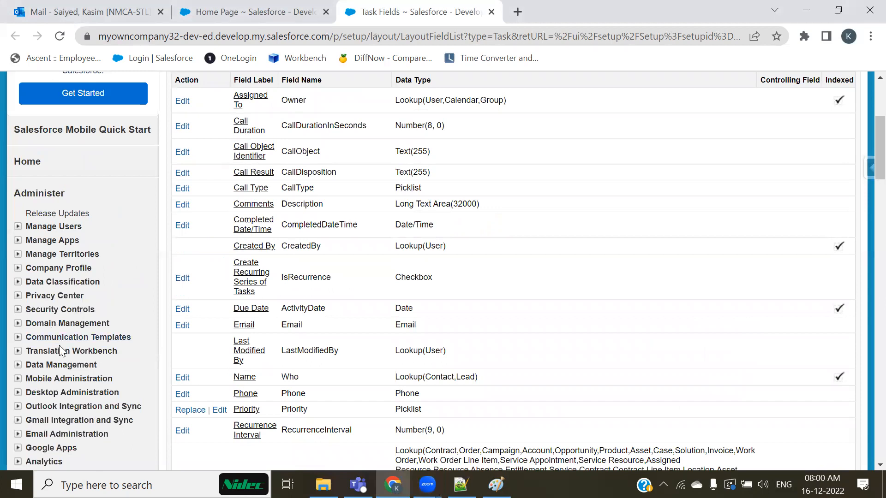
scroll(59, 351, down, 1)
click(17, 268)
click(68, 297)
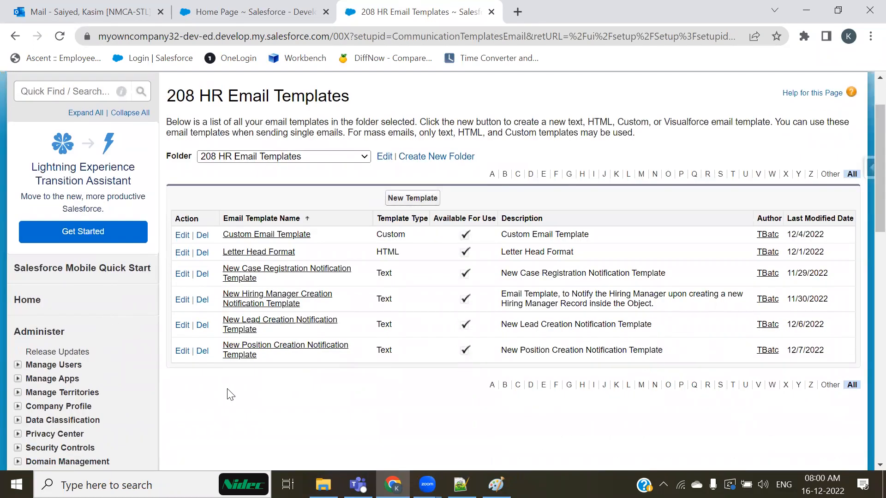
Open Custom Email Template, review its candidate name merge field, and launch Send Test and Verify Merge Fields.
click(266, 236)
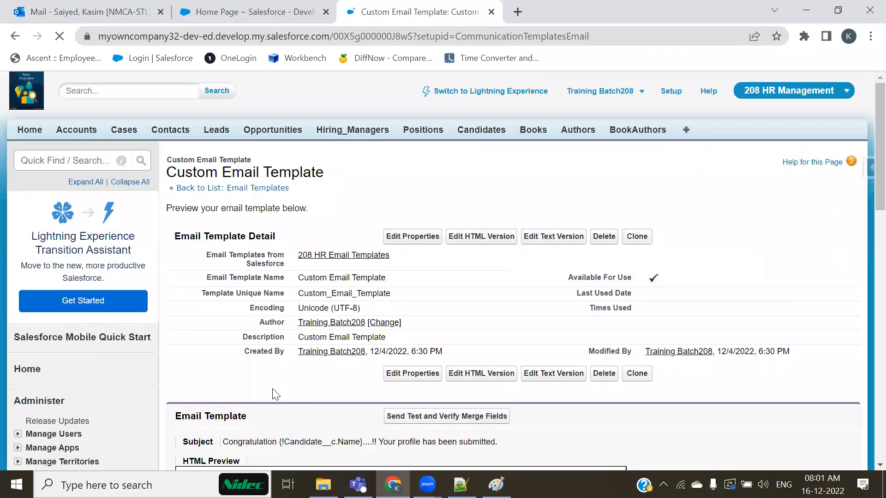
scroll(283, 374, down, 4)
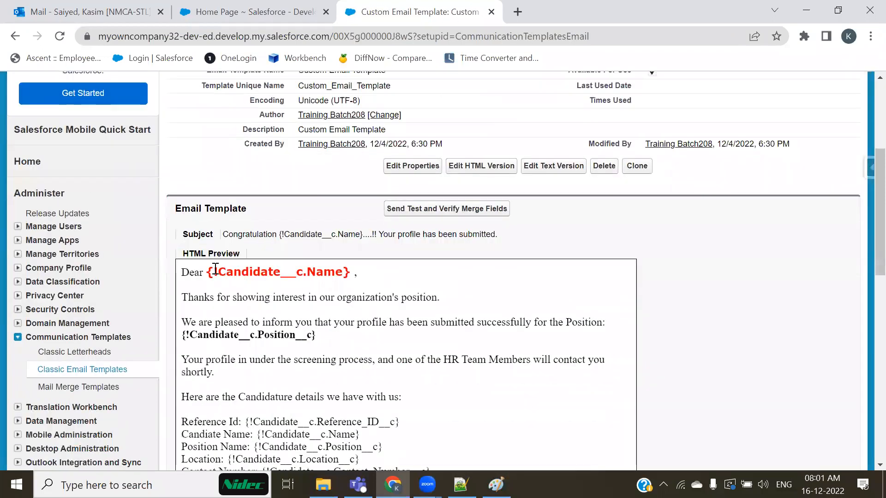
drag(213, 271, 324, 272)
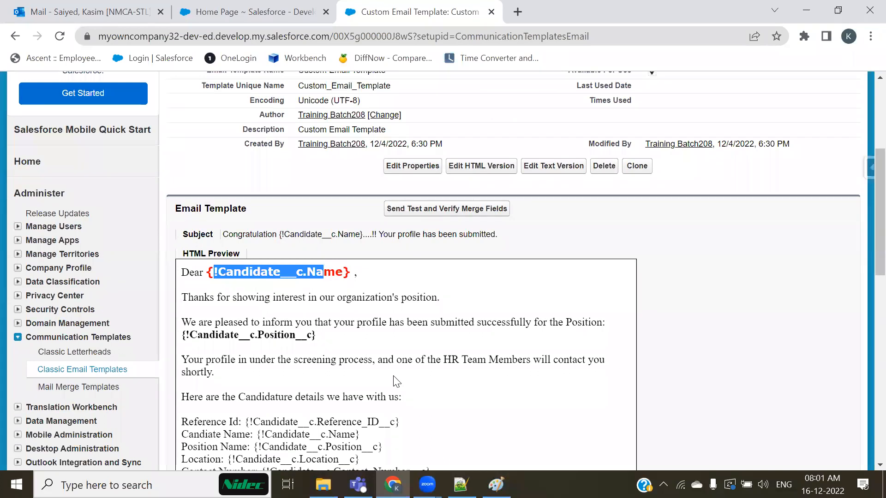
click(371, 386)
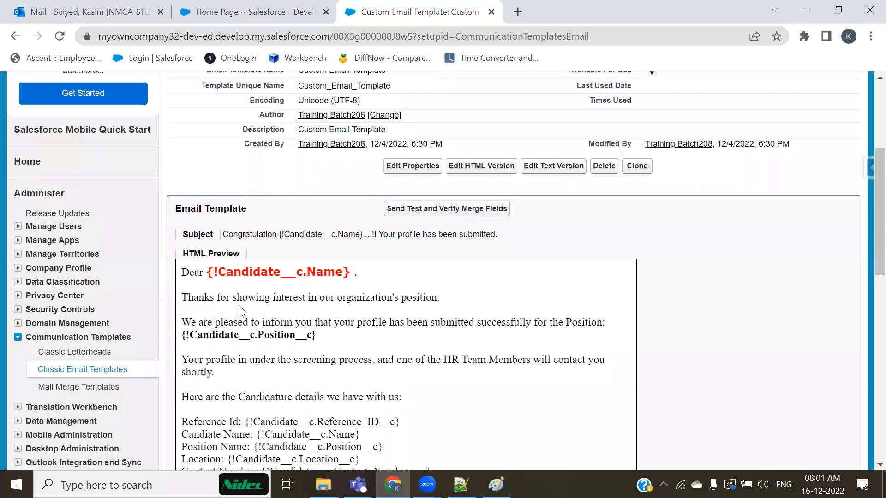
click(432, 211)
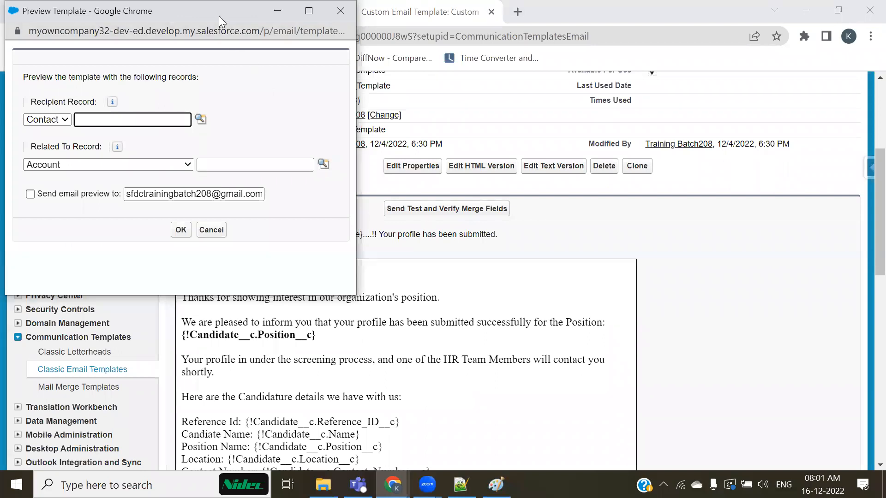
Center the preview window and set its Related To record type to Campaign.
drag(218, 16, 501, 82)
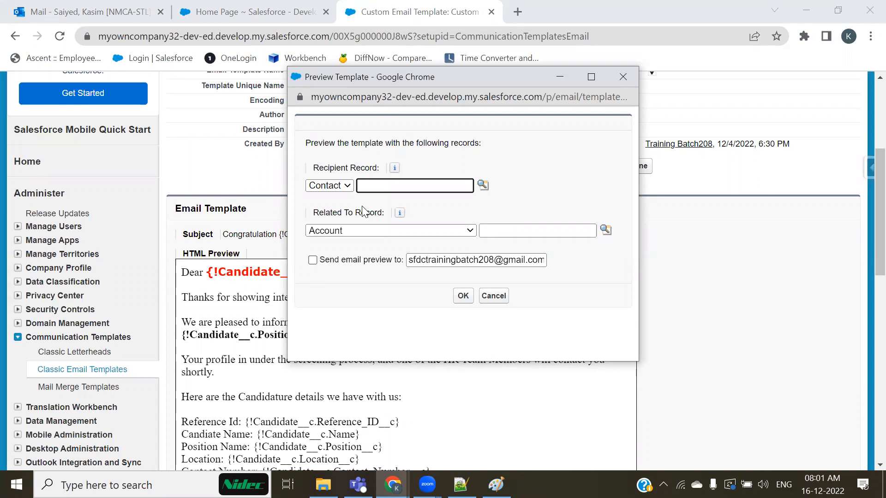
click(419, 230)
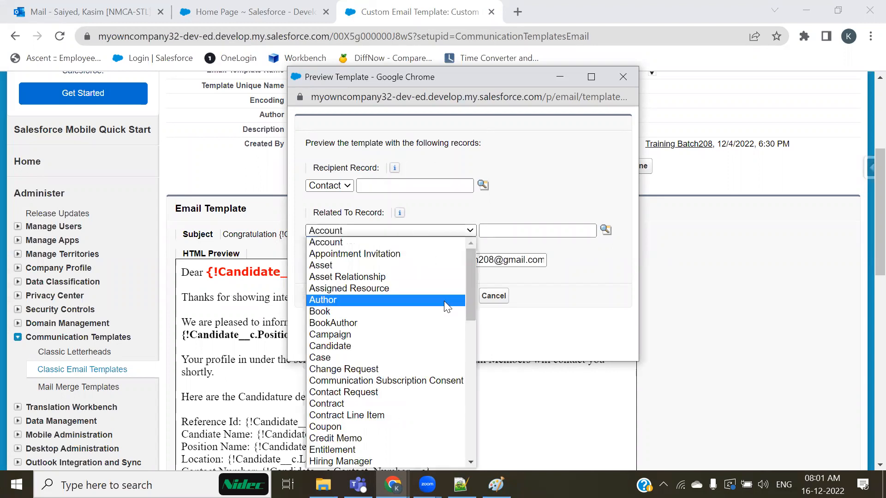
click(501, 73)
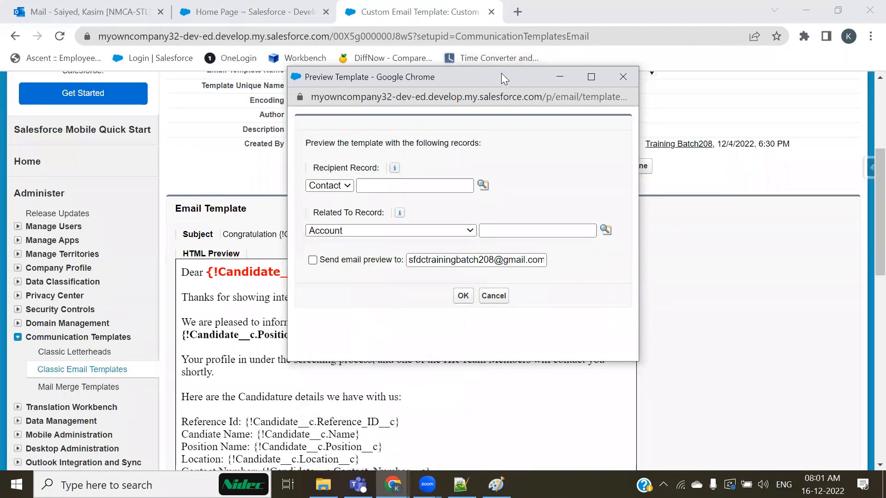
drag(501, 74, 501, 33)
click(443, 189)
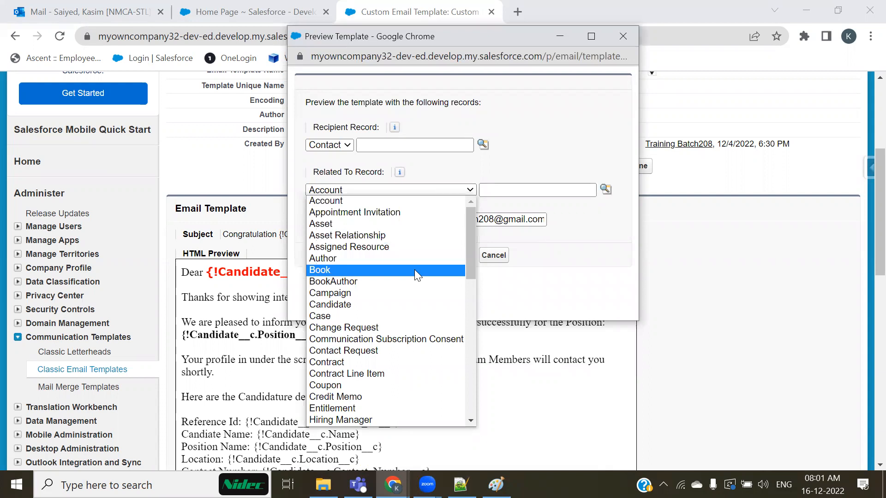
key(l)
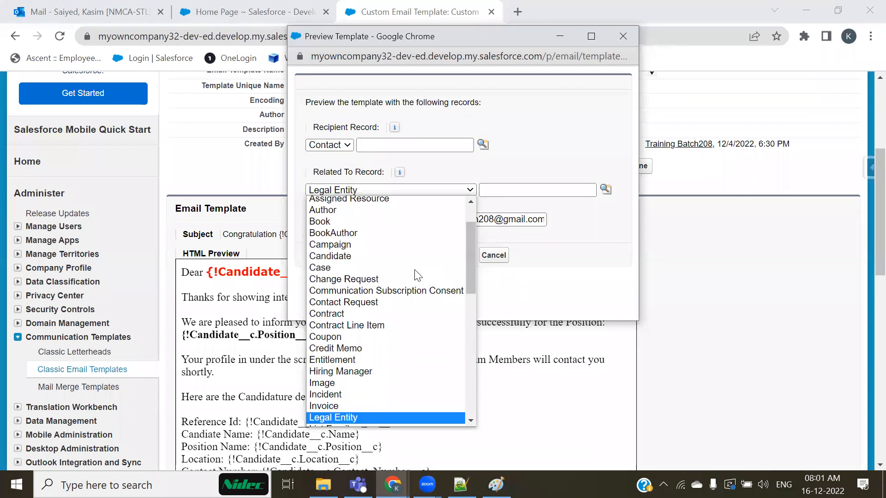
scroll(418, 275, down, 4)
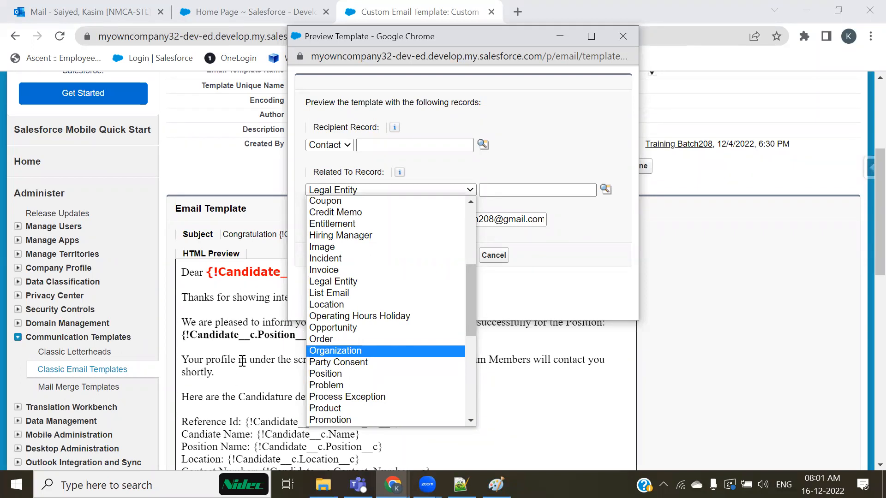
click(359, 304)
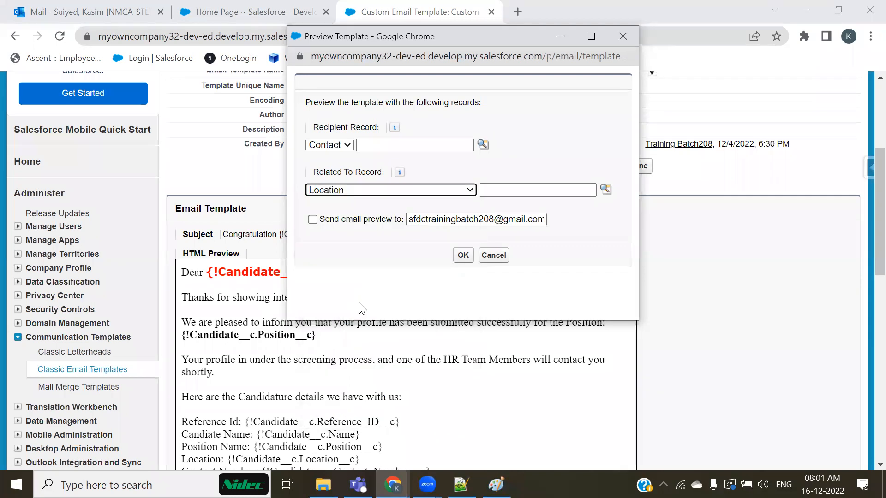
click(450, 191)
key(c)
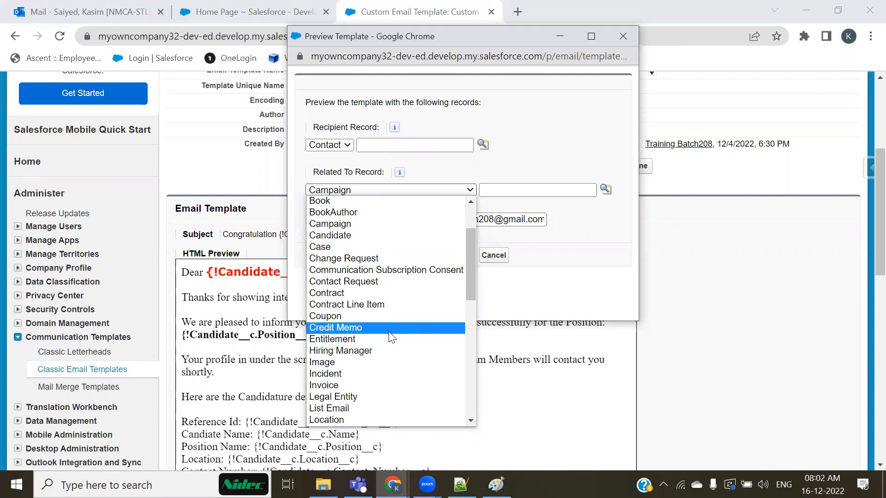
click(581, 301)
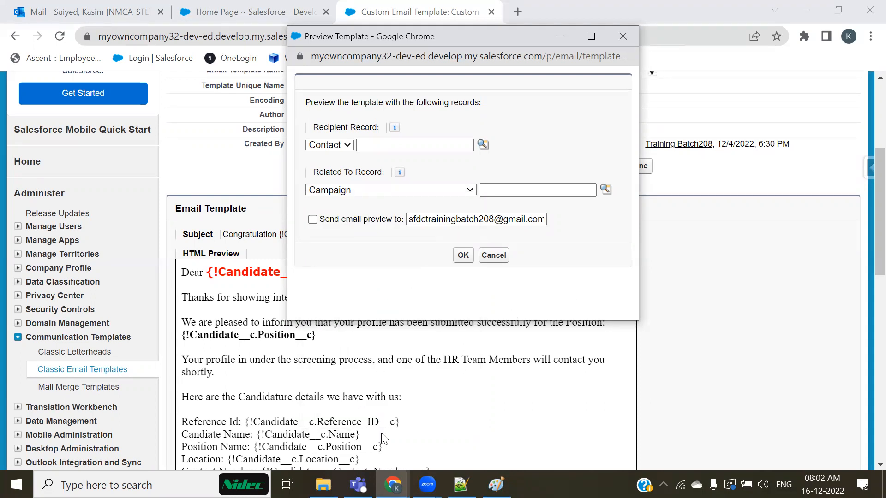
Inspect the Recipient Record types, keeping Contact, and close the preview window.
drag(347, 178, 226, 242)
mouse_move(158, 244)
mouse_down()
mouse_move(172, 259)
mouse_move(181, 251)
mouse_up()
mouse_move(184, 246)
mouse_down()
mouse_move(186, 267)
mouse_move(218, 275)
mouse_move(226, 242)
mouse_up()
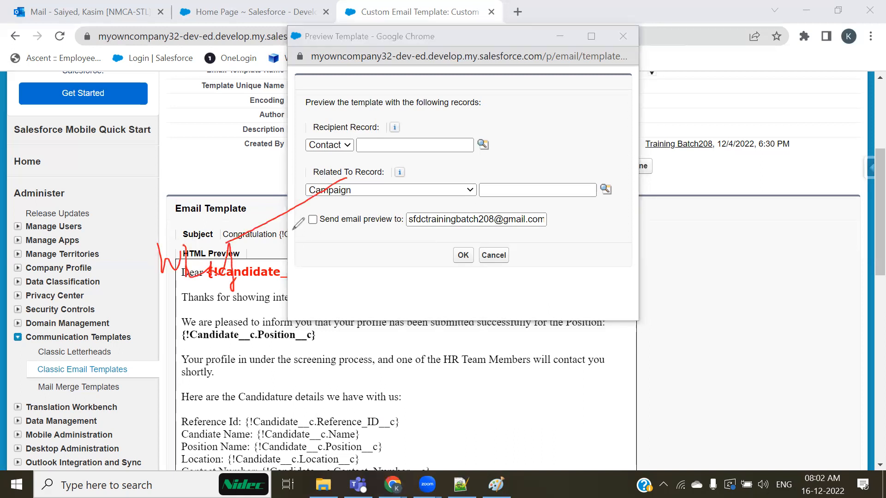
drag(318, 145, 183, 161)
mouse_move(107, 156)
mouse_down()
mouse_move(142, 161)
mouse_move(154, 139)
mouse_up()
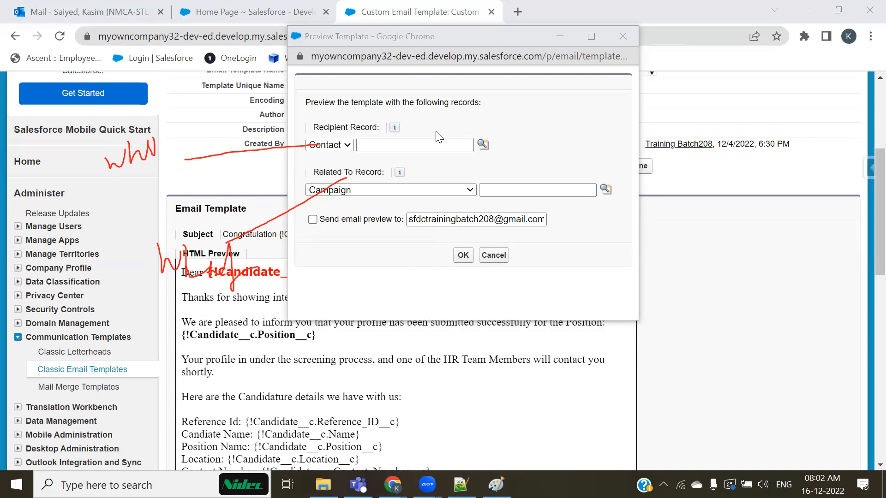
click(348, 146)
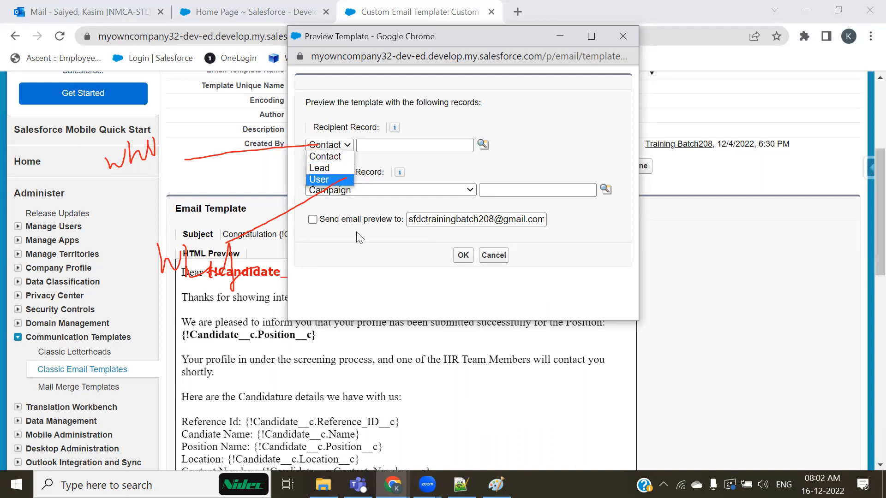
click(375, 191)
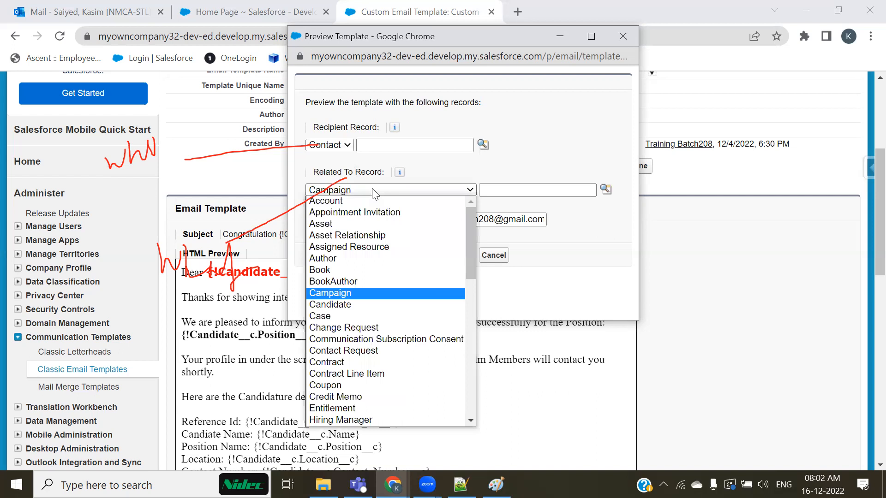
click(343, 146)
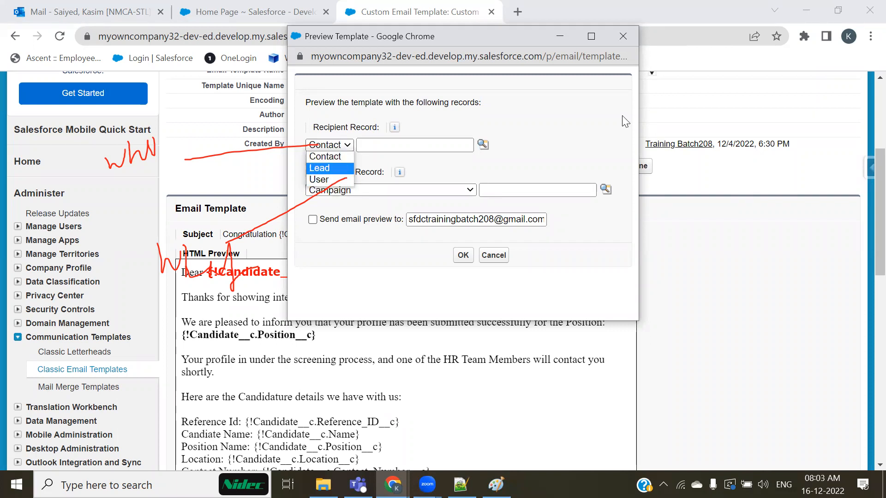
click(635, 172)
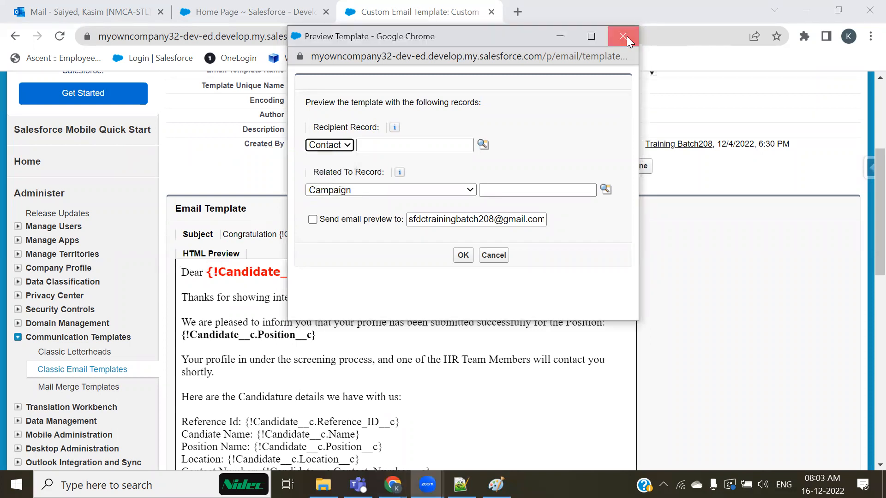
click(625, 36)
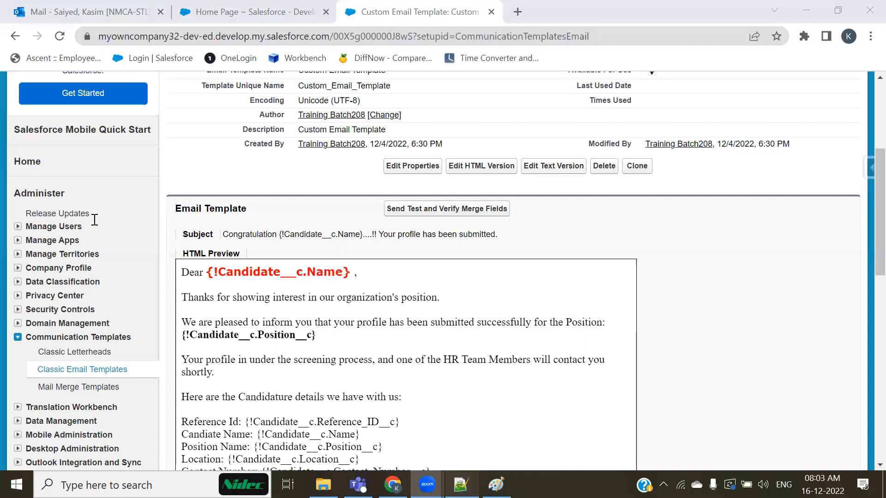
key(alt+Tab)
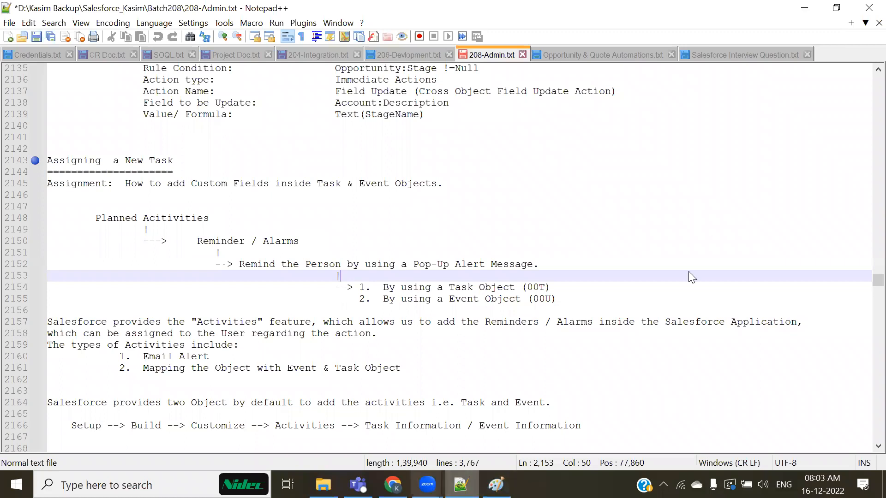
key(alt+Tab)
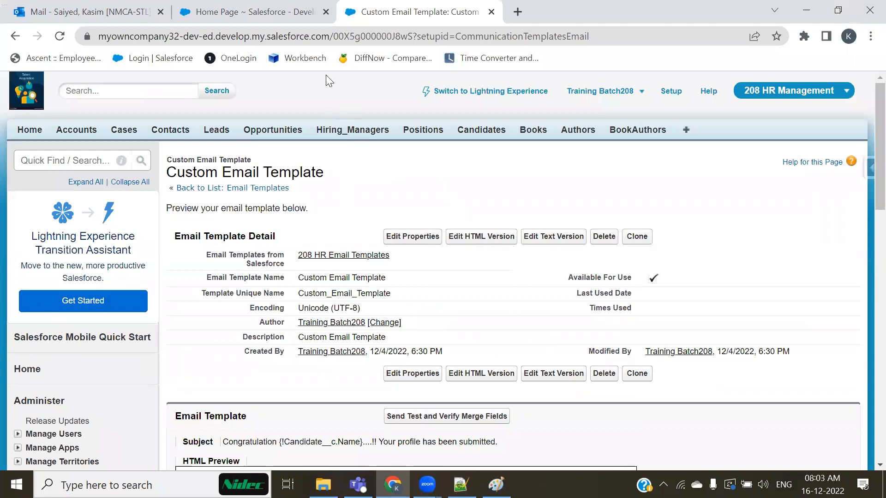
Go to Home, hide the feed, and start a new event from the Calendar section.
click(29, 135)
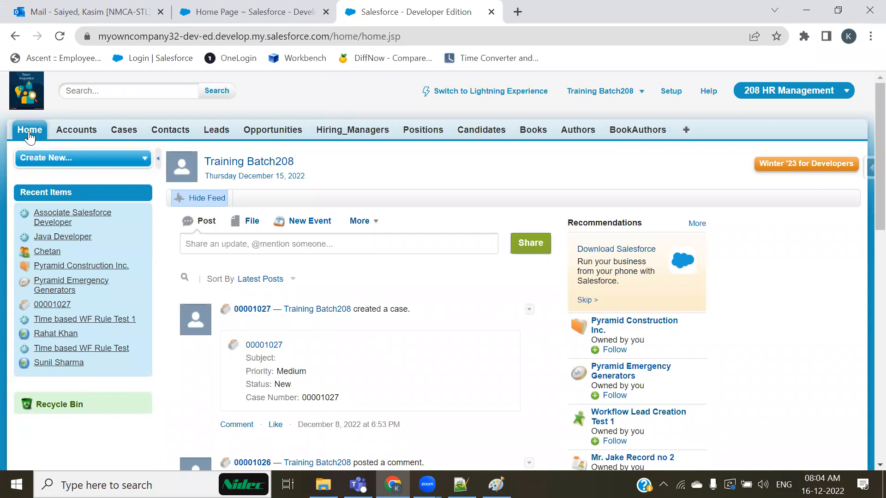
click(202, 197)
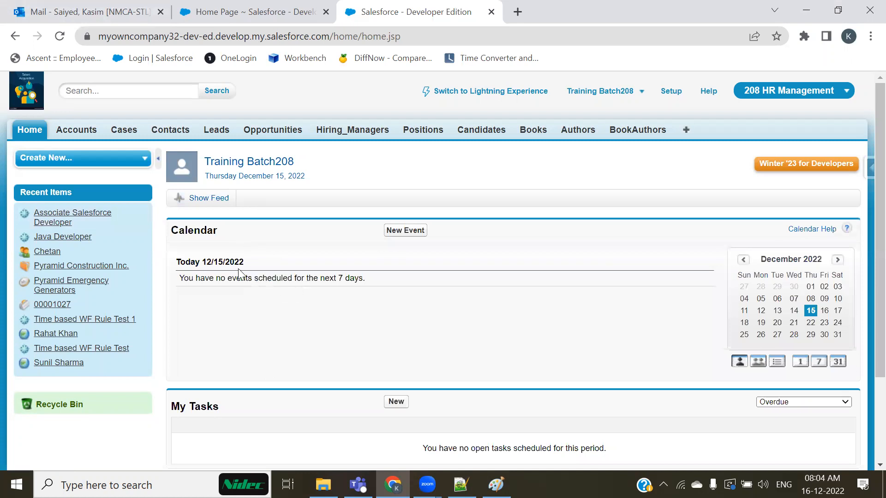
scroll(225, 273, down, 3)
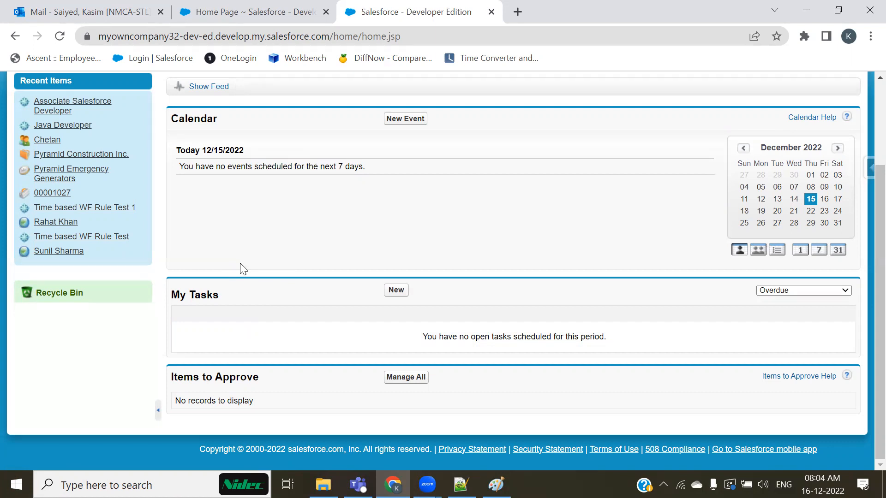
click(394, 121)
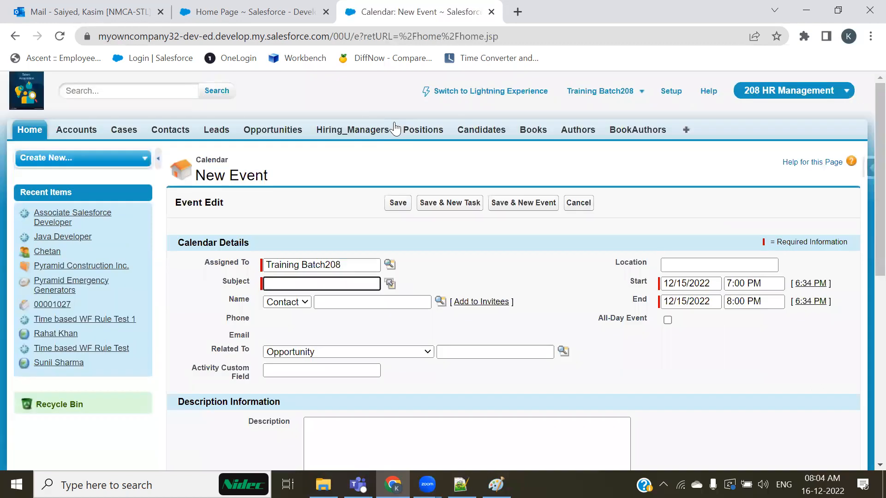
Enter the event subject 'Project On-boarding Party', correcting the 'Prty' typo.
scroll(330, 350, down, 1)
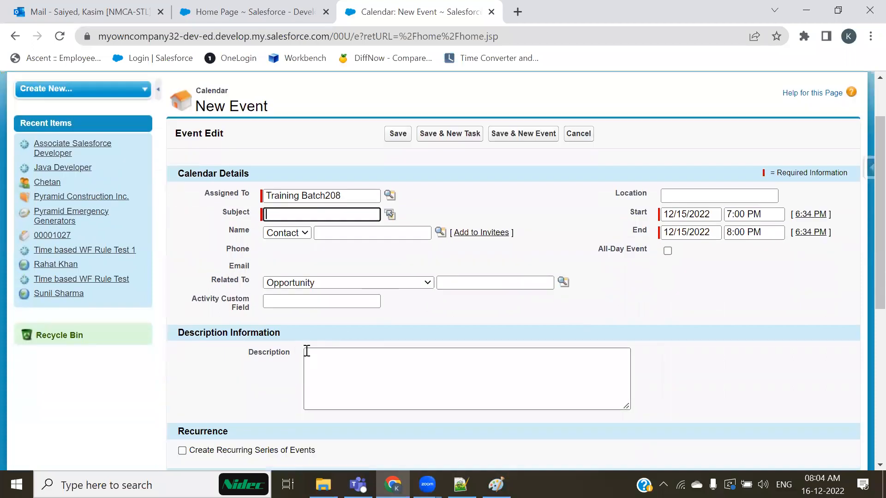
click(390, 214)
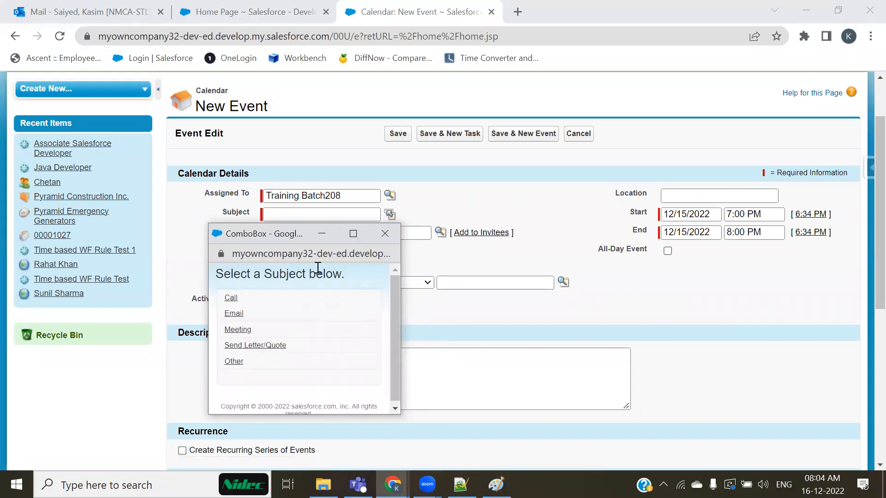
click(389, 235)
click(324, 217)
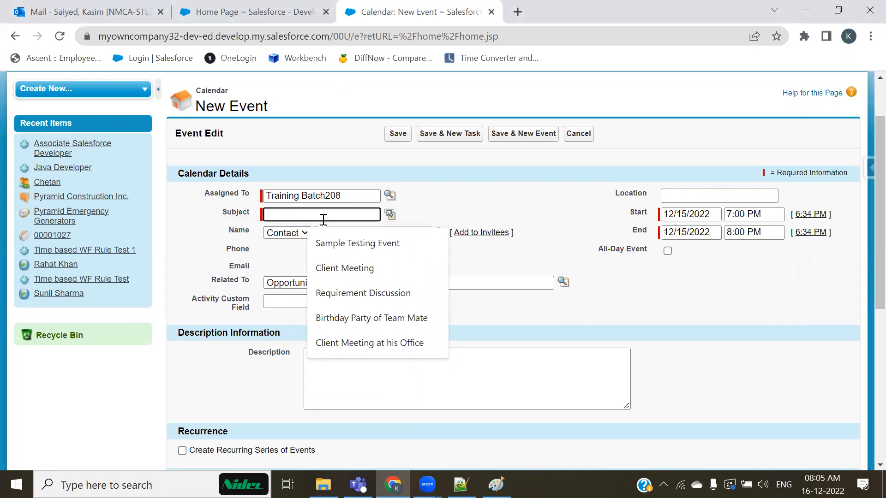
text(D)
key(BackSpace)
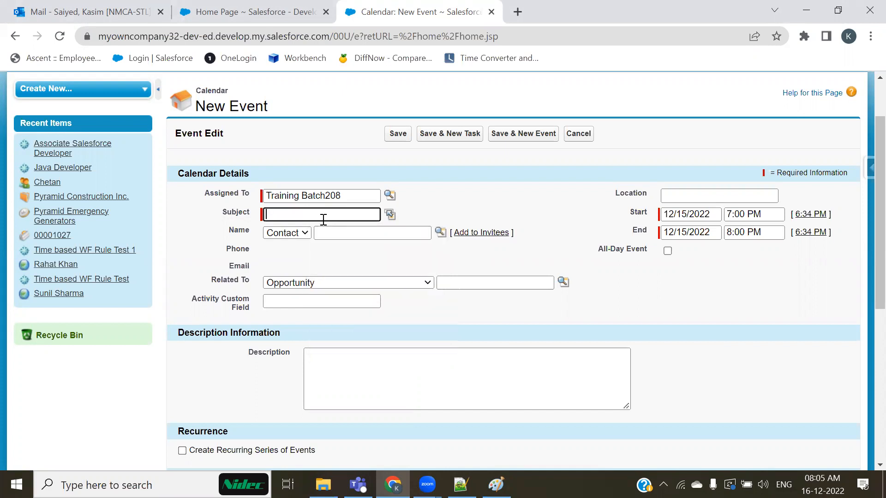
text(Project On-boarding Party)
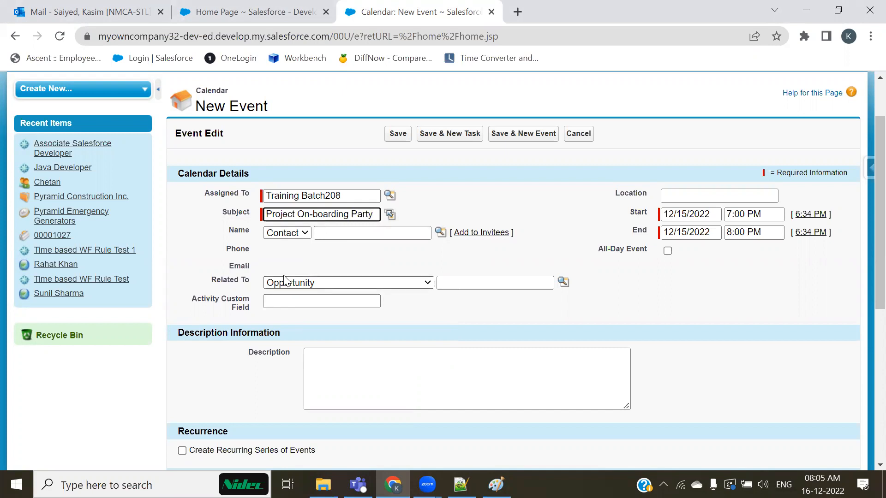
click(233, 482)
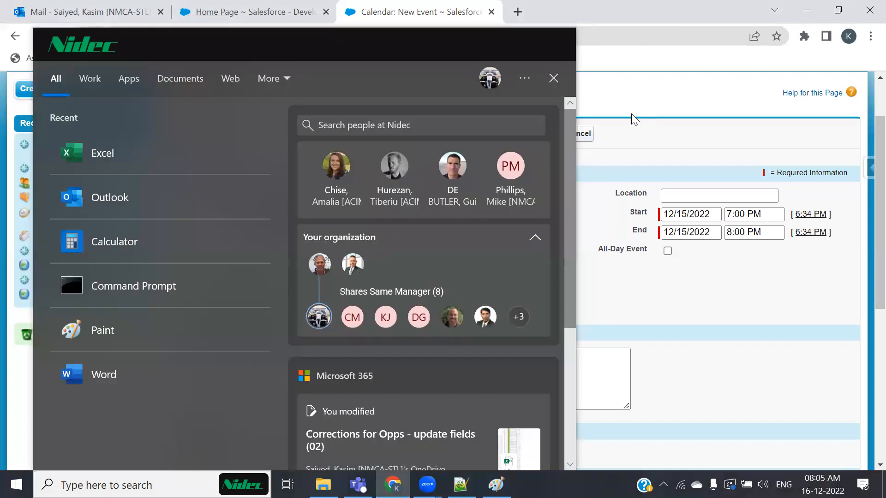
click(631, 115)
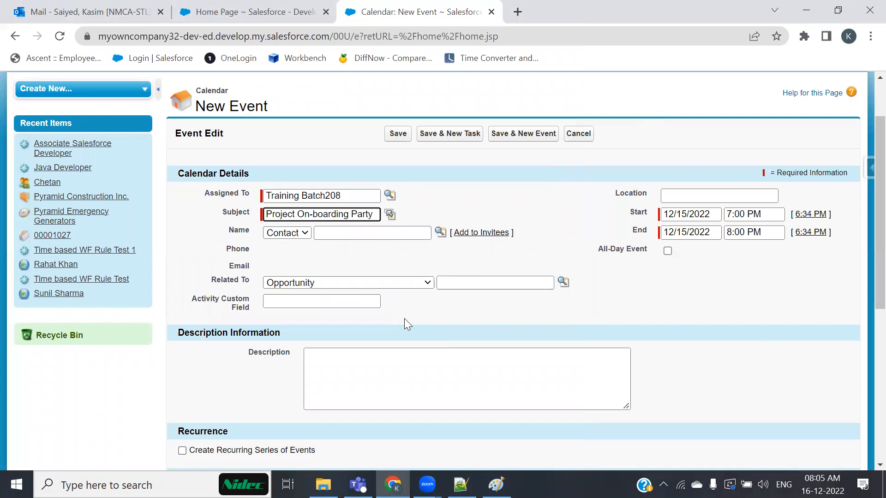
click(691, 195)
text(@O)
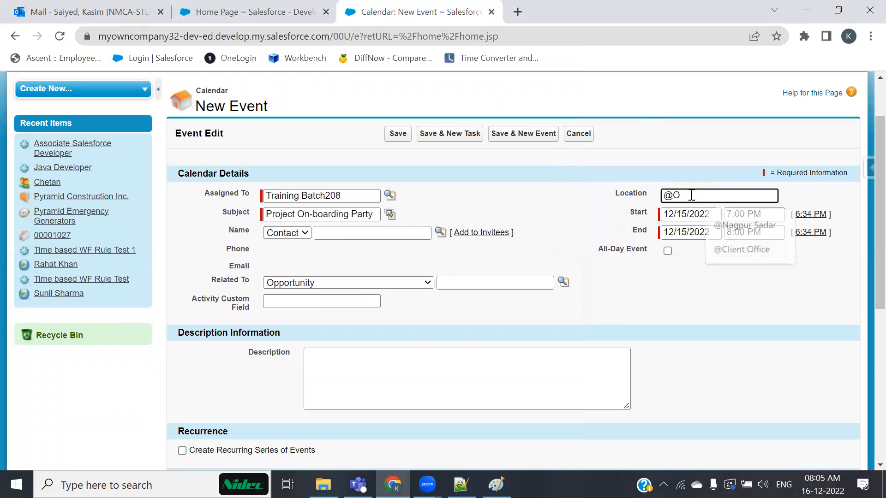
text(ffice of Wings)
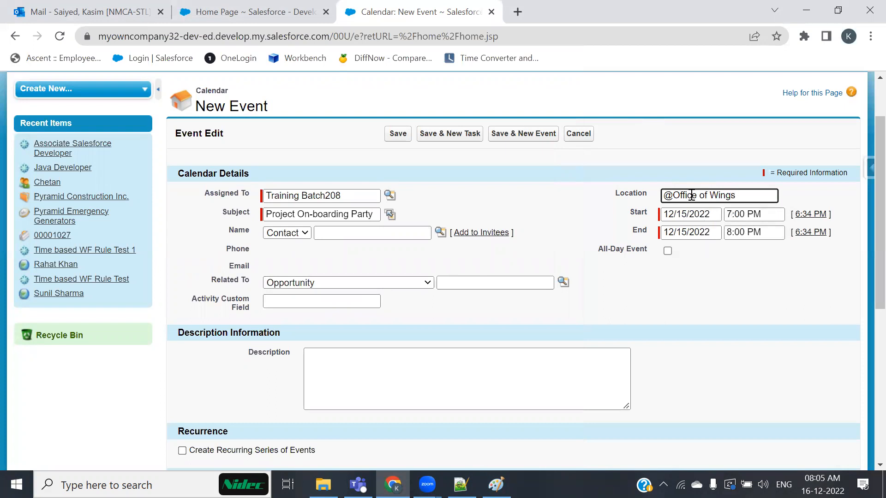
click(406, 262)
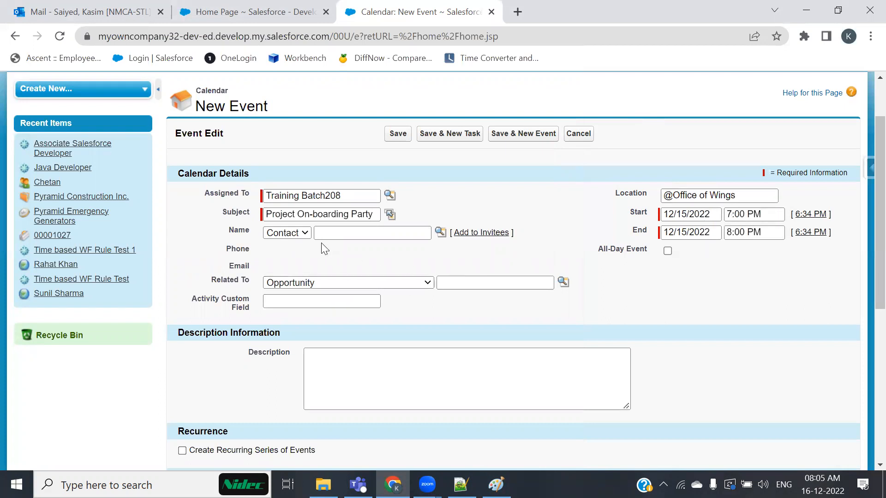
click(302, 233)
click(332, 256)
Link the event to the first recently viewed contact.
click(442, 232)
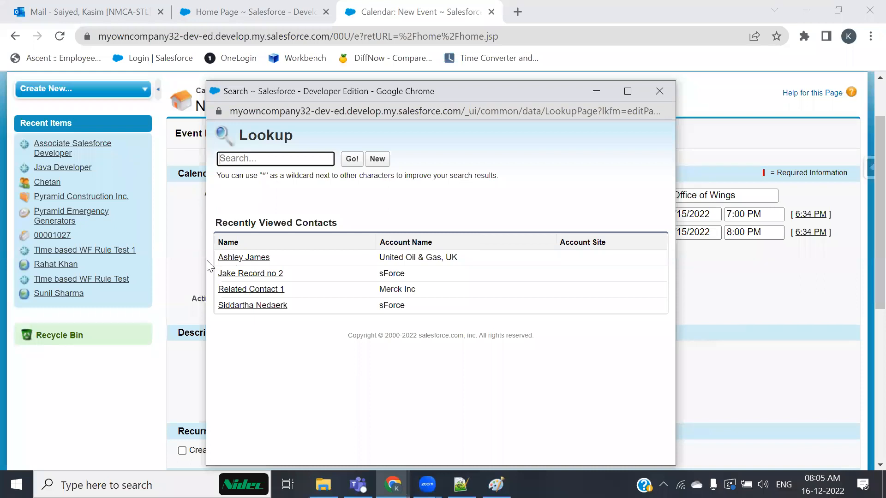
click(229, 257)
click(391, 266)
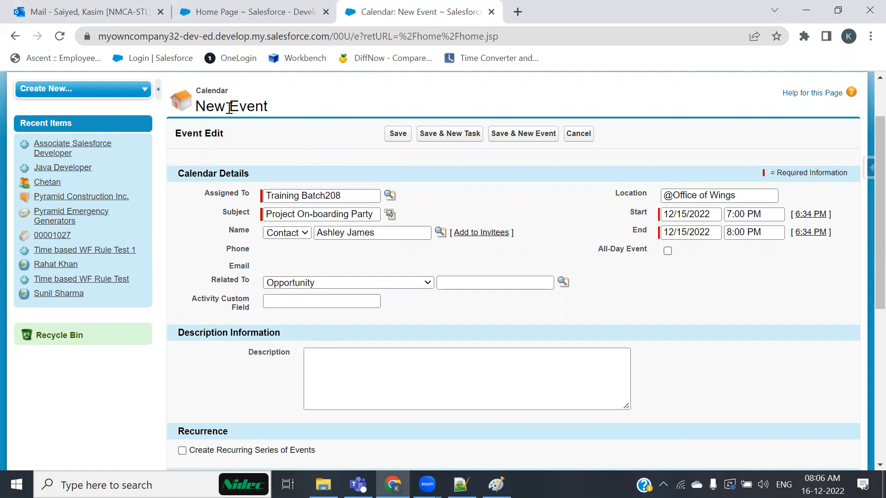
click(691, 217)
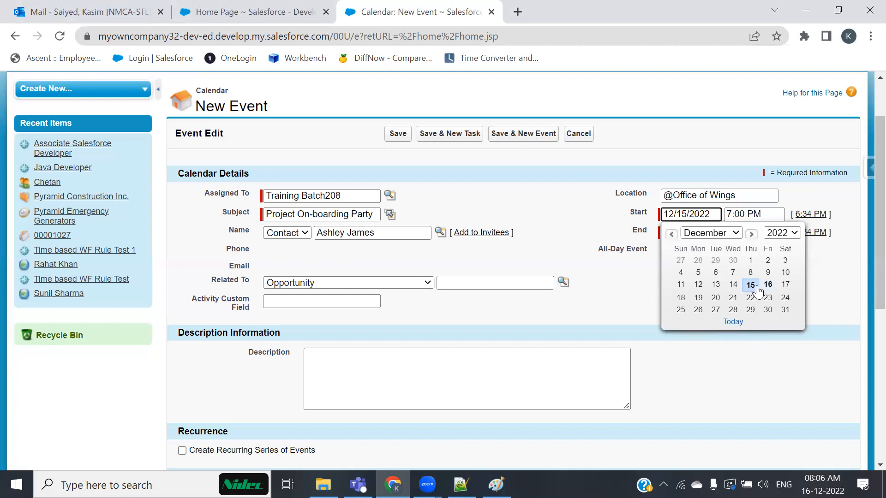
Move the event to December 17, 2022 ending at 10:30 PM.
click(787, 283)
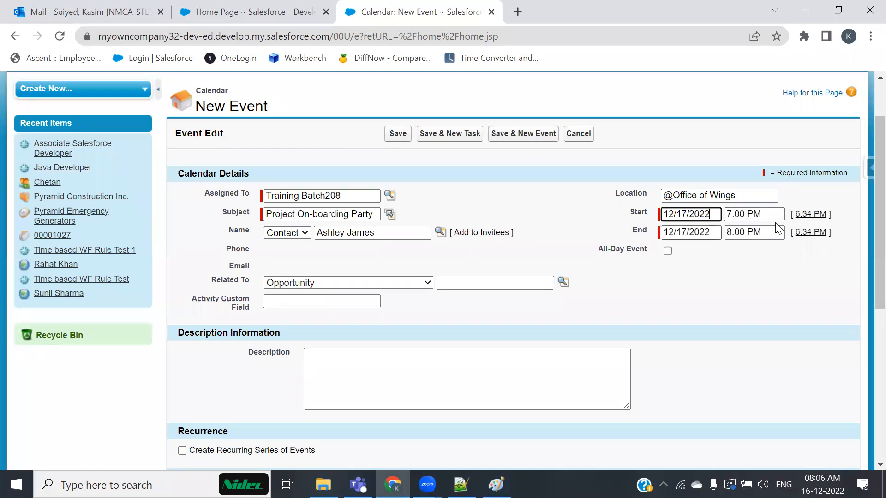
click(736, 230)
click(745, 313)
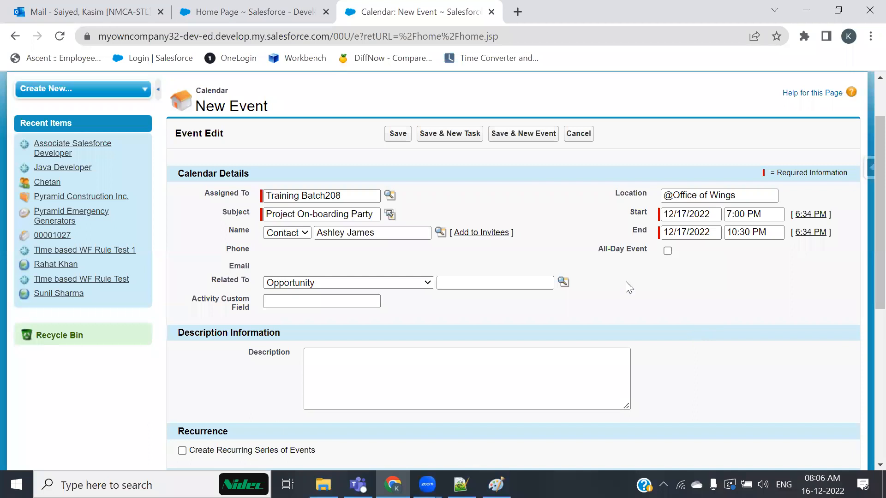
click(662, 315)
Copy the subject 'Project On-boarding Party' into the Description box.
drag(374, 214, 262, 213)
key(ctrl+c)
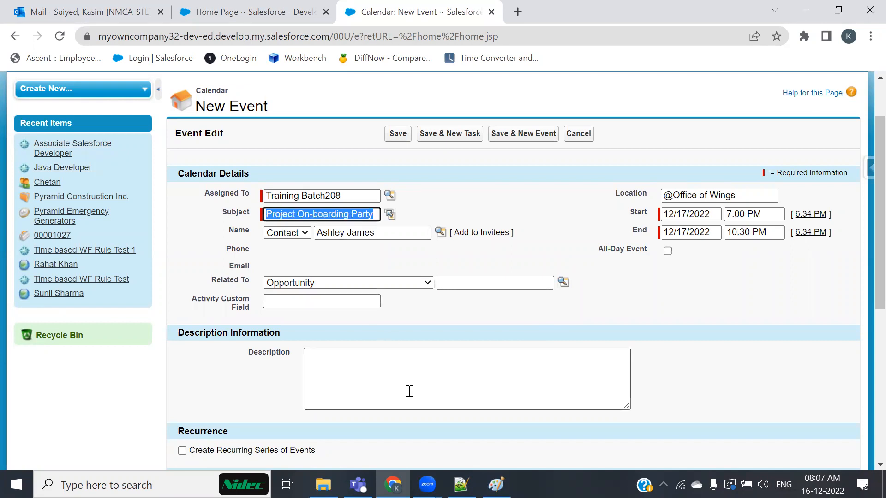
click(417, 360)
key(ctrl+v)
scroll(470, 358, down, 2)
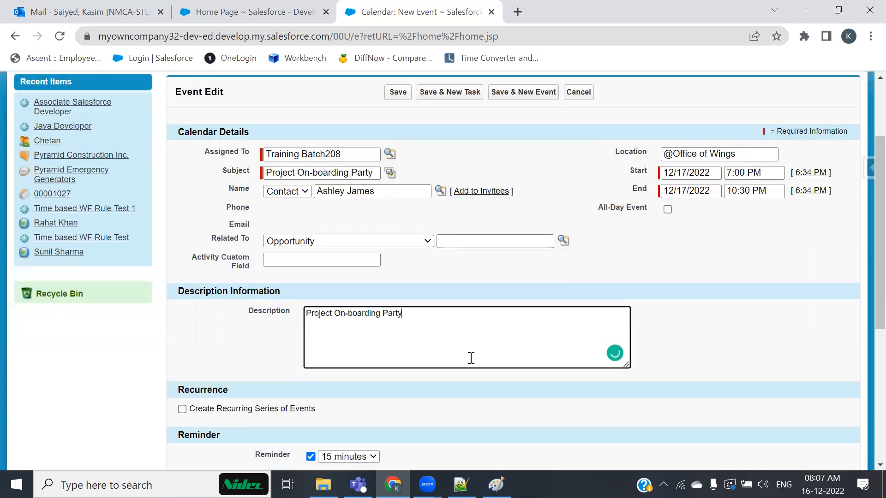
scroll(470, 358, down, 2)
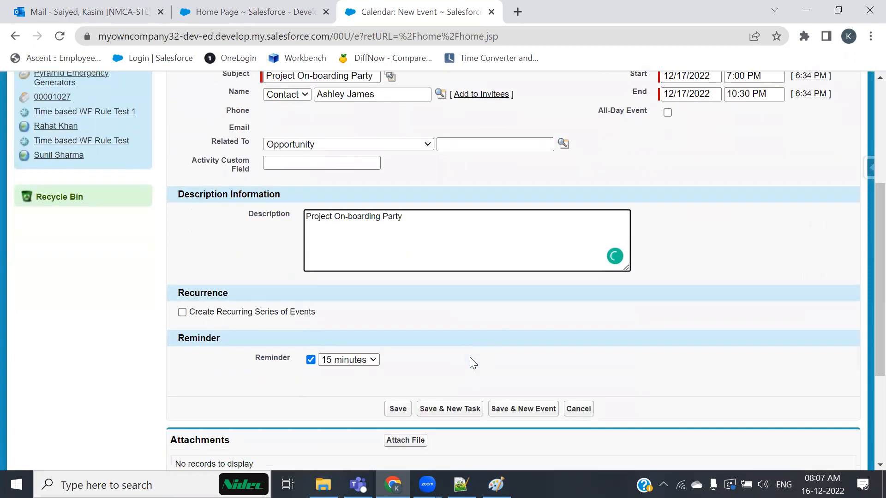
scroll(470, 357, down, 2)
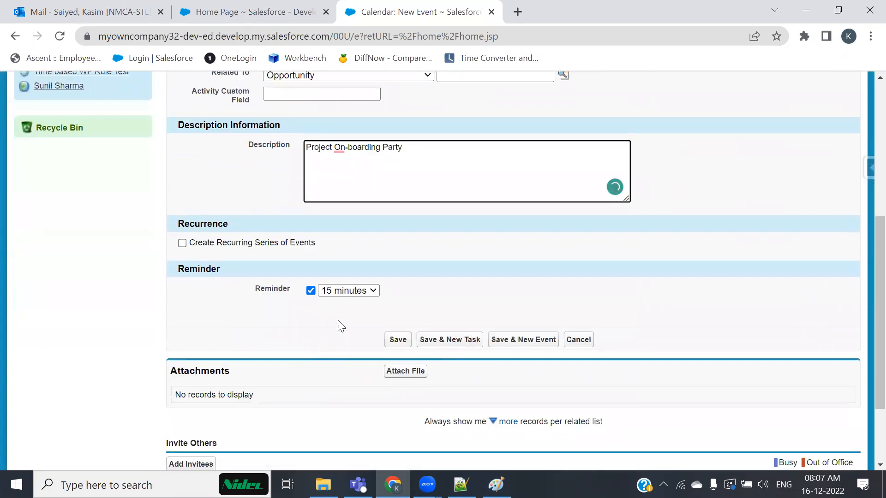
scroll(340, 325, up, 6)
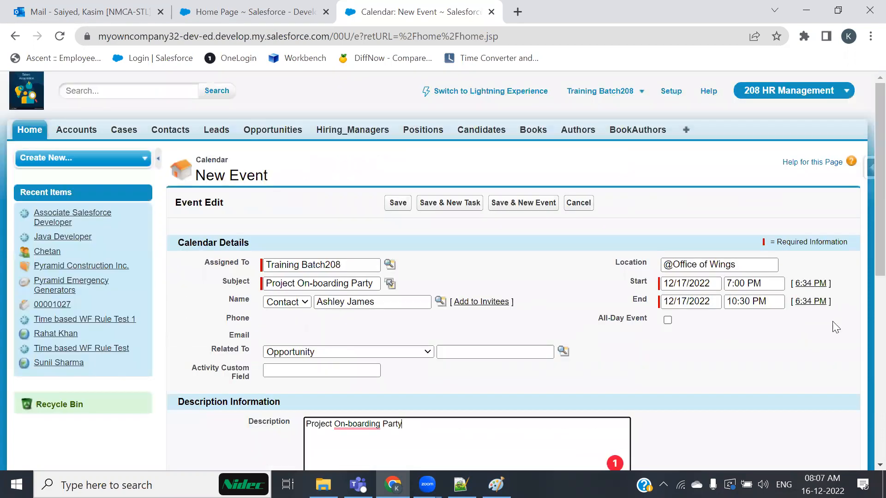
Move the event back to December 15 and correct the description spelling to Onboarding.
click(687, 282)
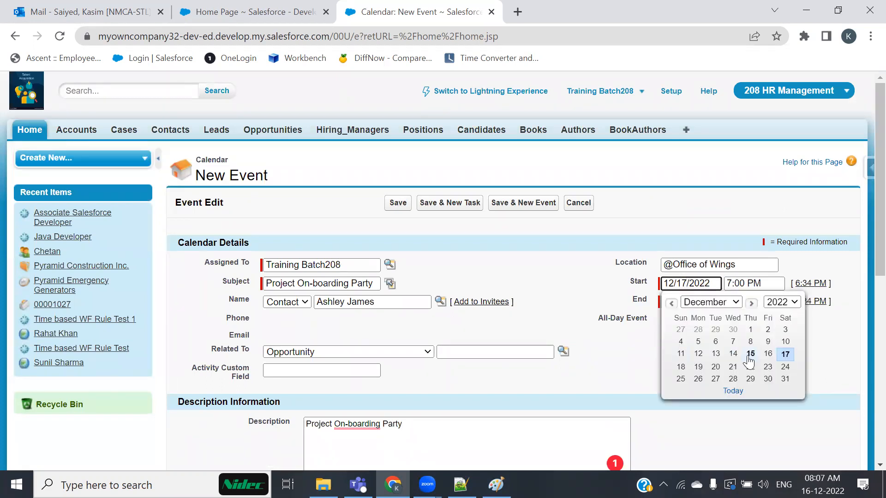
click(750, 355)
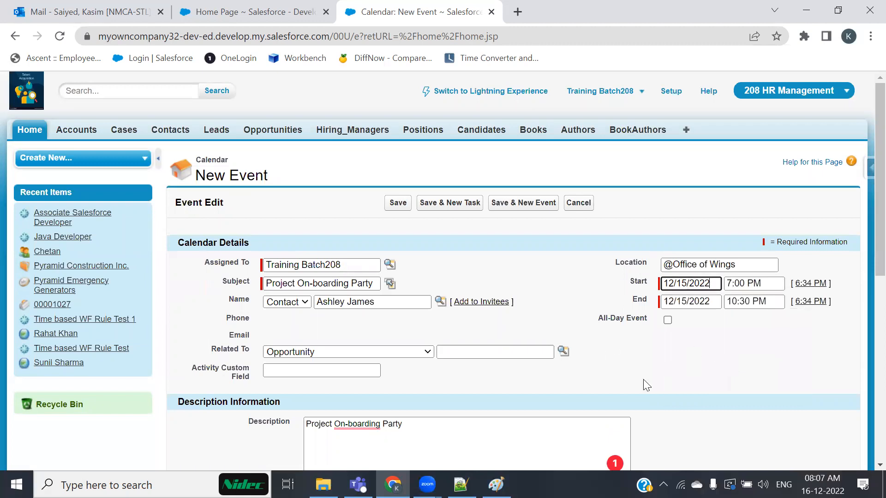
scroll(693, 336, down, 3)
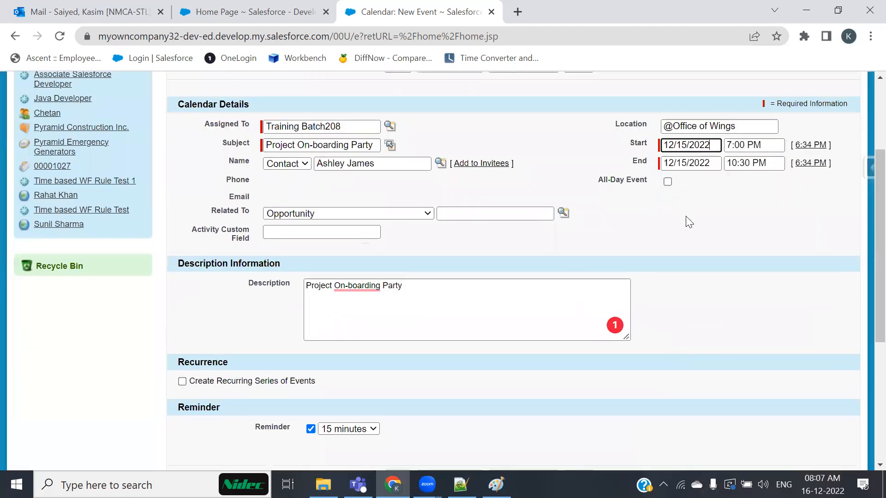
mouse_move(361, 284)
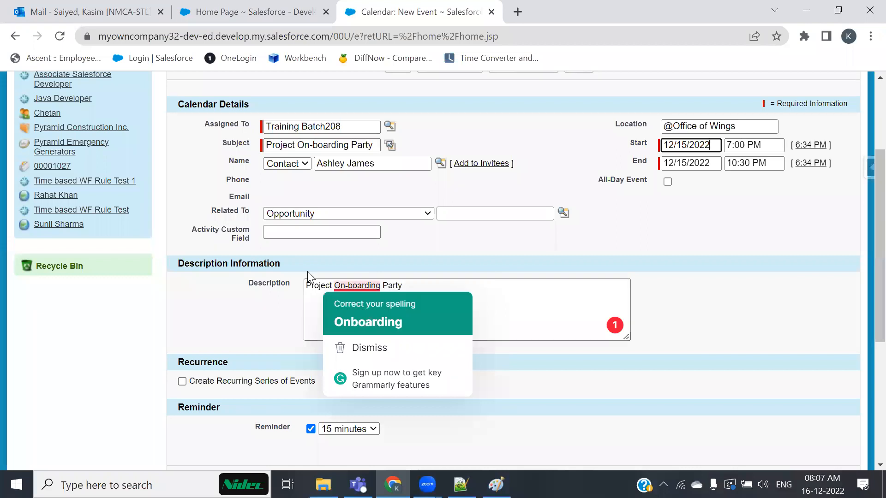
click(368, 322)
click(312, 145)
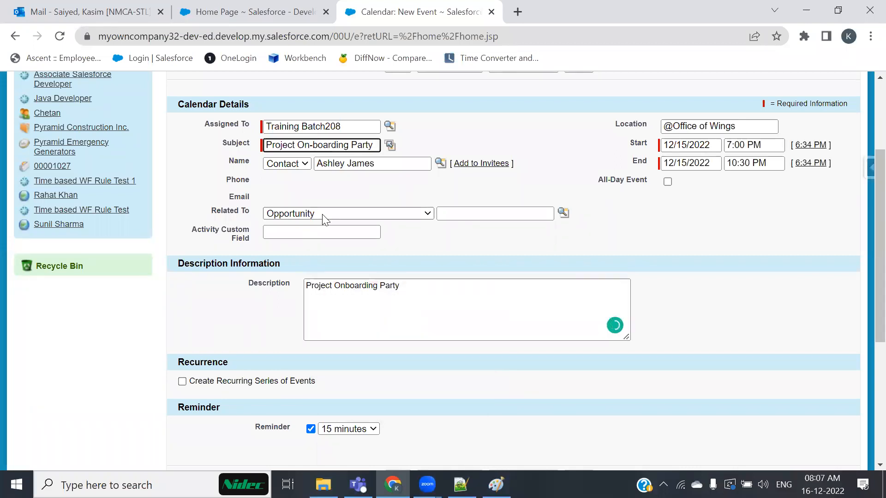
Turn on a reminder set to 1 hour before the event.
scroll(327, 352, down, 3)
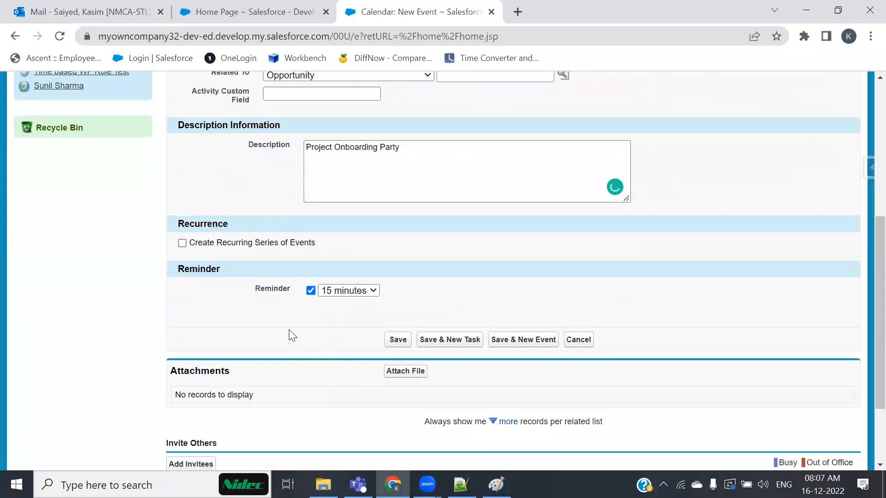
scroll(289, 329, down, 2)
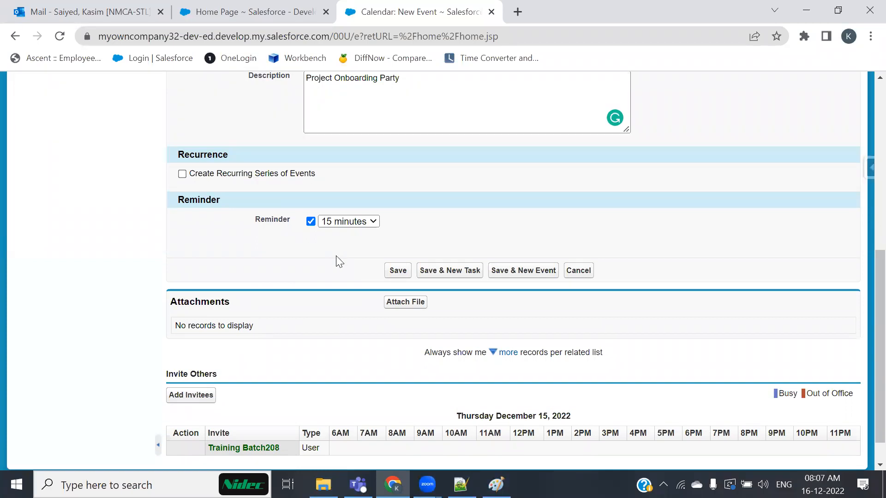
scroll(353, 323, down, 1)
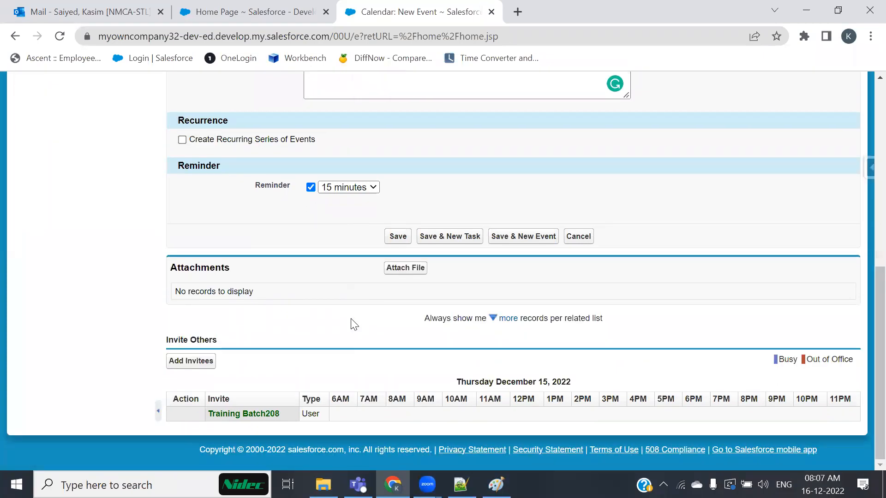
scroll(352, 322, up, 3)
click(361, 325)
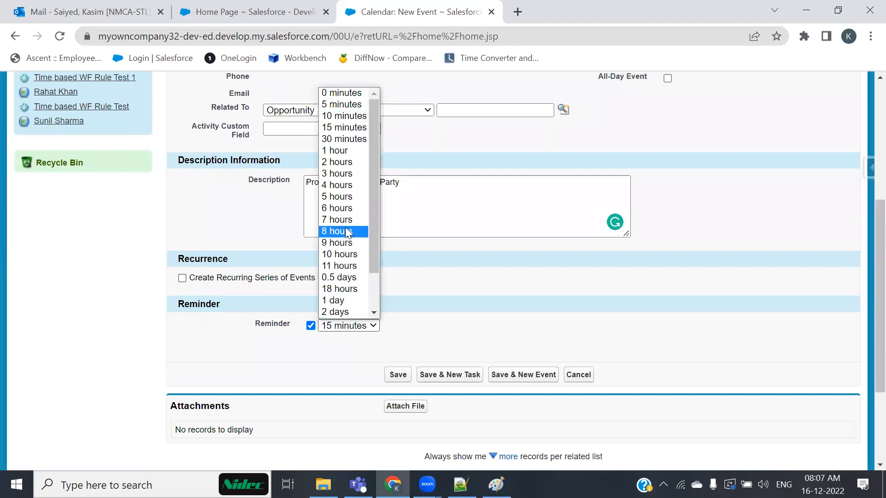
click(341, 196)
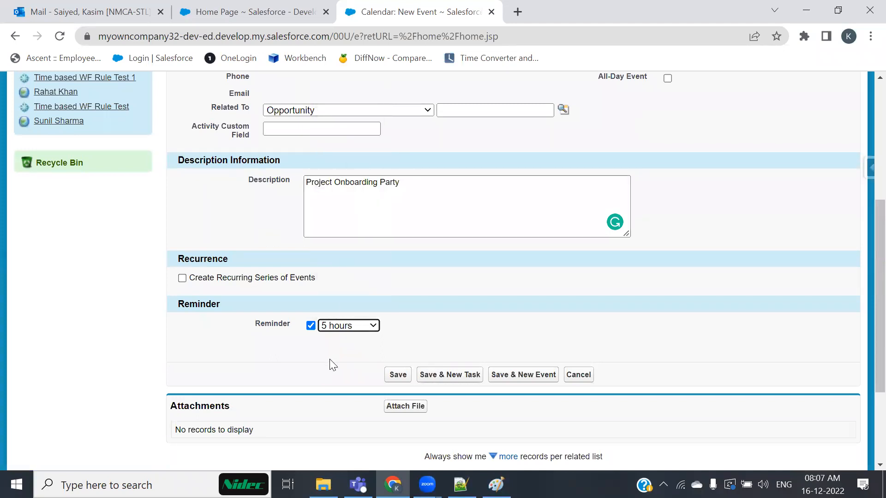
click(361, 327)
click(336, 151)
scroll(500, 266, up, 5)
scroll(521, 344, down, 3)
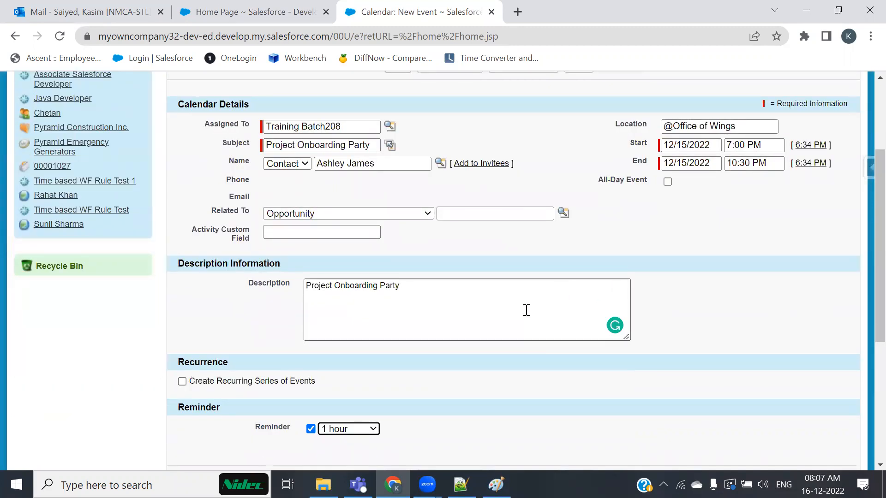
scroll(681, 316, down, 3)
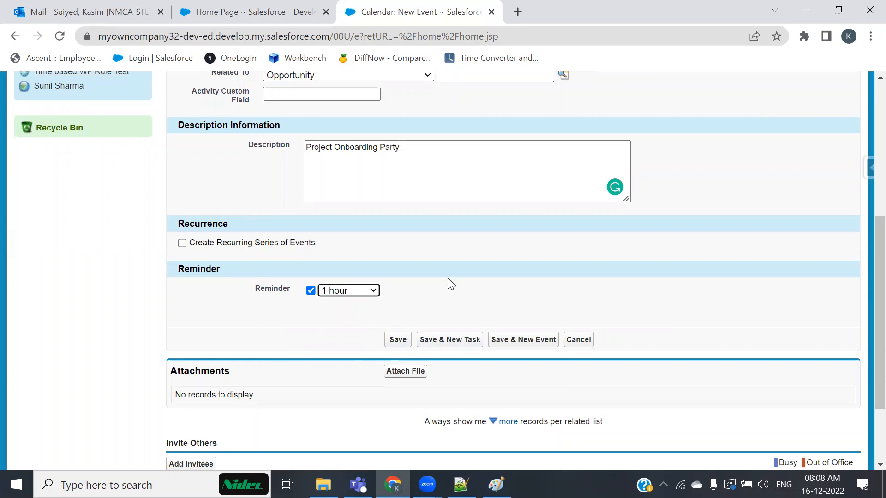
scroll(439, 376, down, 3)
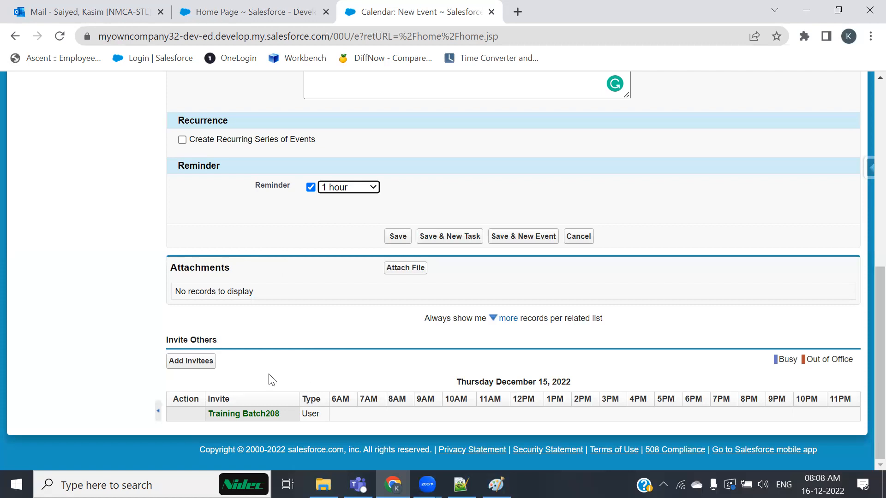
click(199, 372)
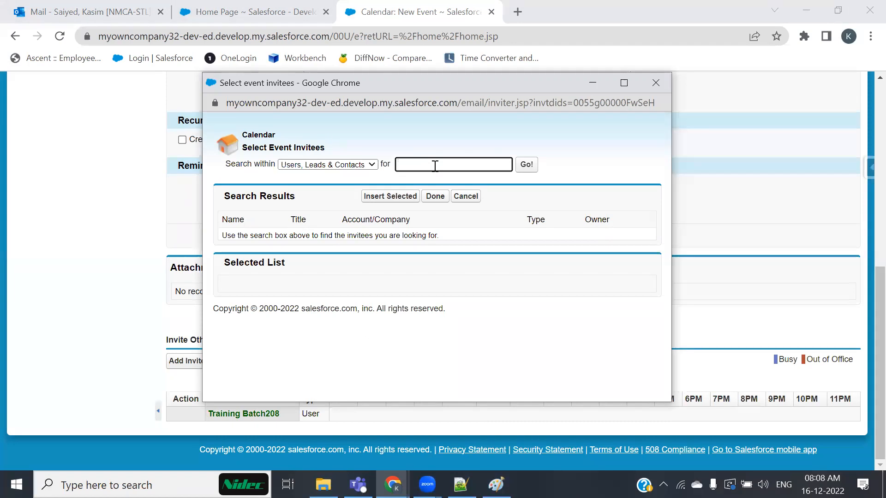
text(chatter)
click(517, 167)
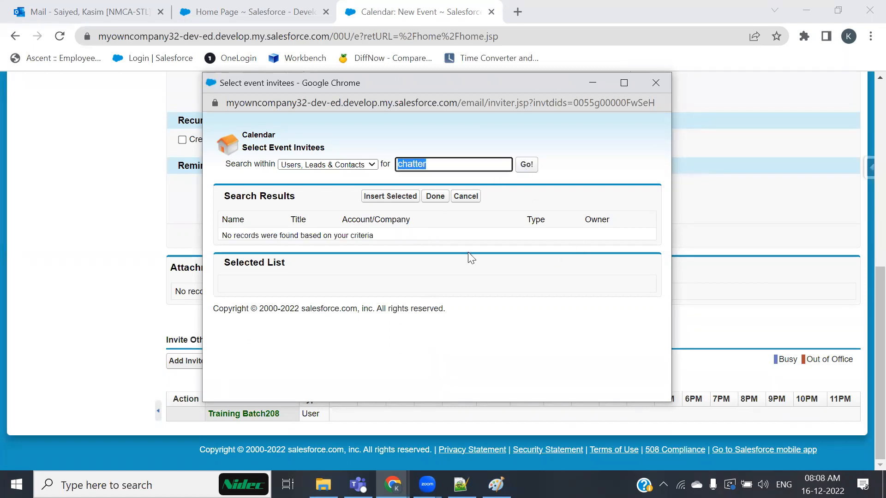
click(655, 85)
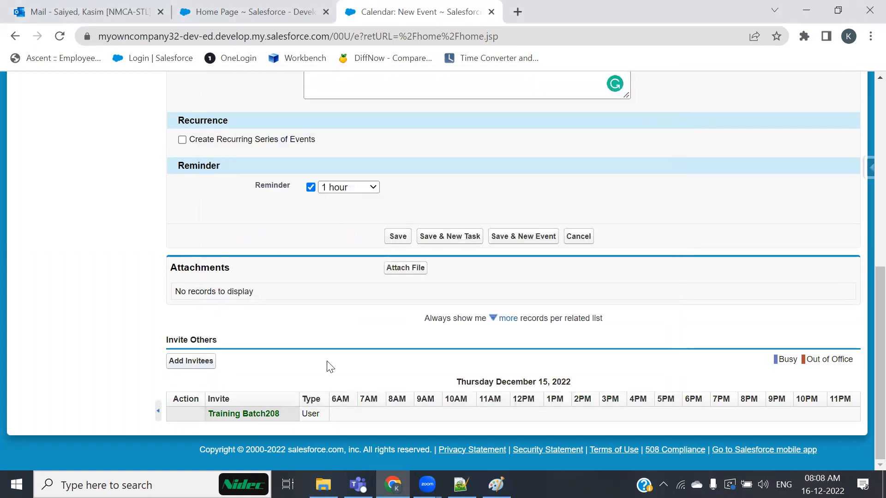
scroll(529, 336, up, 8)
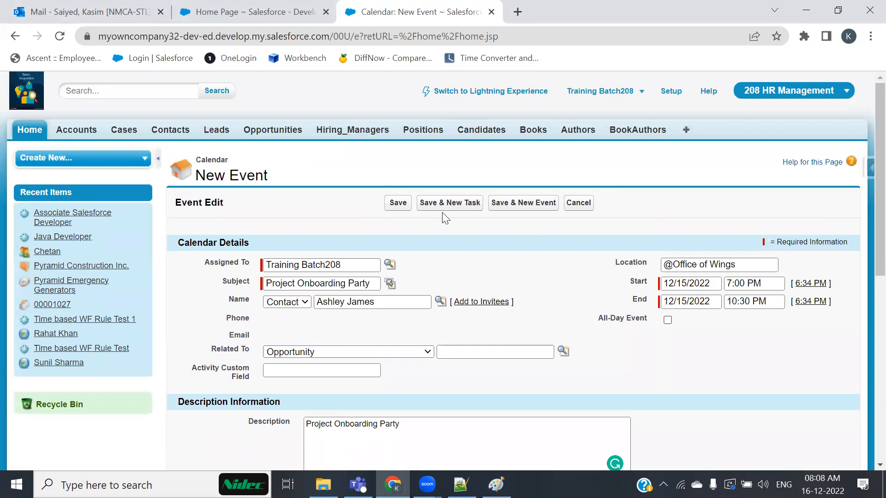
Save the event and always allow pop-ups from the Salesforce site.
click(398, 203)
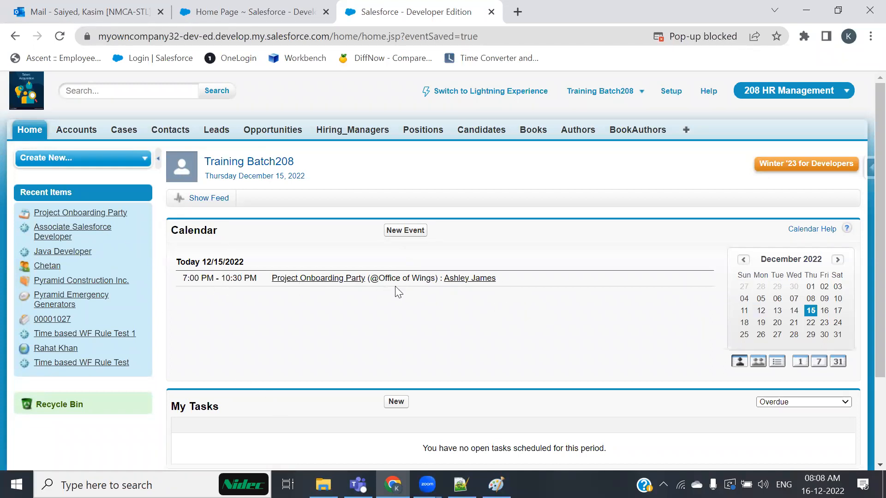
click(727, 37)
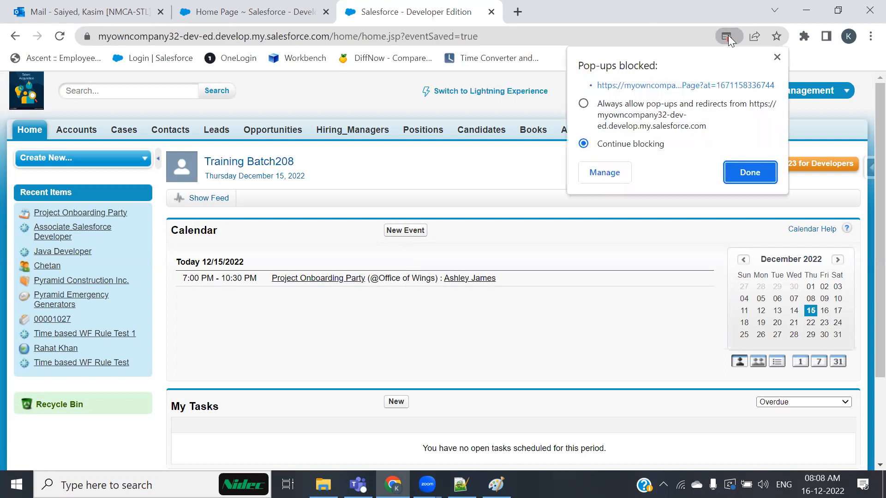
click(583, 103)
click(743, 171)
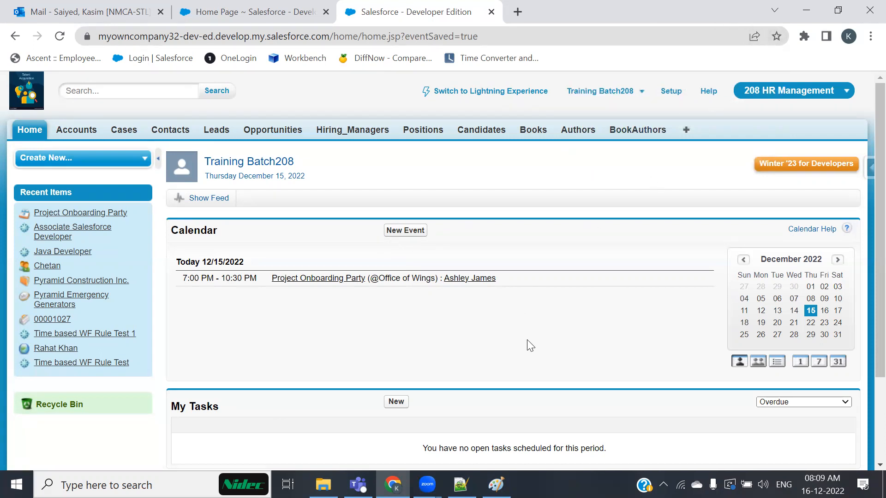
Review the saved event on the home Calendar and the My Tasks section.
click(754, 36)
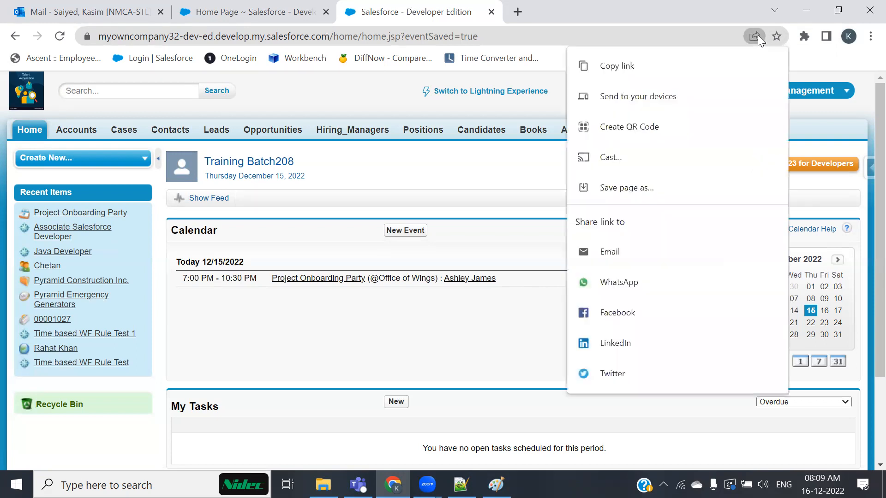
click(699, 3)
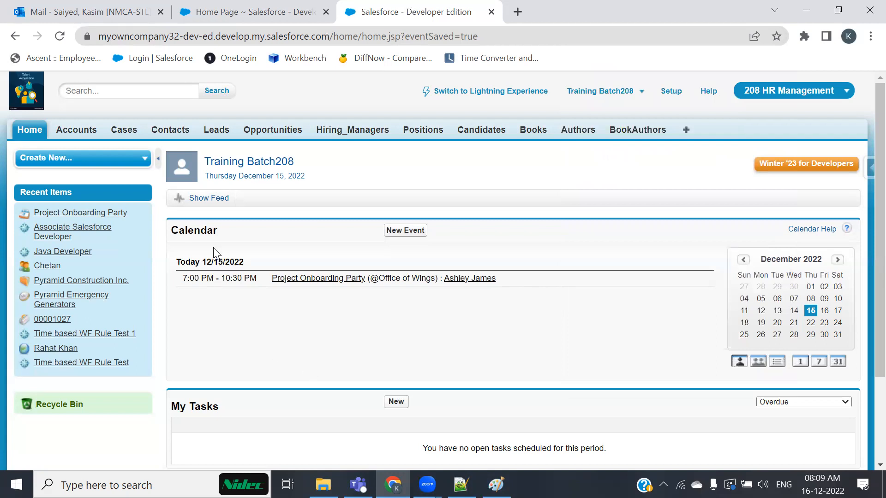
drag(217, 231, 170, 223)
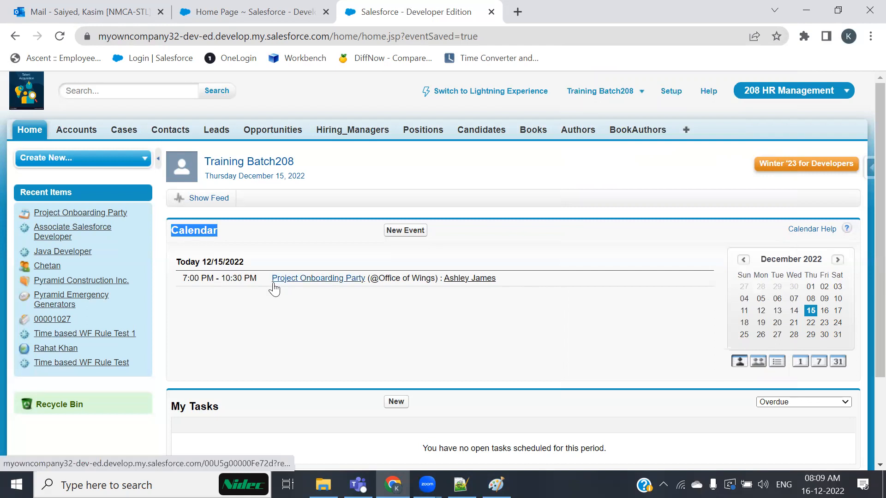
mouse_move(273, 282)
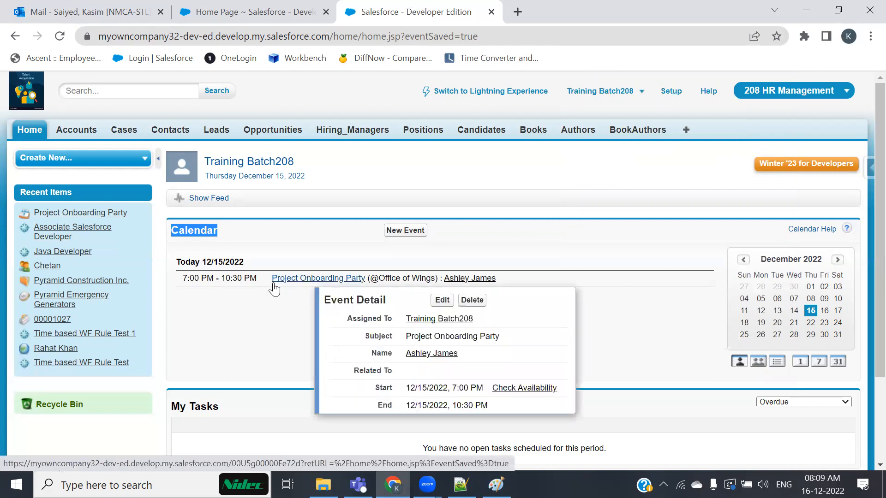
click(306, 348)
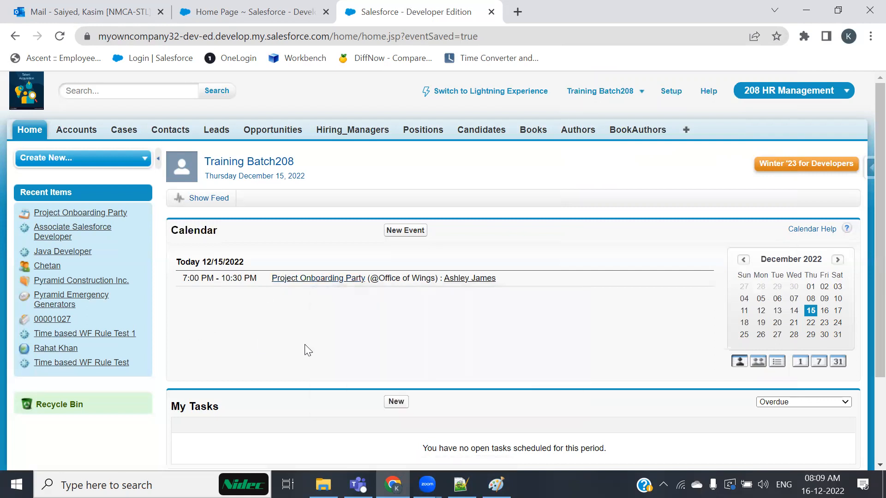
scroll(331, 352, down, 2)
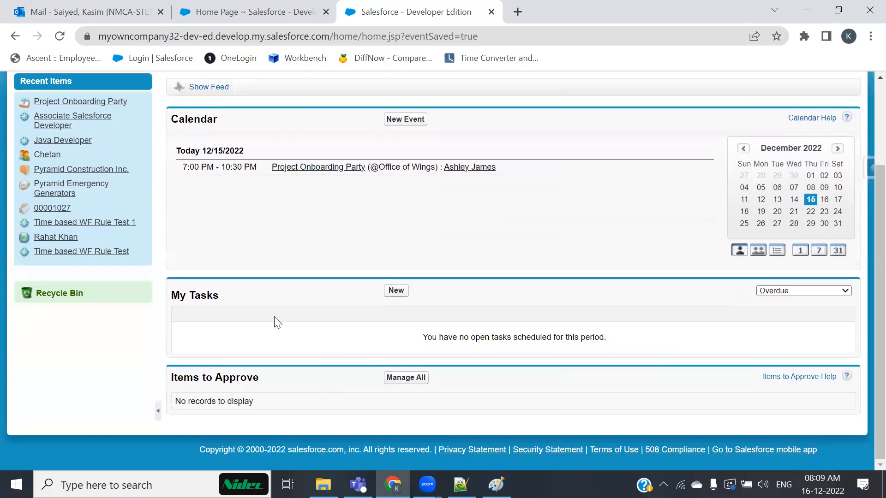
drag(225, 297, 166, 300)
Start a new task, then review and close the Project Onboarding Party reminders window.
click(395, 291)
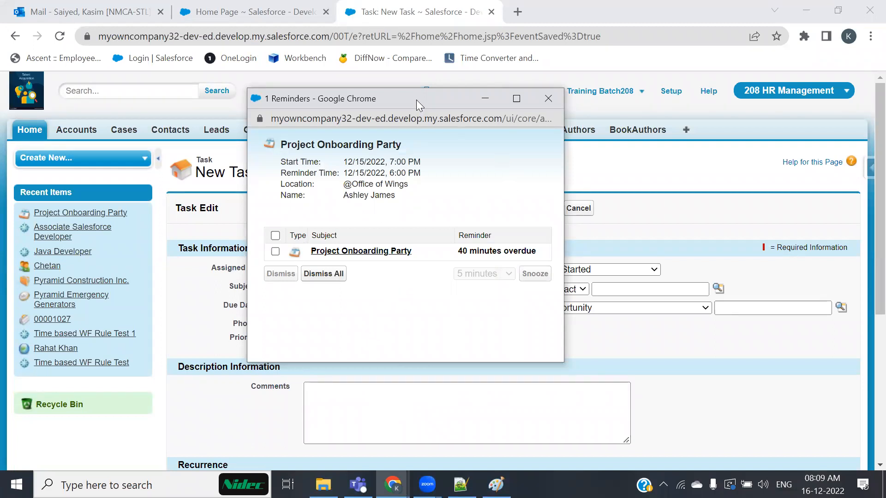
drag(416, 100, 502, 95)
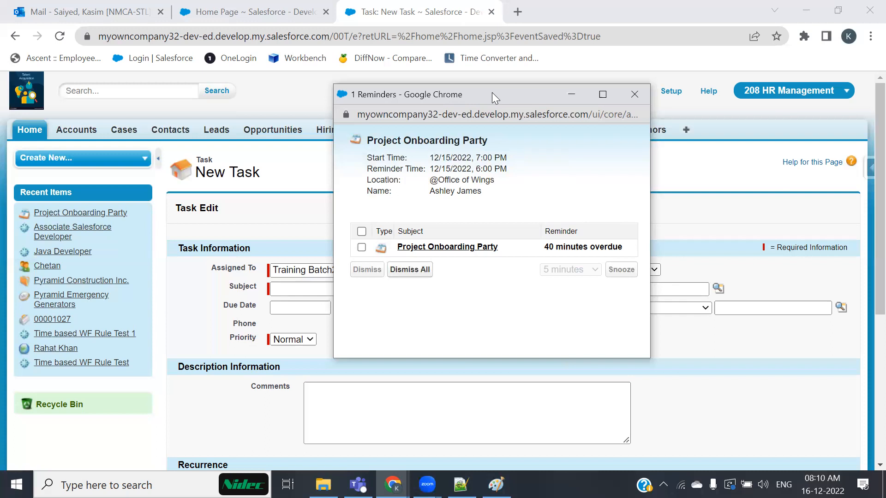
drag(491, 92, 437, 71)
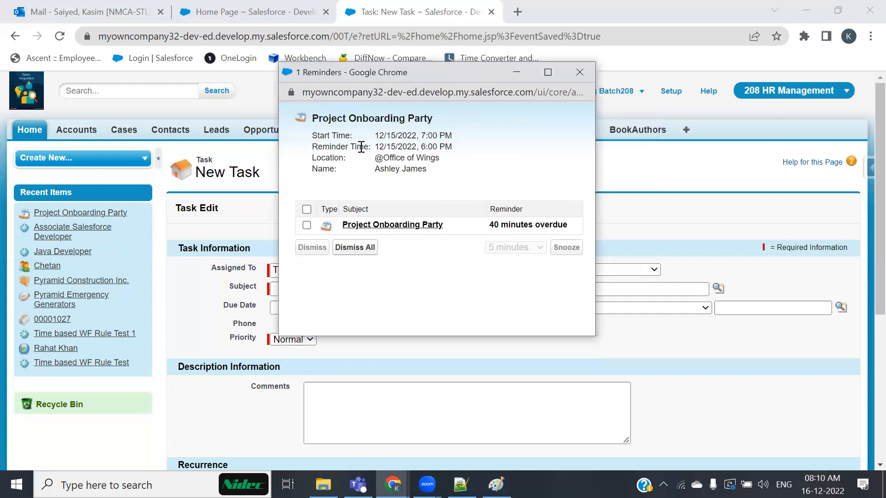
drag(318, 121, 433, 120)
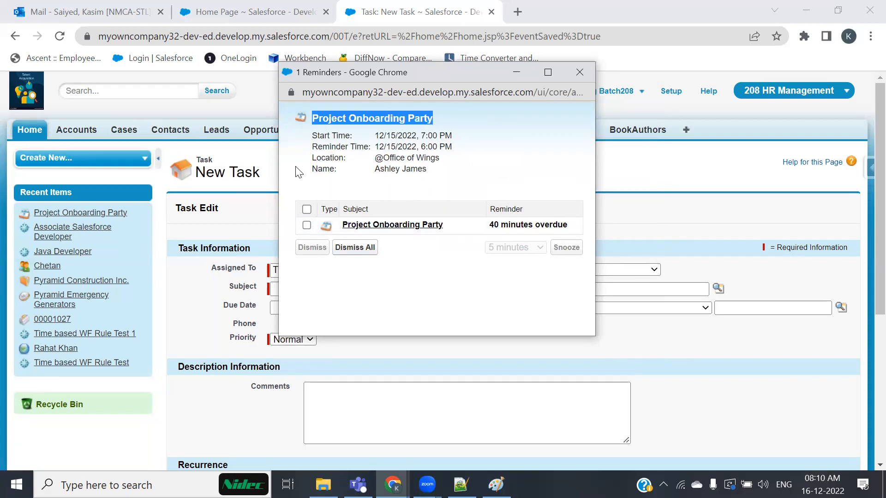
drag(323, 169, 480, 176)
click(452, 198)
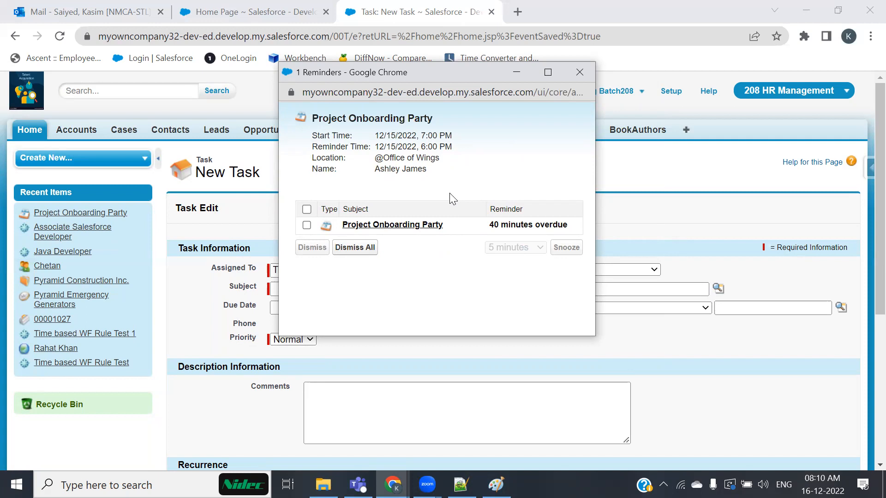
click(580, 73)
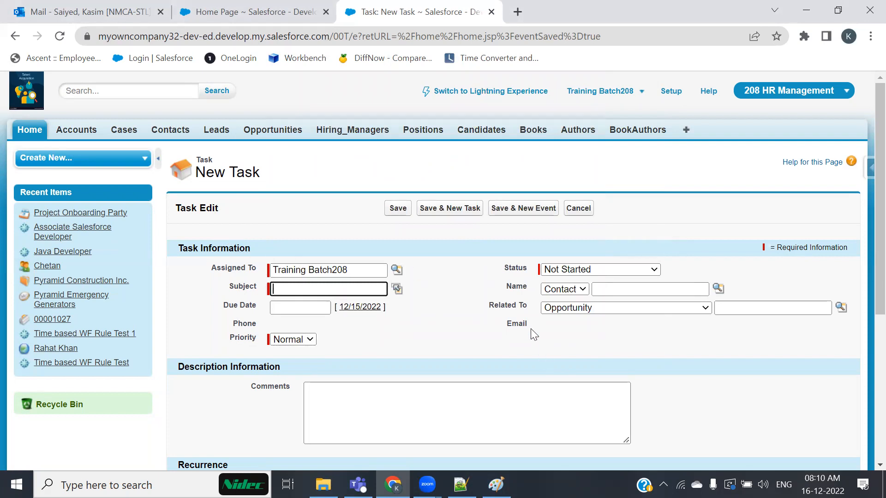
scroll(527, 330, down, 1)
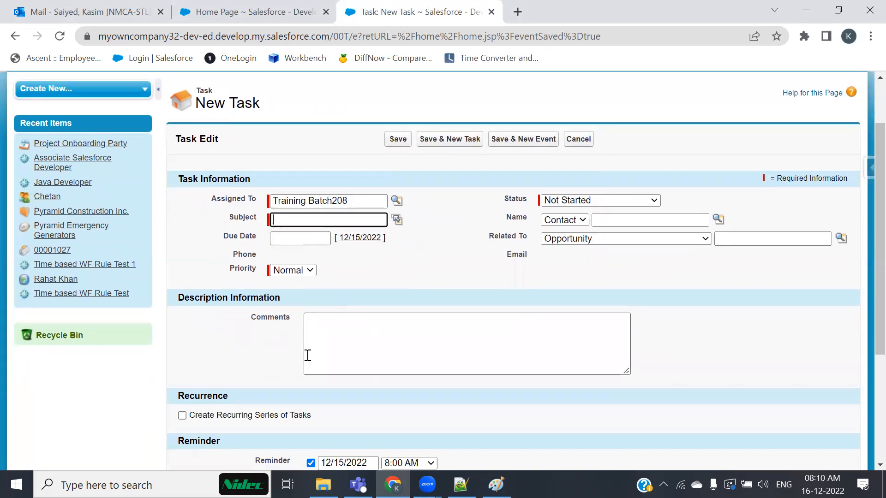
drag(200, 198, 263, 204)
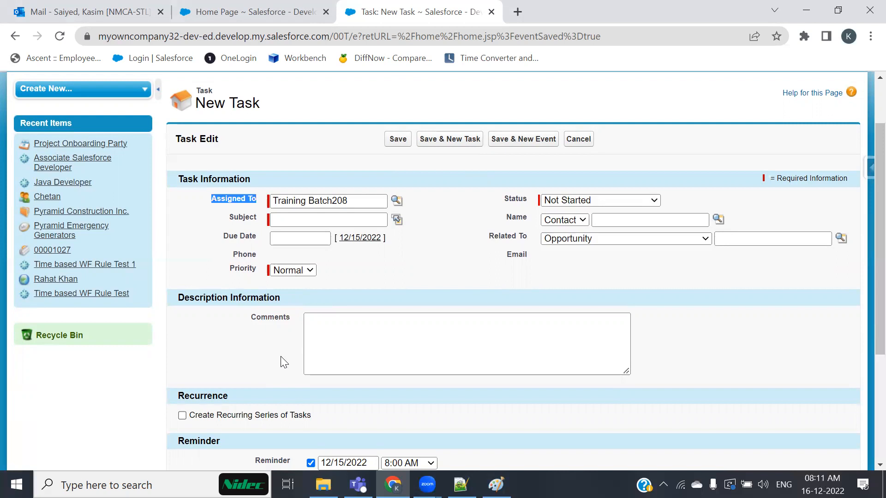
drag(362, 200, 227, 184)
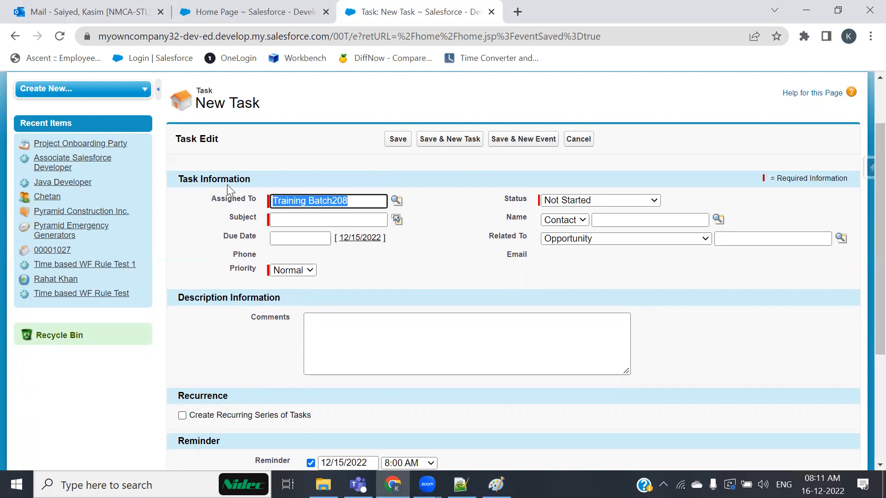
key(BackSpace)
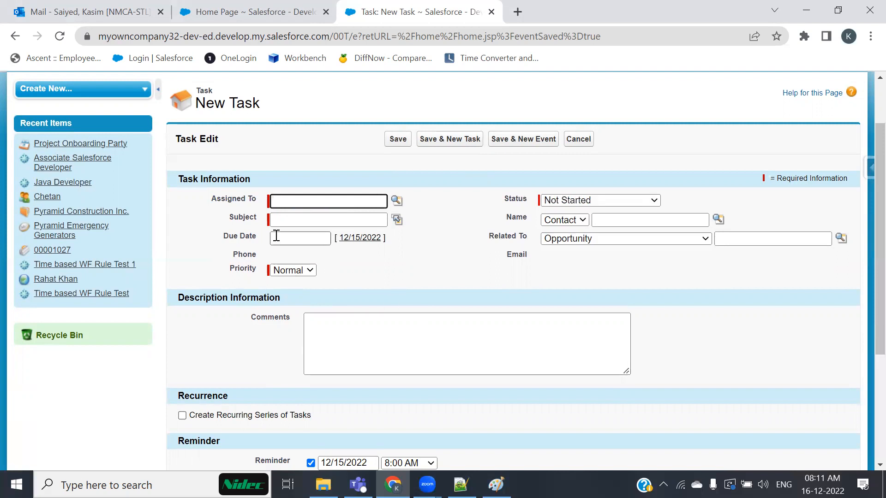
click(395, 203)
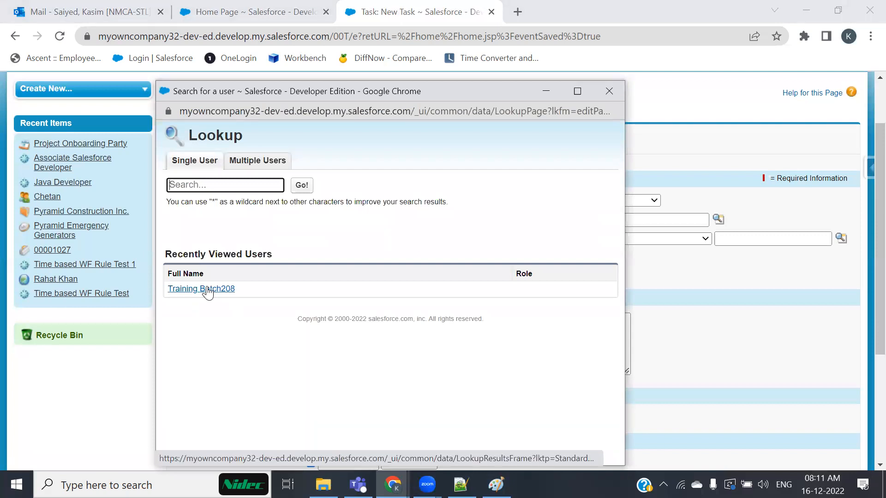
click(208, 289)
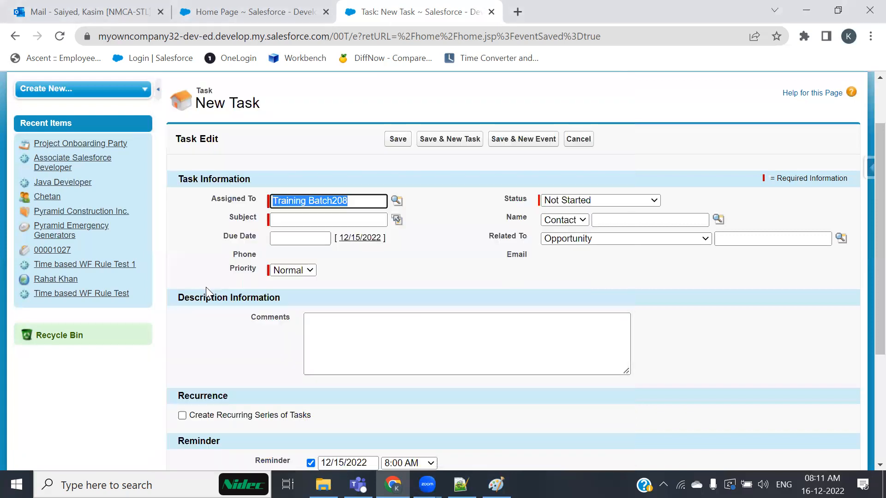
click(449, 265)
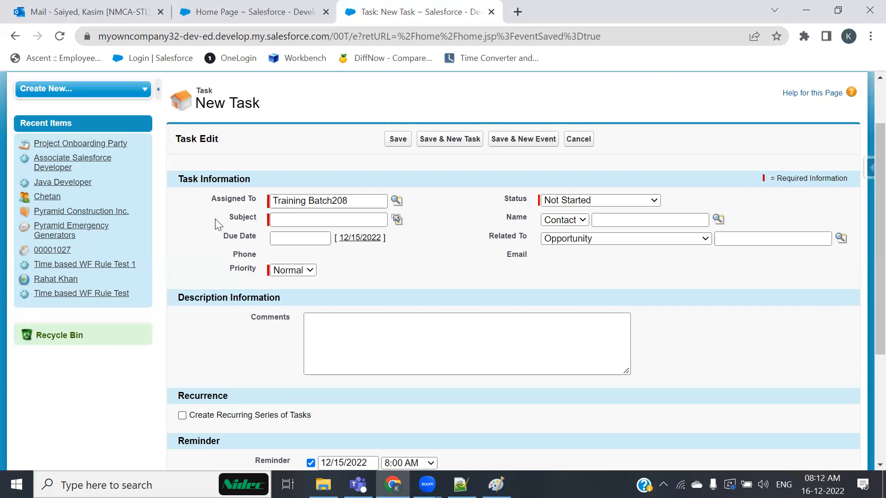
Fill Subject with the onboarding-process suggestion and paste the same text into Comments.
drag(252, 202, 256, 201)
click(326, 219)
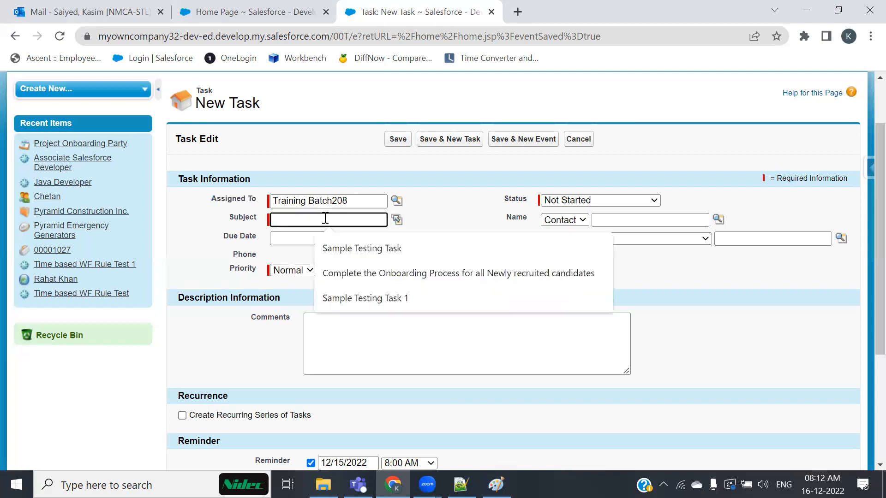
click(371, 279)
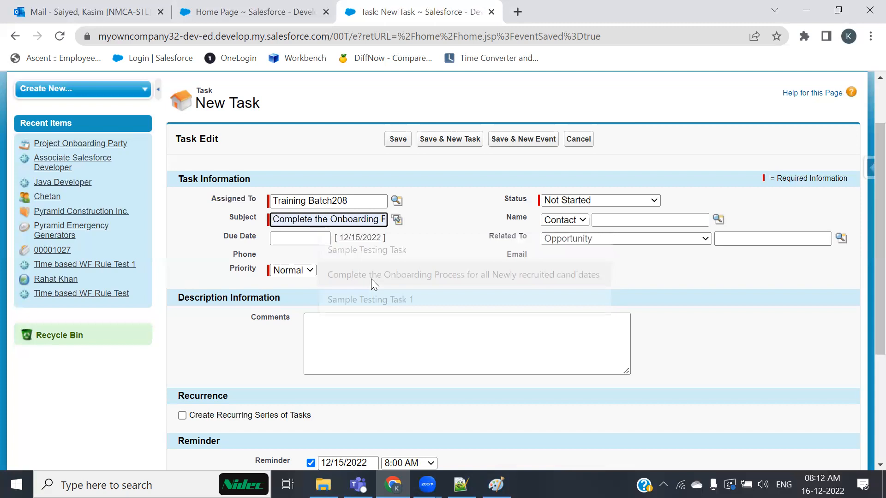
triple_click(326, 220)
key(ctrl+c)
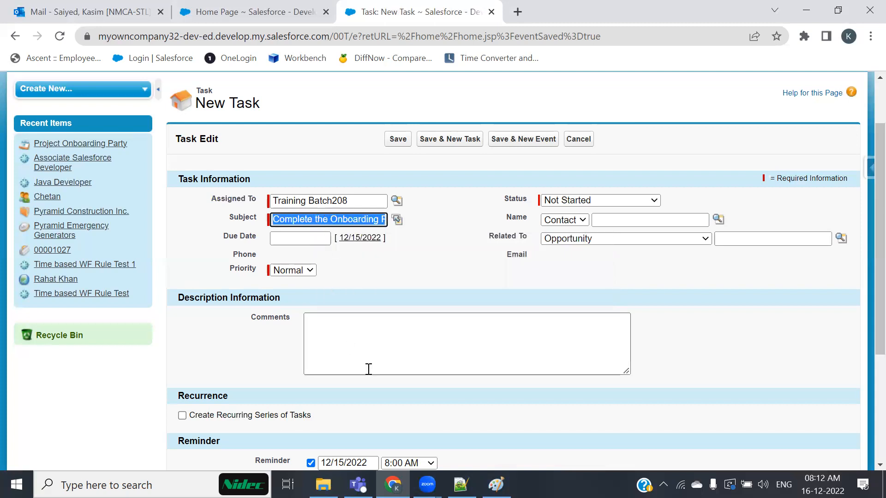
click(384, 369)
key(ctrl+v)
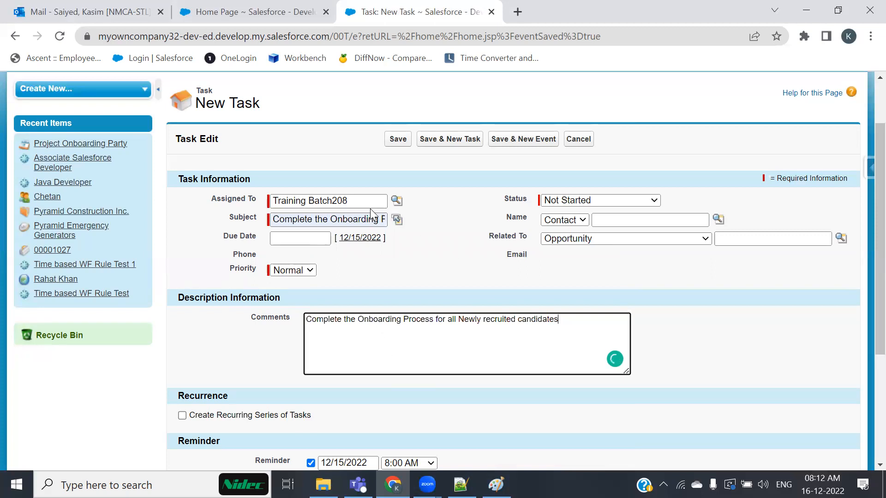
Highlight the Training Batch208 assignee and the comment text for review.
drag(358, 202, 268, 201)
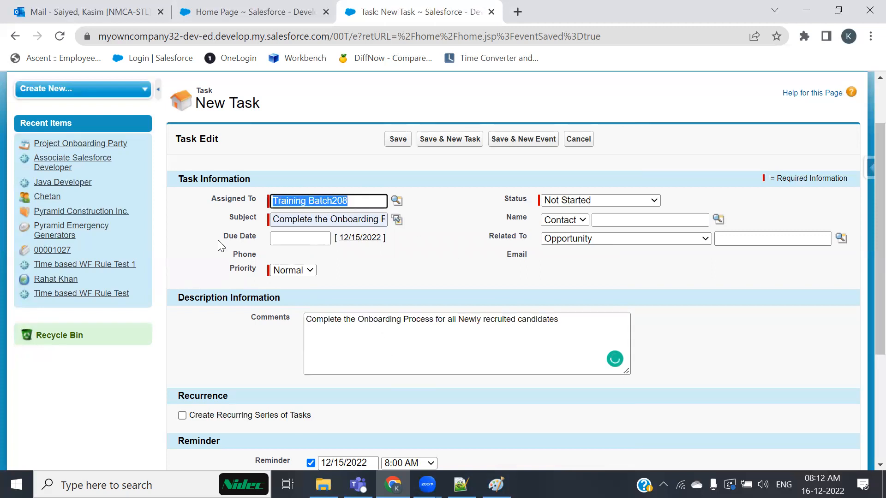
click(184, 226)
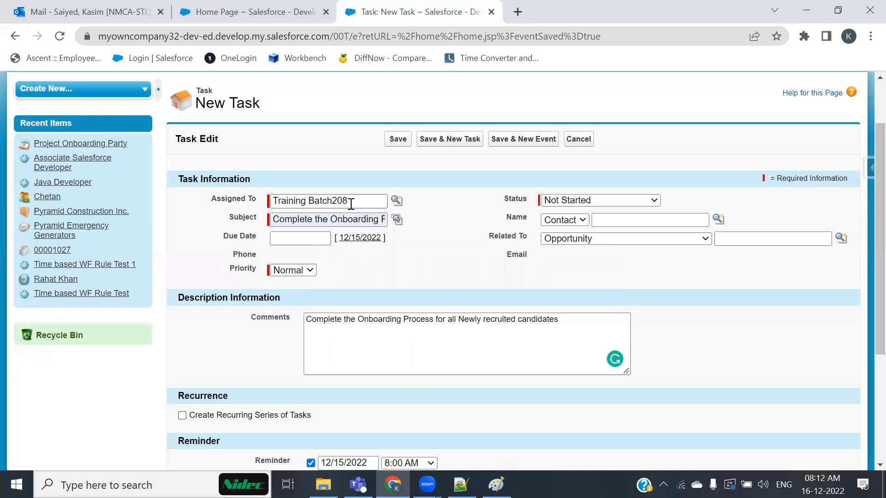
click(374, 346)
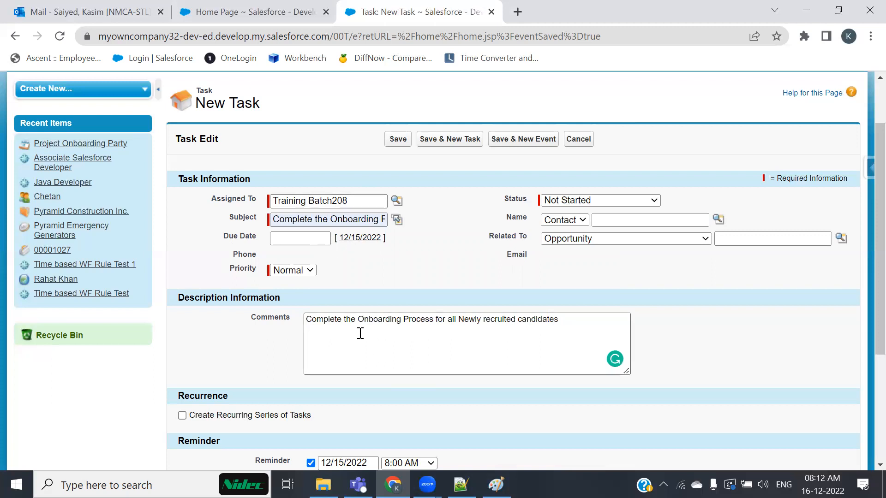
click(405, 367)
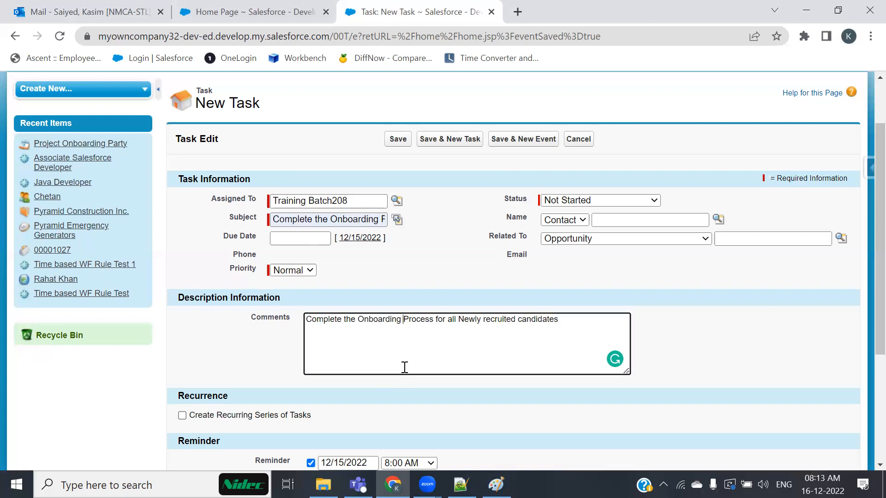
drag(361, 201, 263, 210)
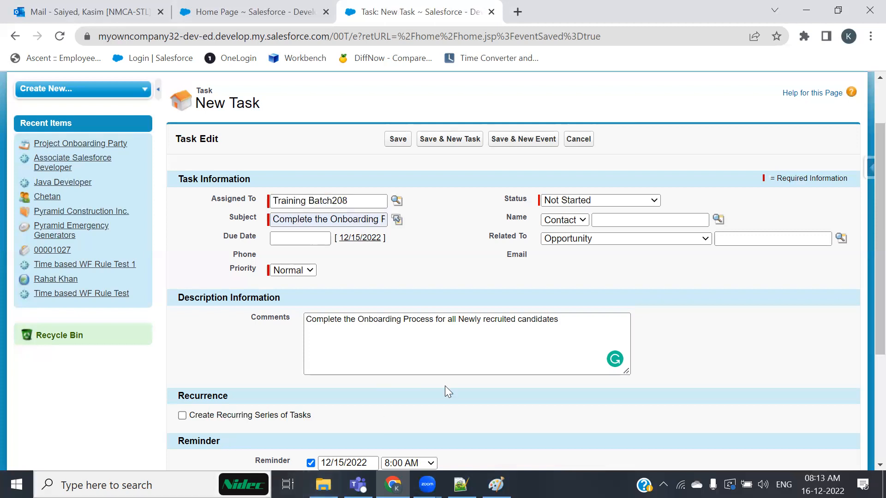
drag(584, 320, 136, 377)
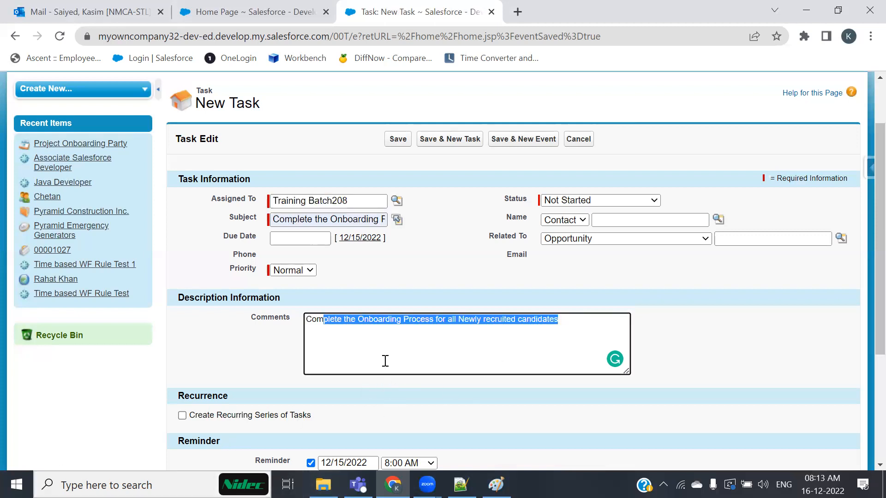
click(374, 343)
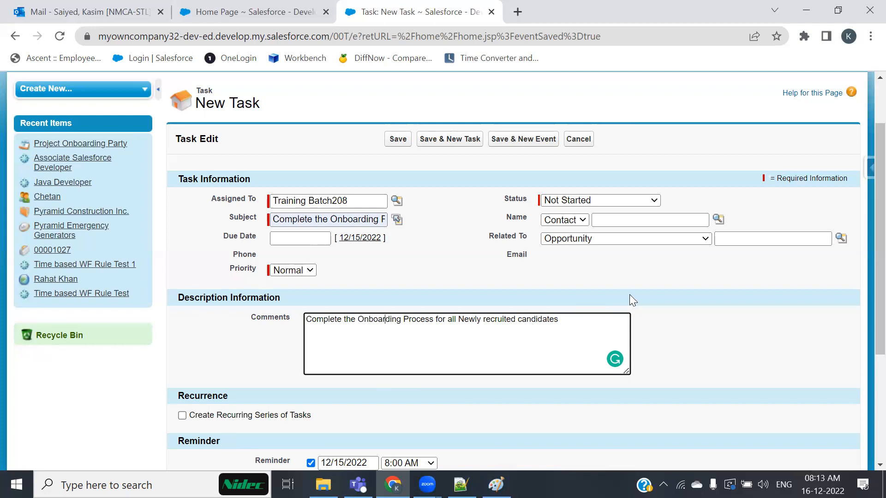
Check the Status choices and leave the task at Not Started.
click(614, 201)
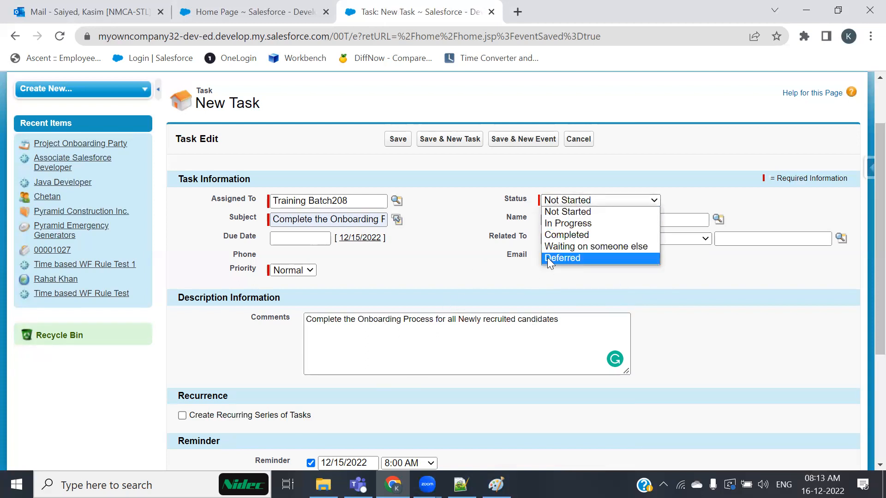
click(449, 297)
click(595, 201)
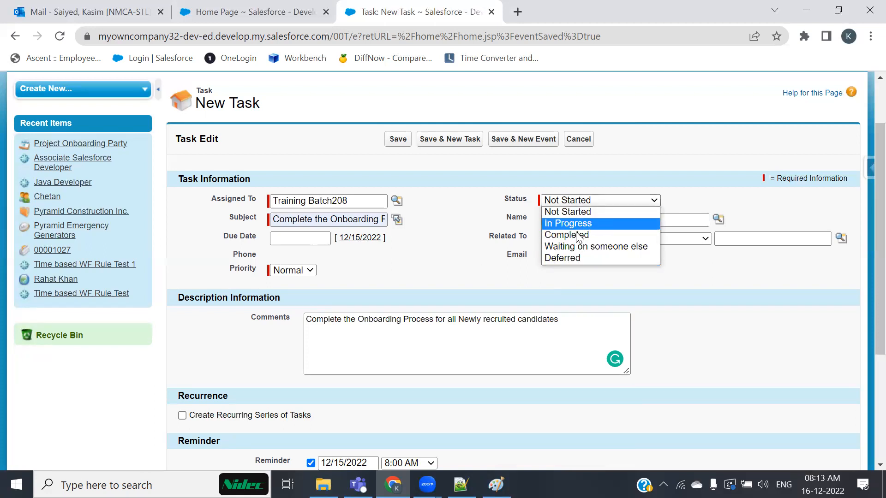
click(640, 200)
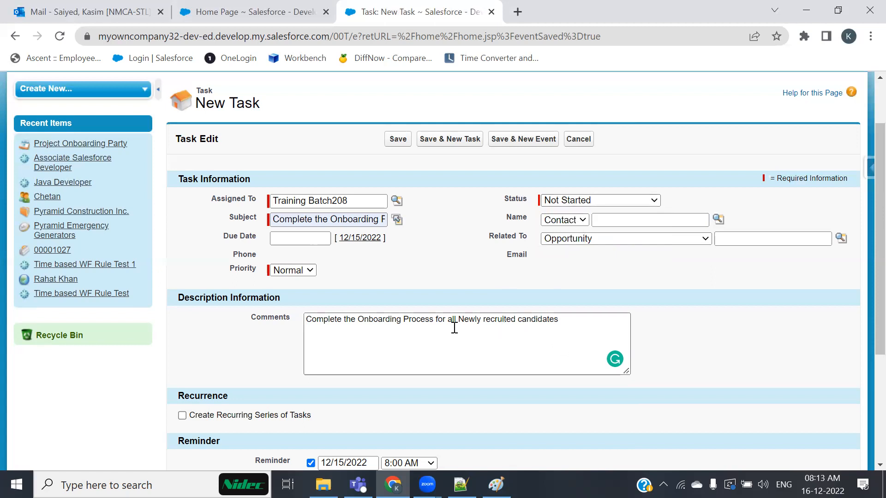
Set the task Priority to High.
click(302, 274)
click(297, 282)
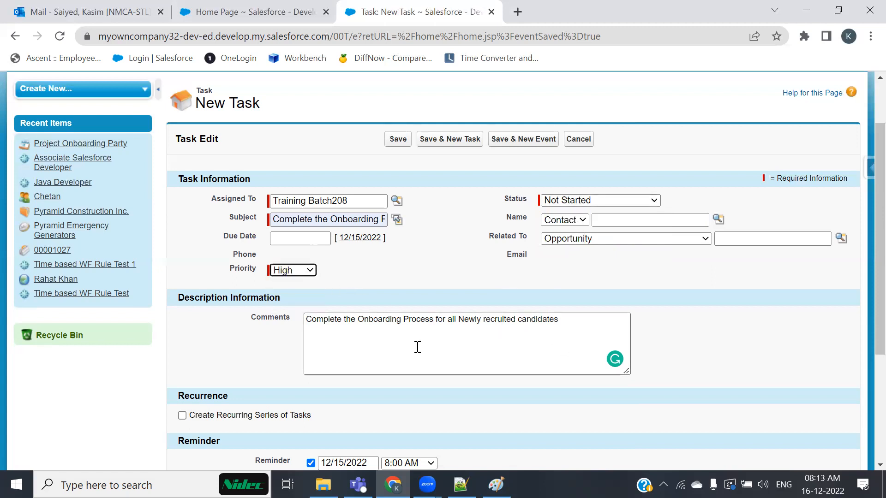
click(302, 271)
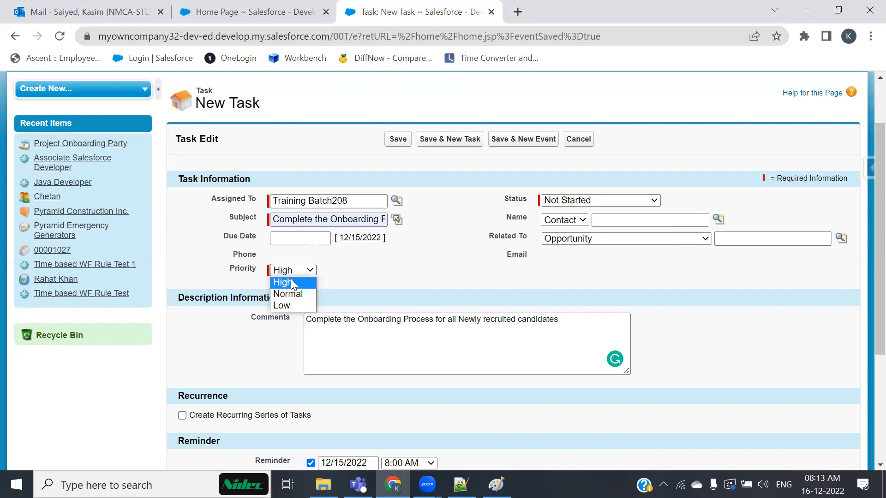
click(292, 283)
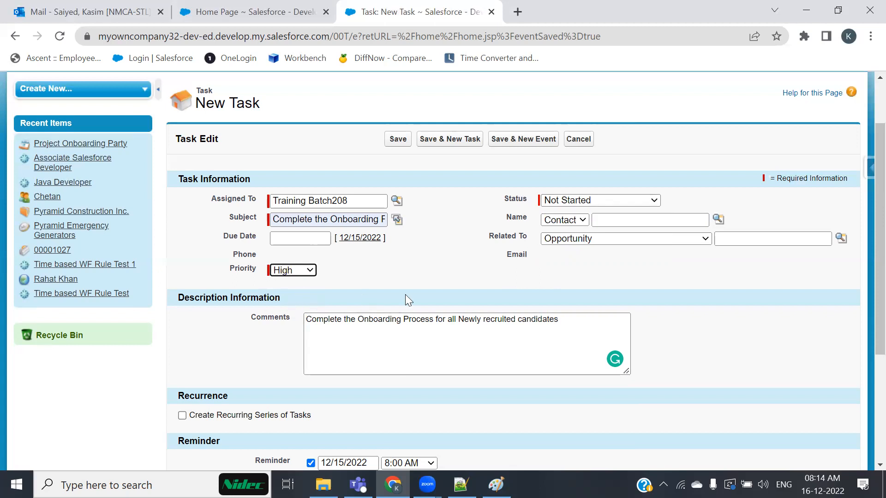
scroll(406, 298, down, 4)
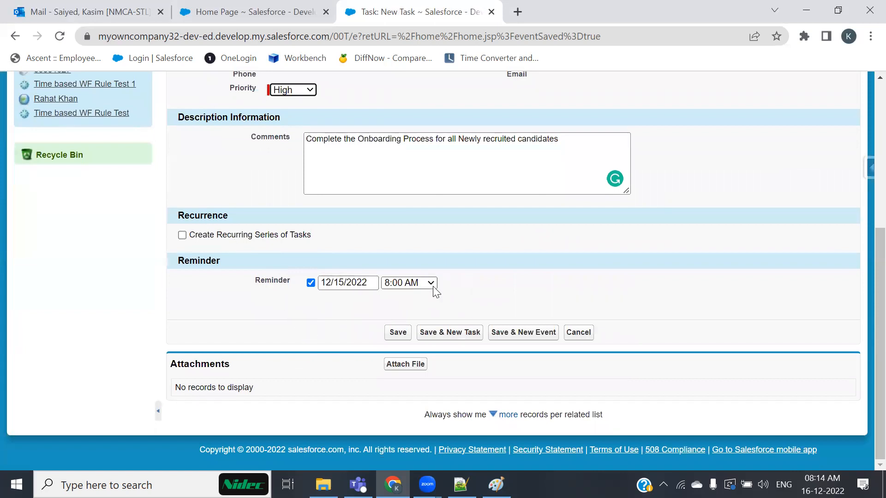
Save the onboarding task and filter My Tasks to All Open.
click(395, 335)
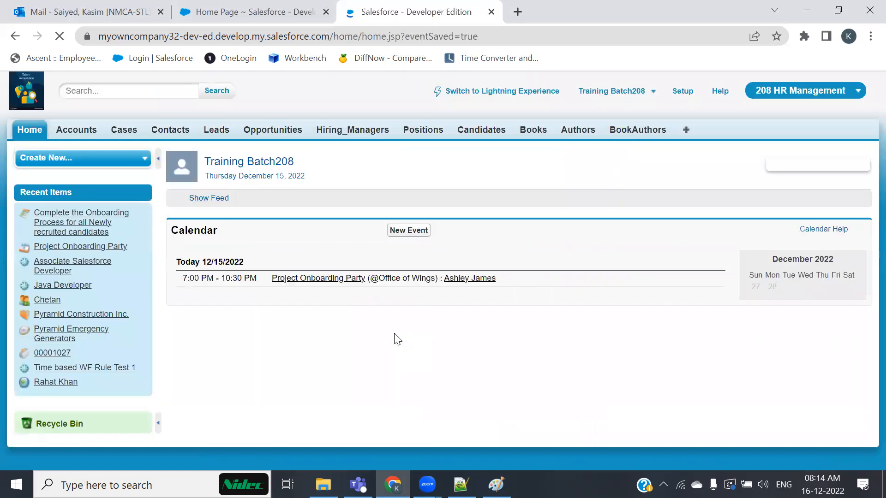
scroll(460, 363, down, 2)
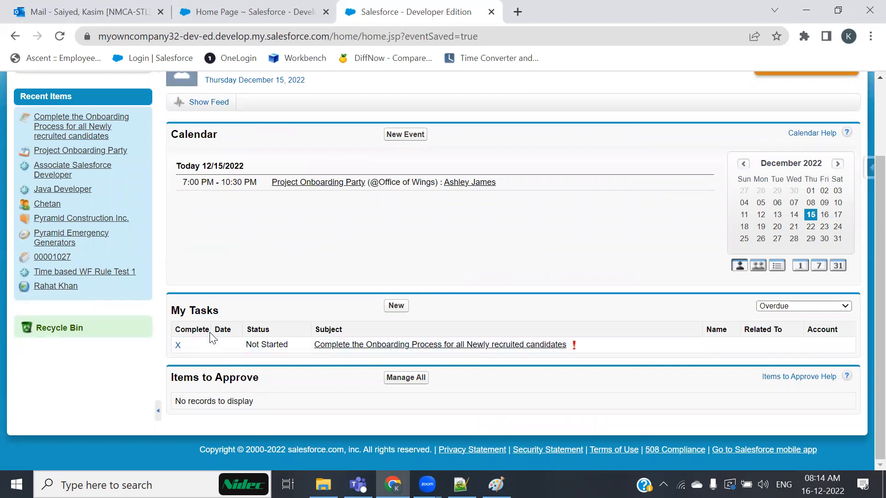
click(779, 307)
click(791, 378)
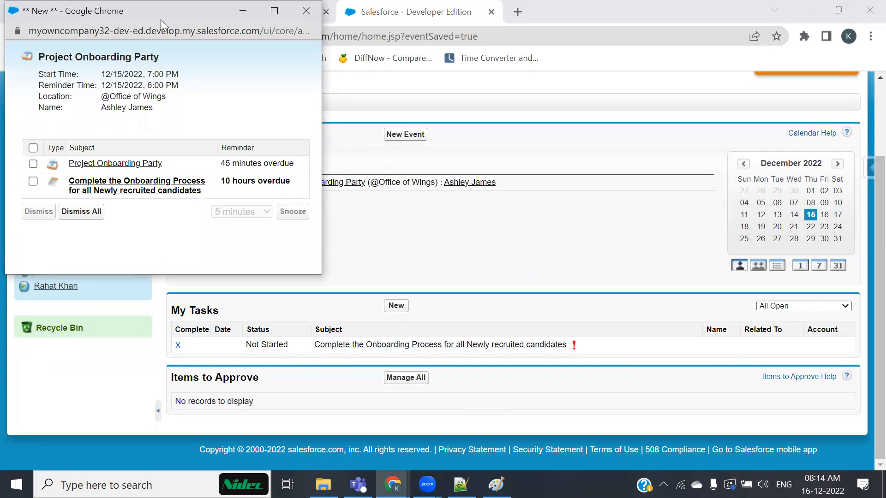
Review the onboarding task and Project Onboarding Party reminders, then close the Reminders pop-up.
drag(161, 19, 476, 77)
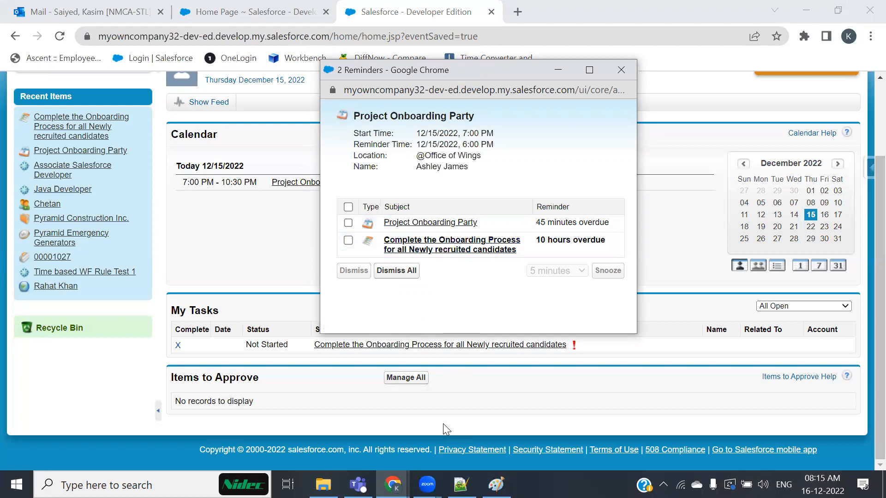
click(322, 485)
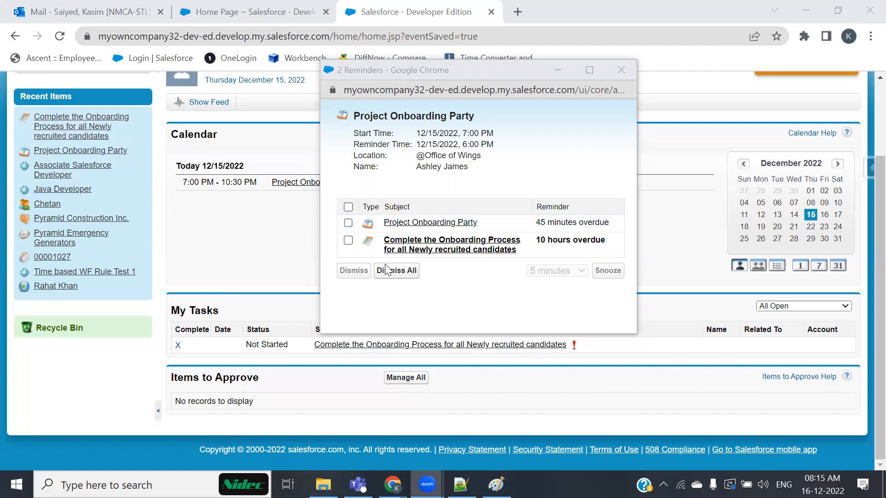
click(429, 252)
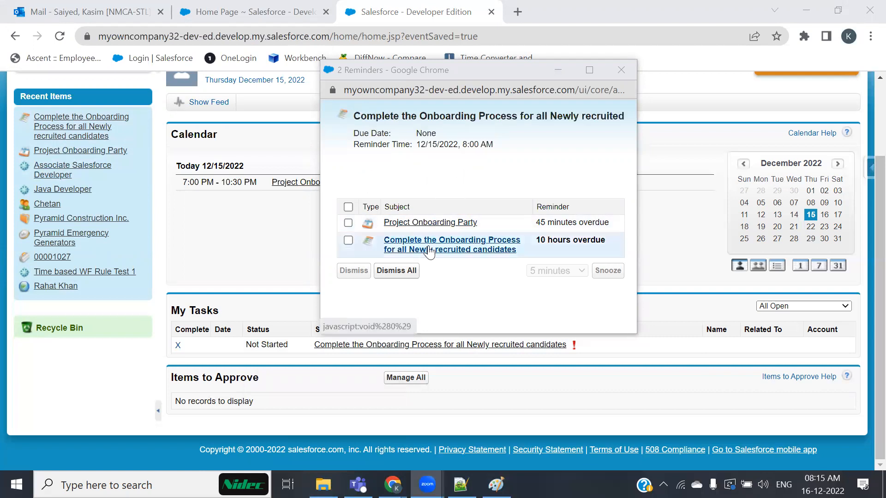
click(479, 71)
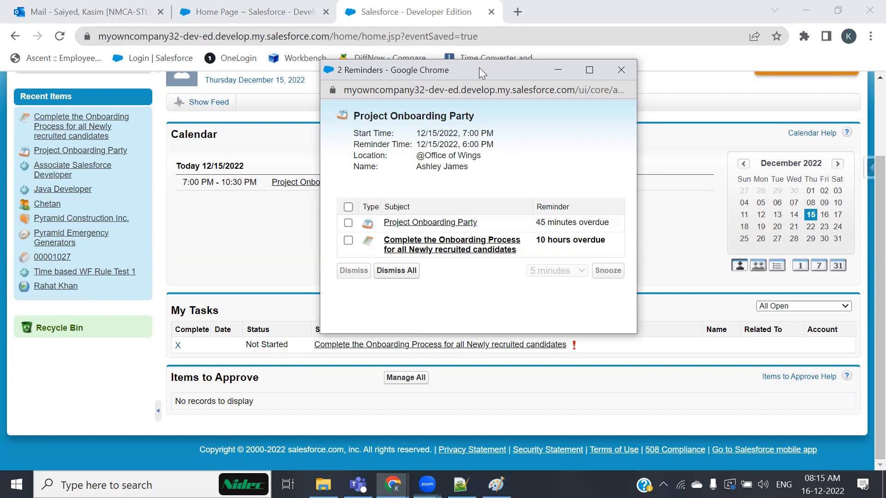
drag(479, 68, 473, 53)
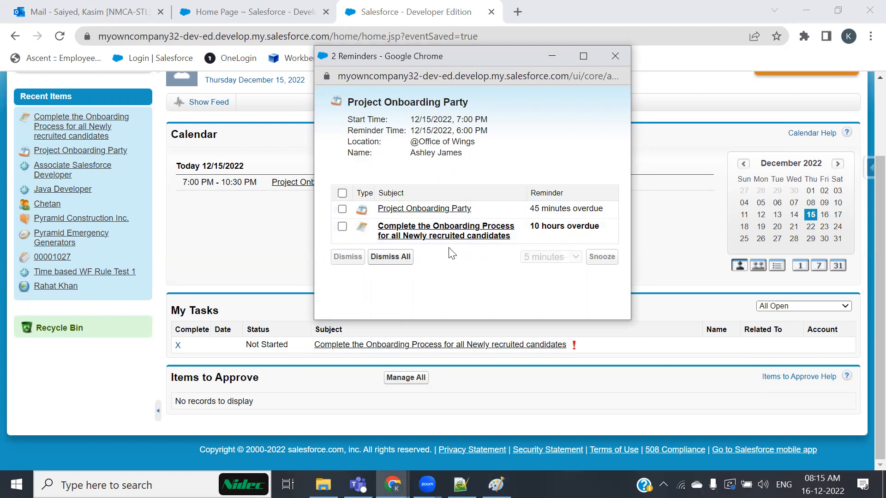
click(615, 56)
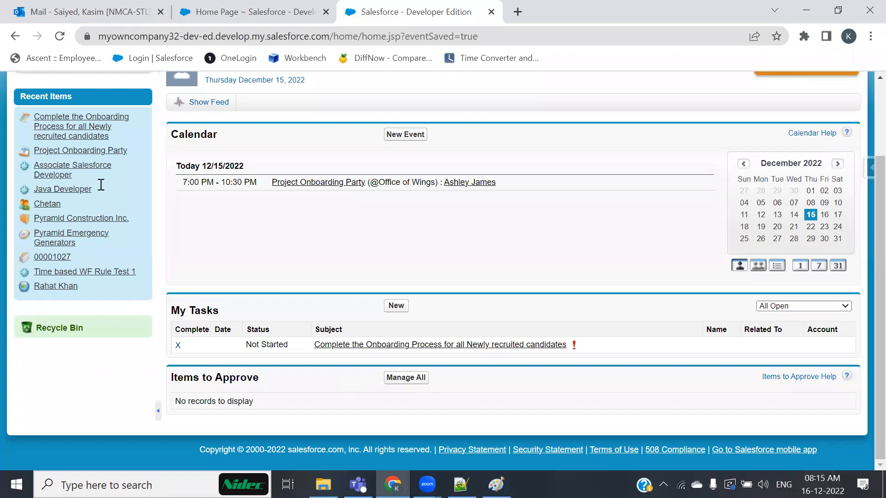
Switch from Chrome to the 208-Admin.txt notes in Notepad++.
key(alt+Tab)
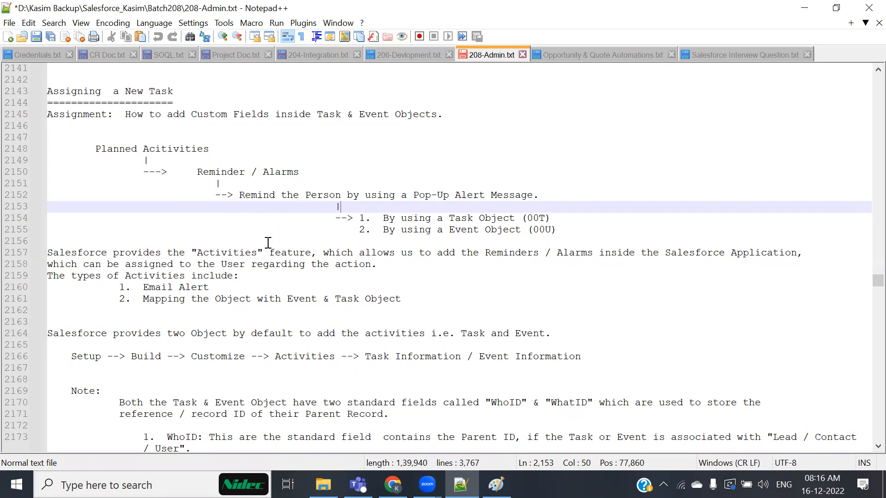
scroll(268, 243, down, 7)
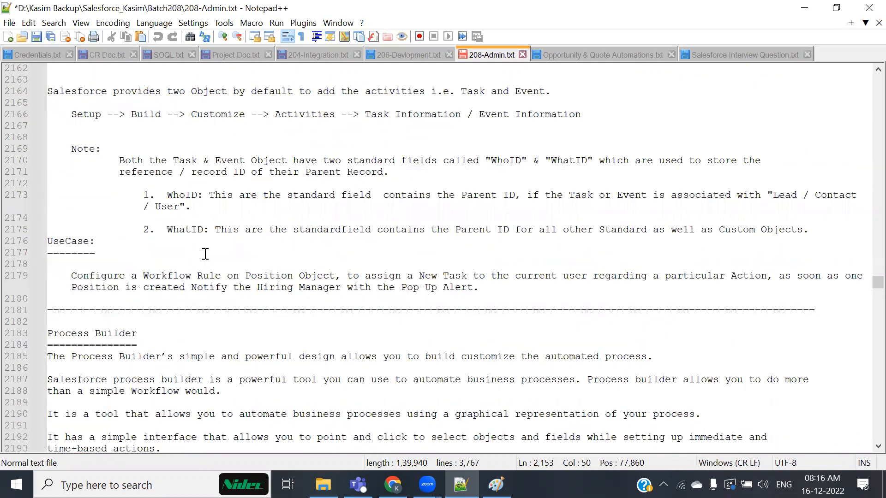
scroll(205, 254, up, 3)
drag(190, 114, 507, 283)
scroll(508, 284, down, 2)
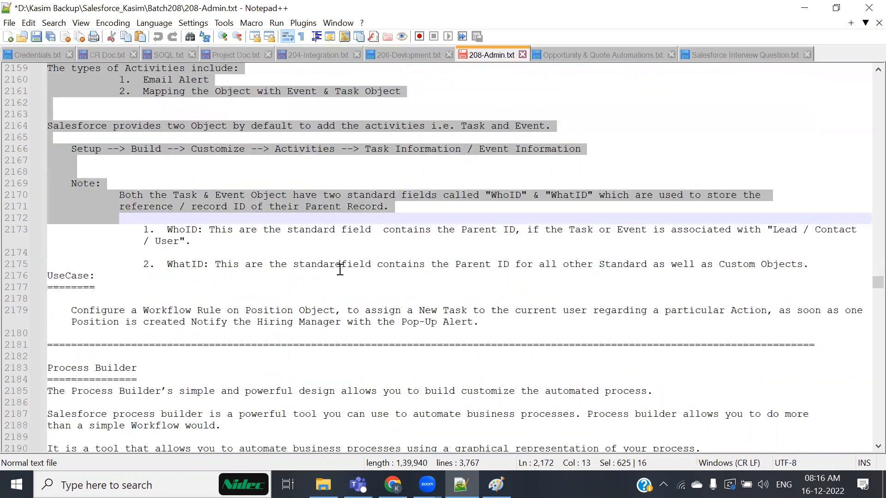
scroll(358, 274, down, 2)
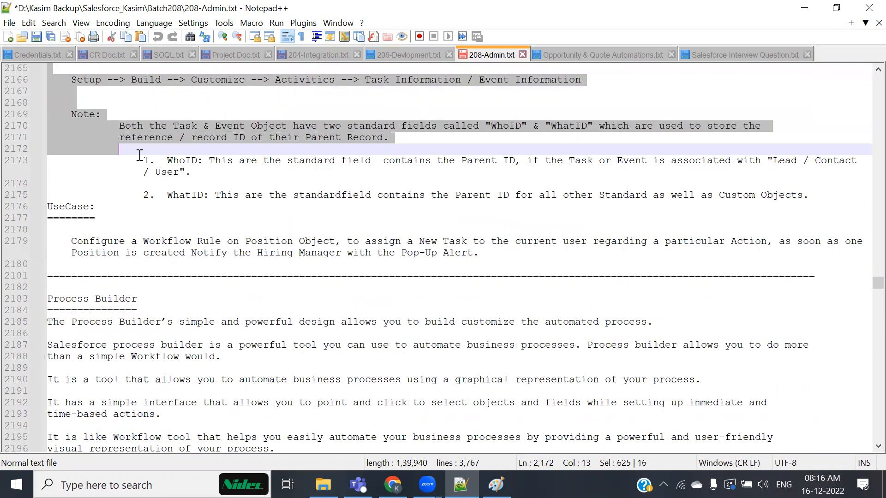
drag(140, 159, 442, 186)
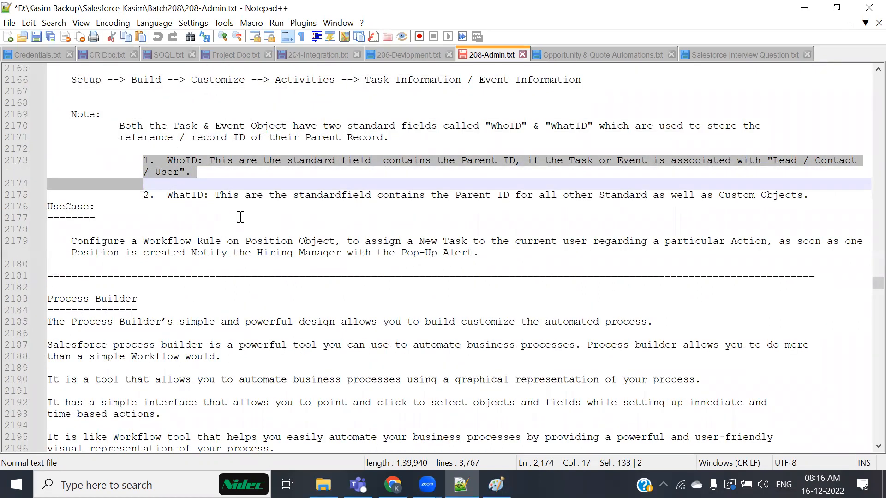
scroll(241, 217, down, 2)
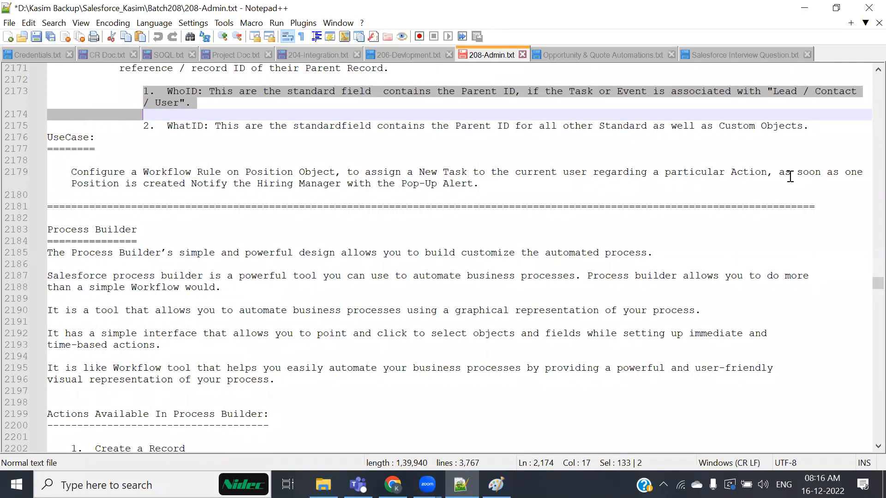
click(779, 172)
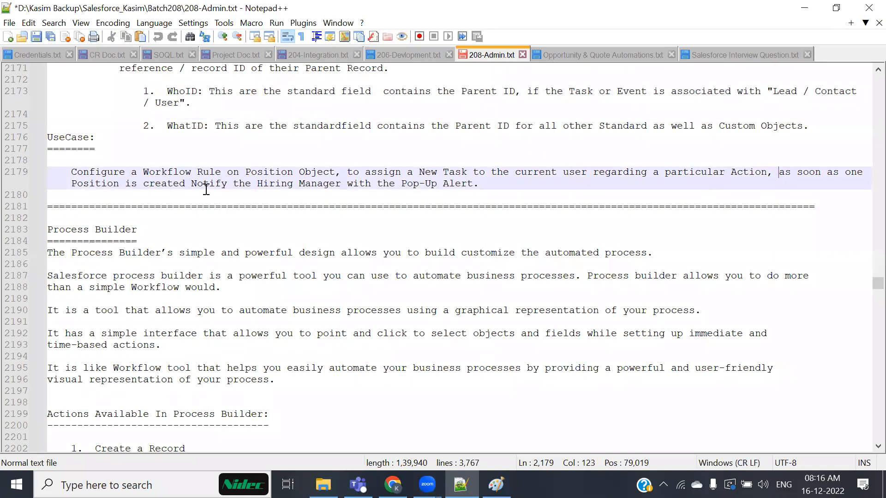
drag(186, 183, 485, 185)
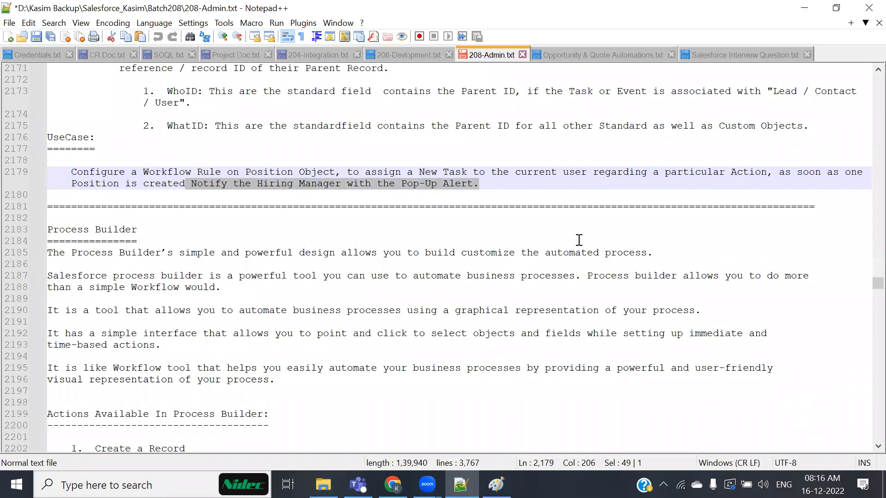
Start a new Position record and pick a hiring manager for HR Manager.
key(alt+Tab)
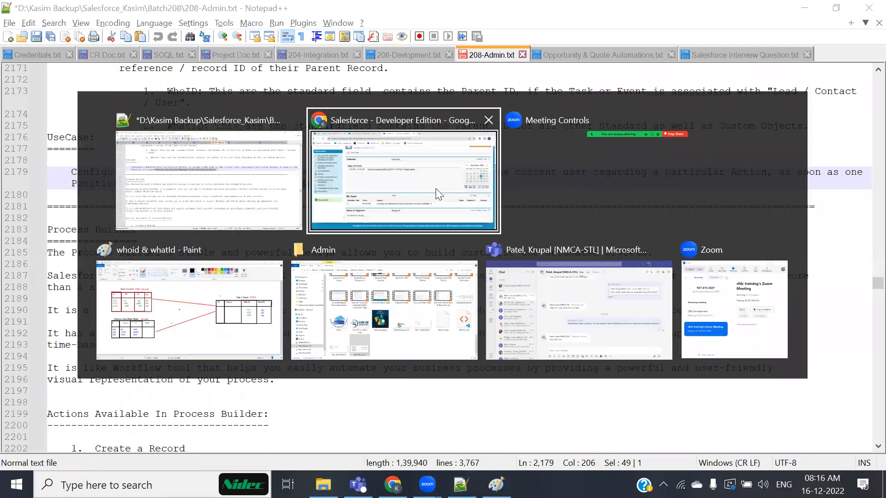
click(436, 188)
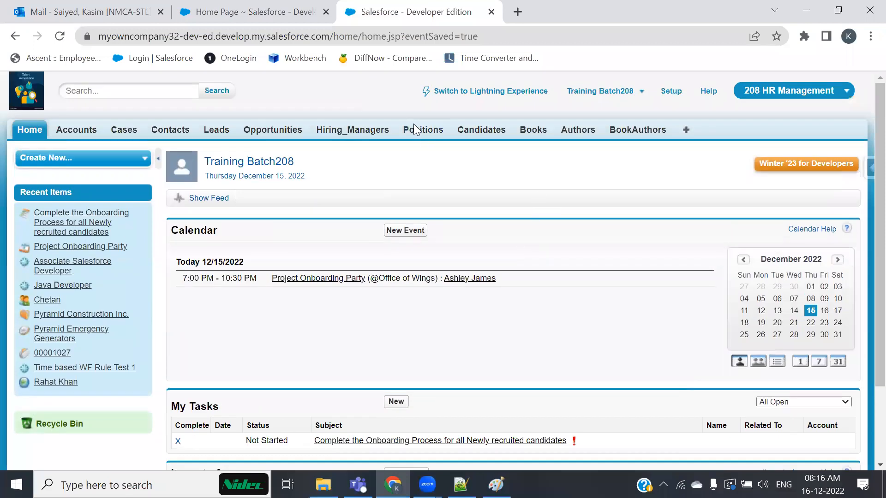
click(414, 127)
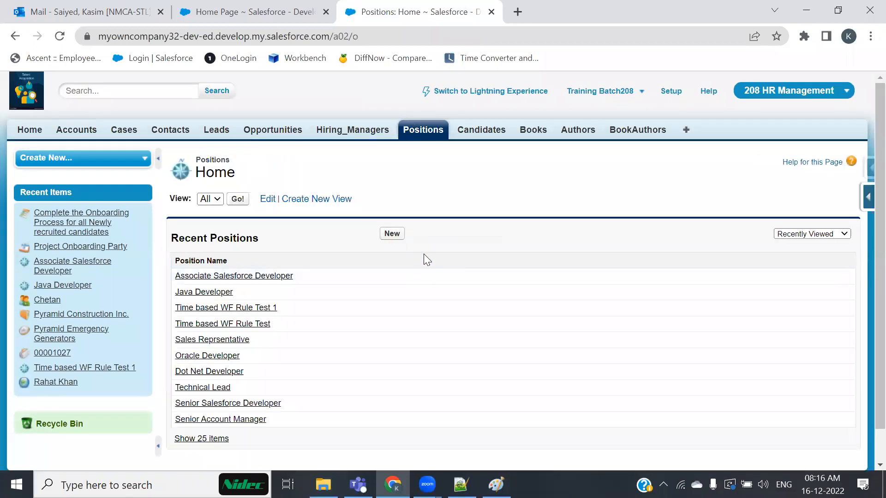
click(392, 233)
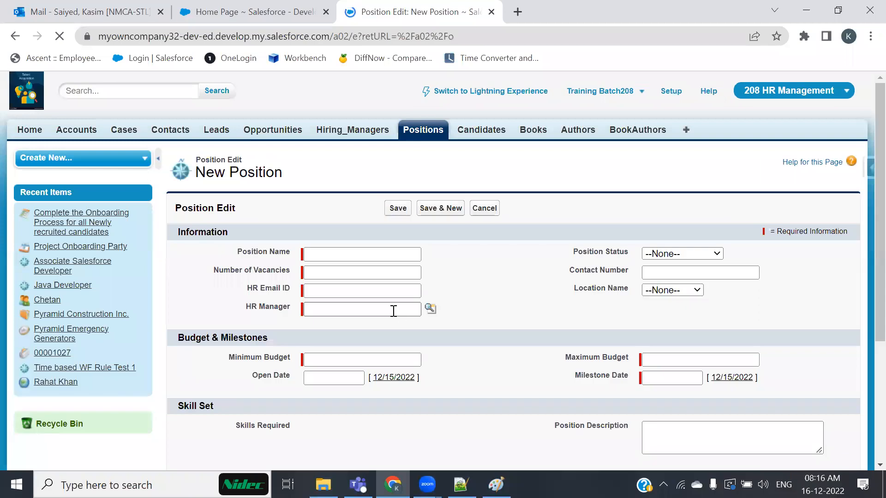
click(430, 309)
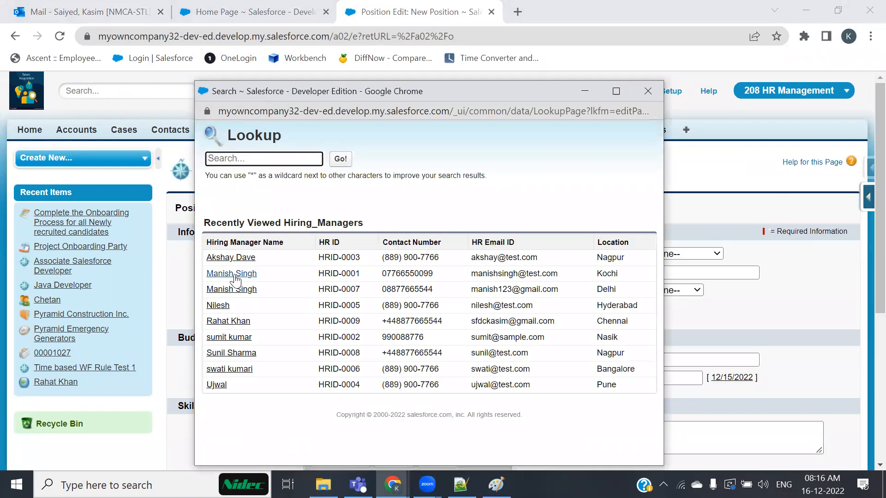
click(218, 306)
click(507, 308)
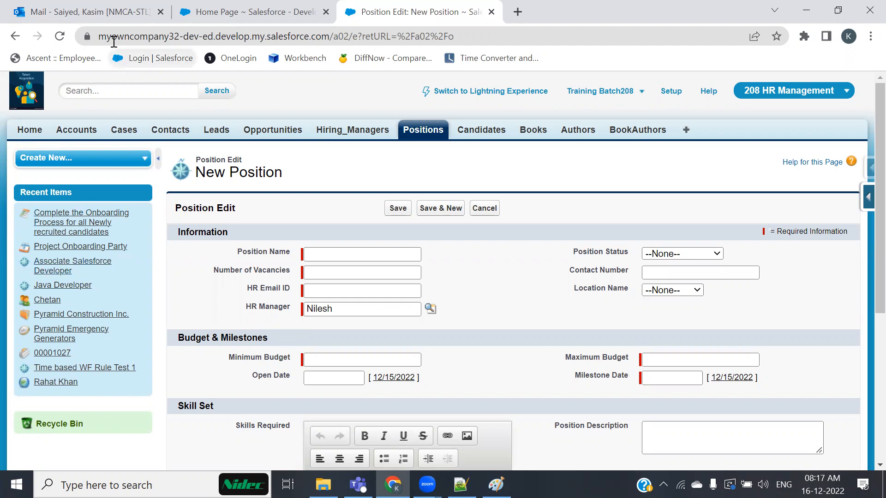
Check the mail tab, then highlight the HR Manager entry on the form.
click(111, 17)
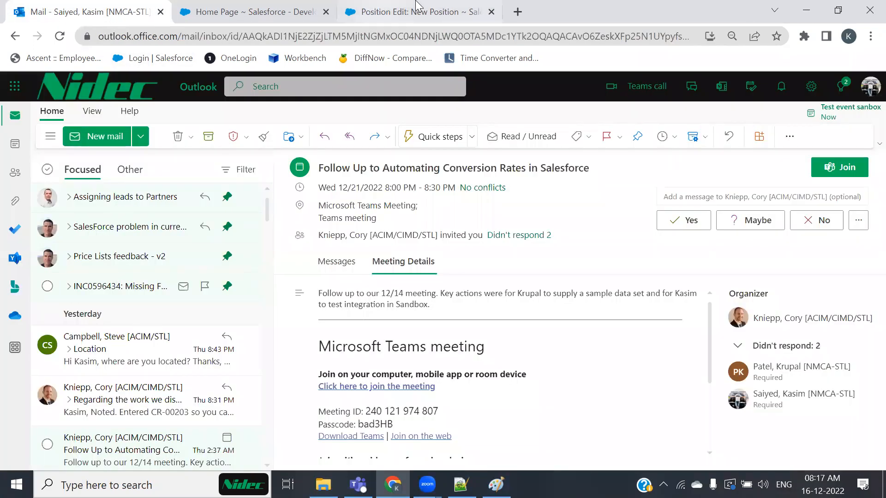
click(445, 6)
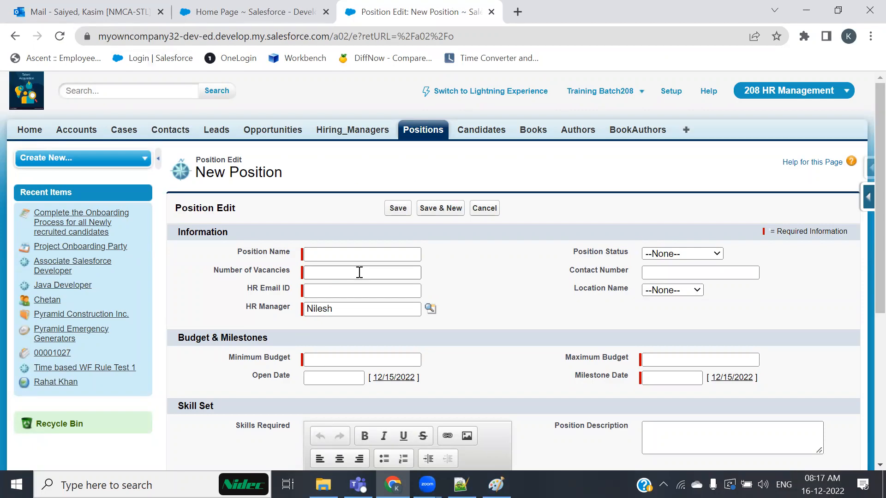
click(75, 9)
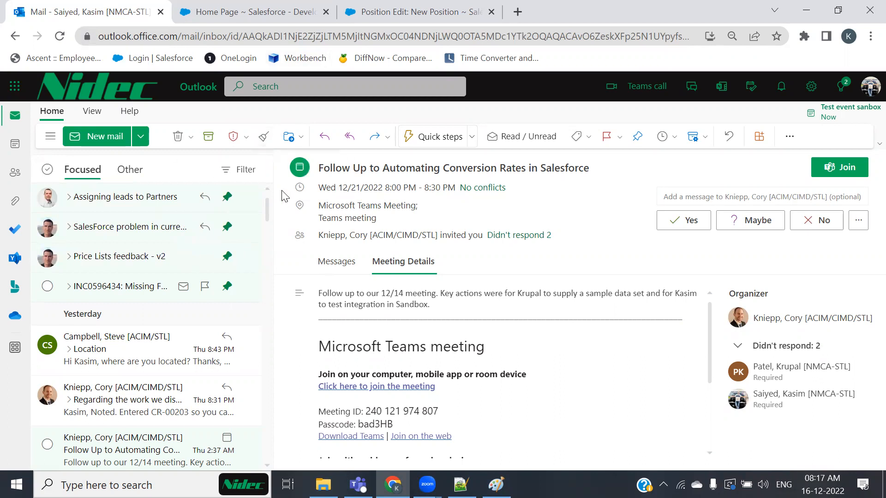
click(397, 12)
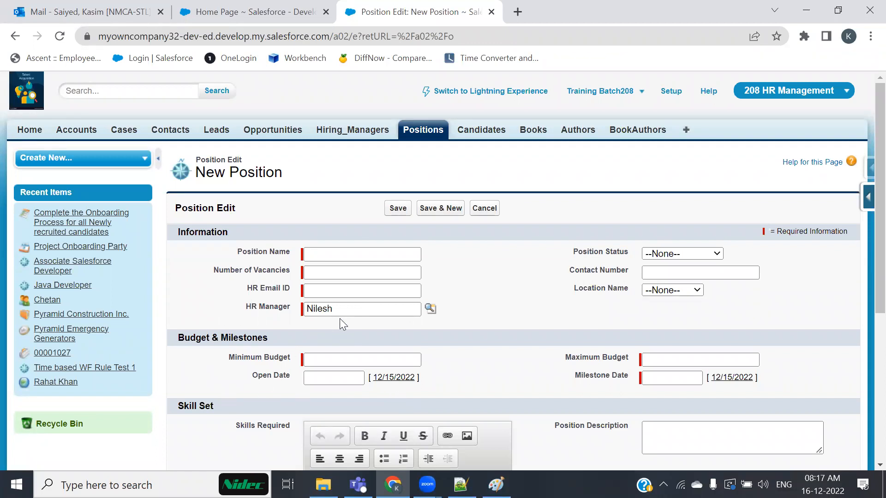
drag(244, 308, 401, 300)
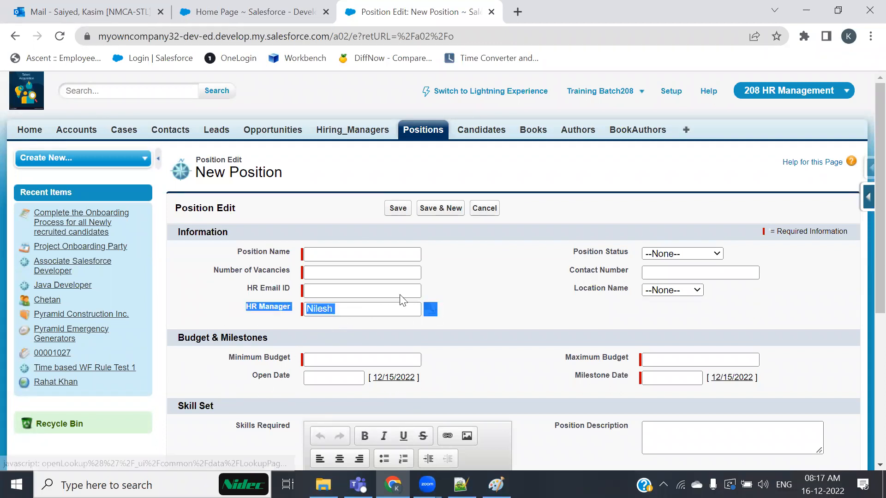
Delete the hiring manager's name from the HR Manager lookup.
click(329, 252)
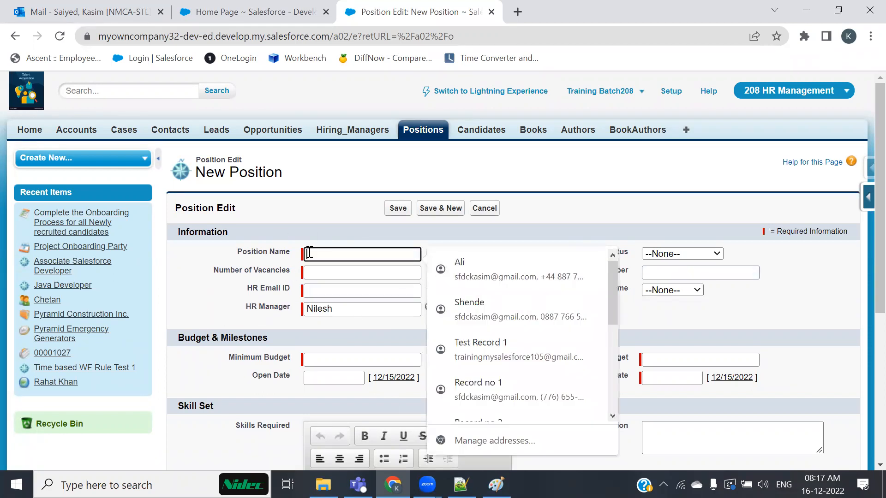
click(257, 316)
drag(339, 309, 299, 308)
key(BackSpace)
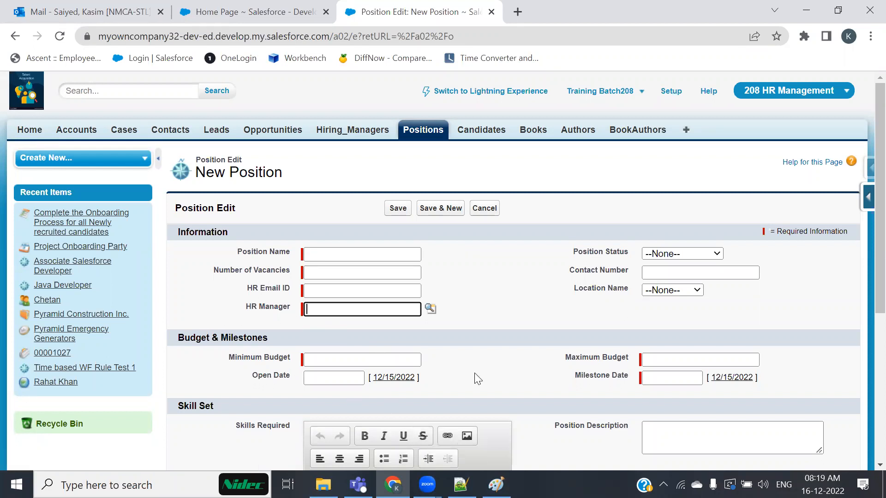
Go to Setup > Build > Create > Workflow & Approvals > Workflow Rules.
click(666, 92)
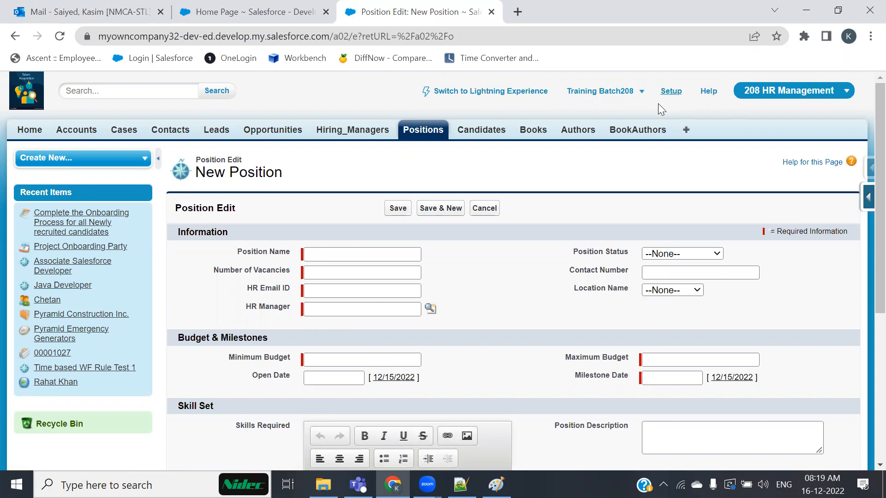
scroll(144, 393, down, 8)
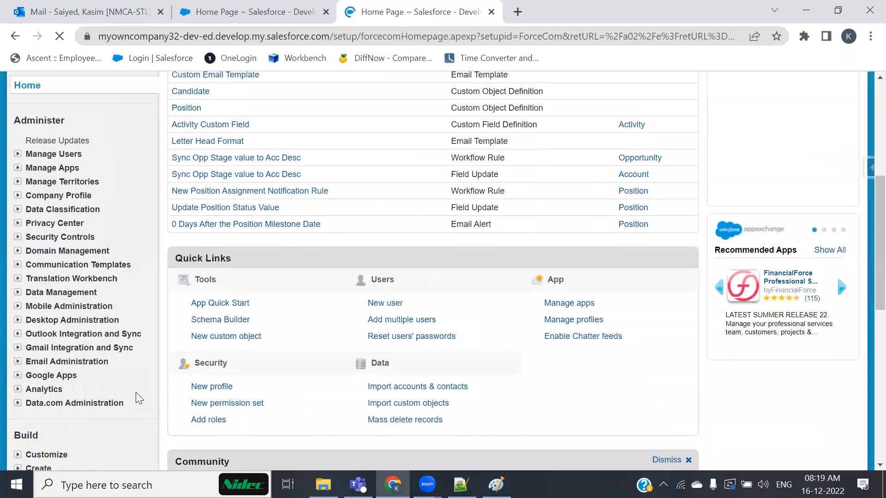
scroll(53, 364, down, 3)
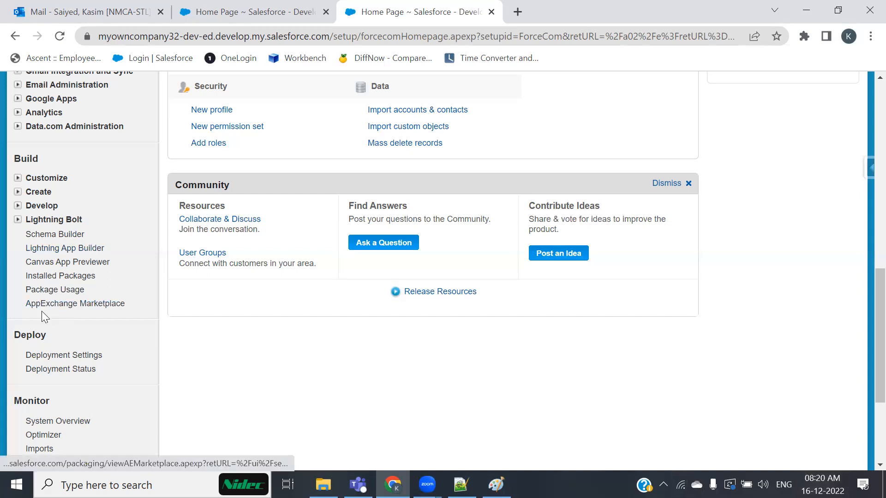
scroll(41, 280, up, 2)
click(18, 261)
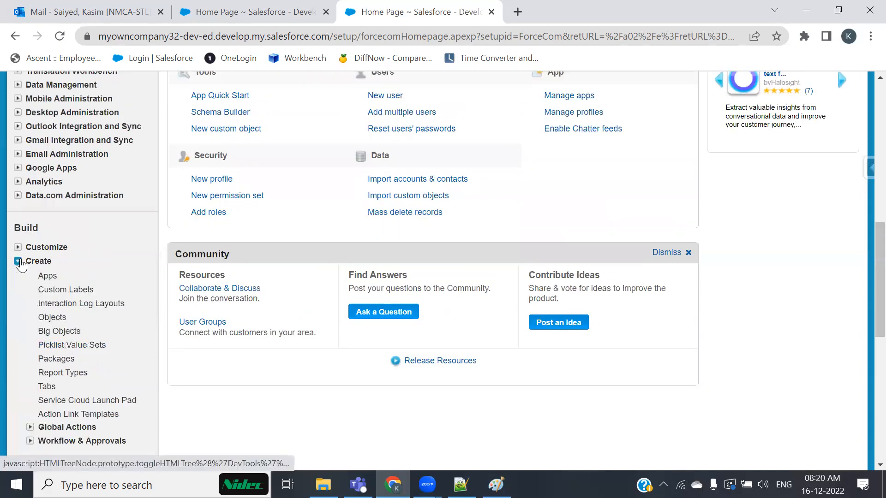
scroll(92, 348, down, 3)
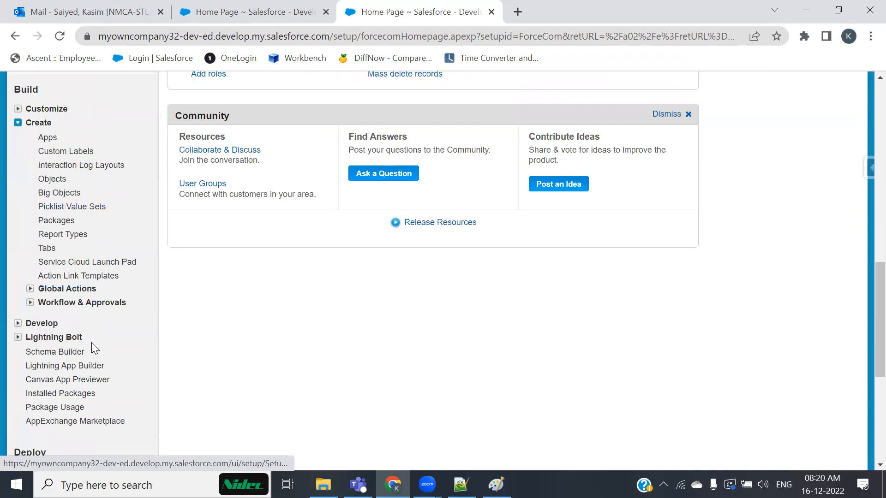
click(30, 303)
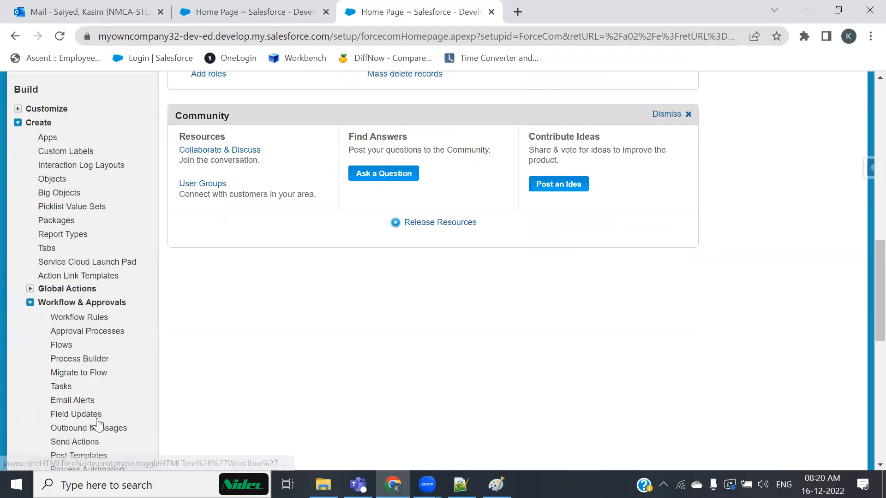
click(91, 323)
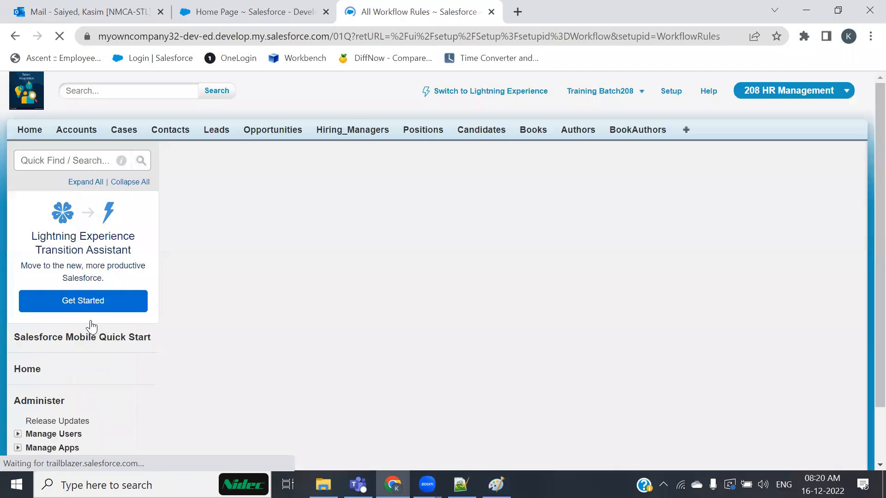
Start a New Rule and choose to continue with workflow rules over Flow Builder.
scroll(179, 397, down, 1)
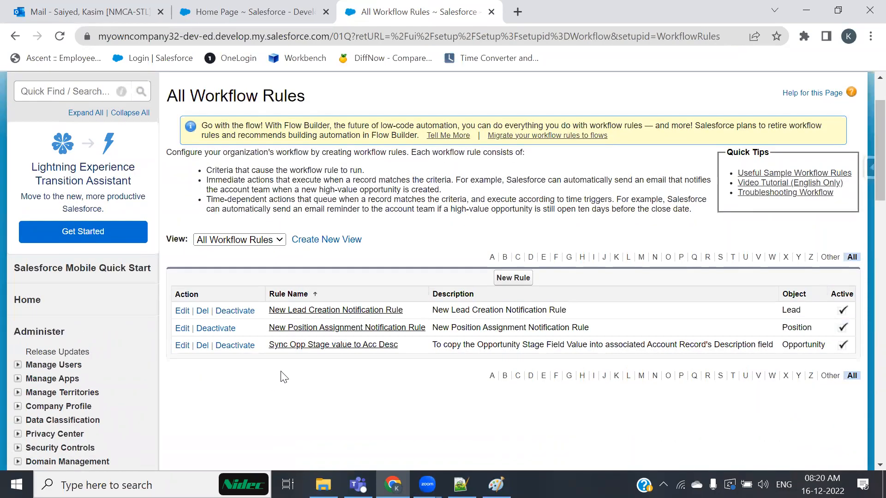
click(506, 278)
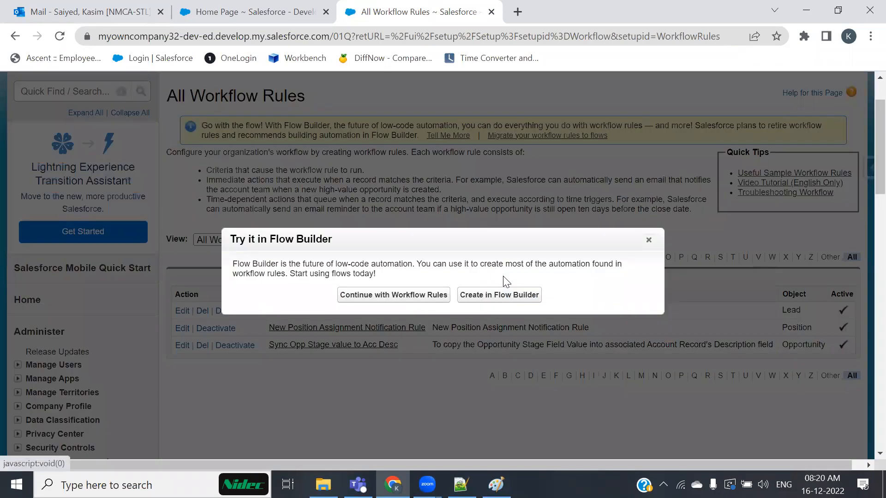
double_click(447, 234)
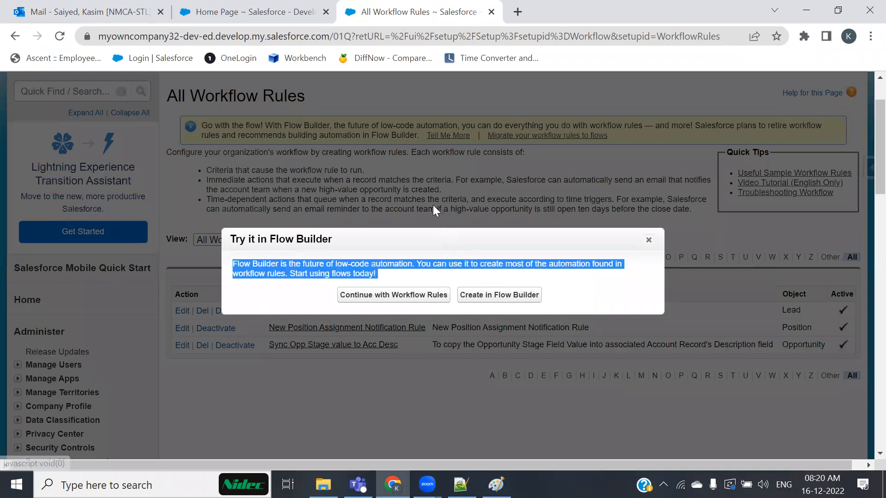
click(384, 305)
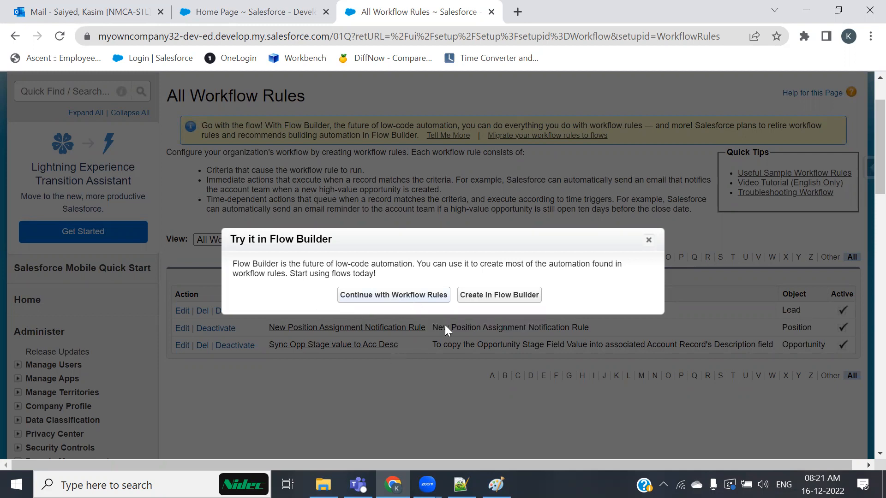
click(418, 301)
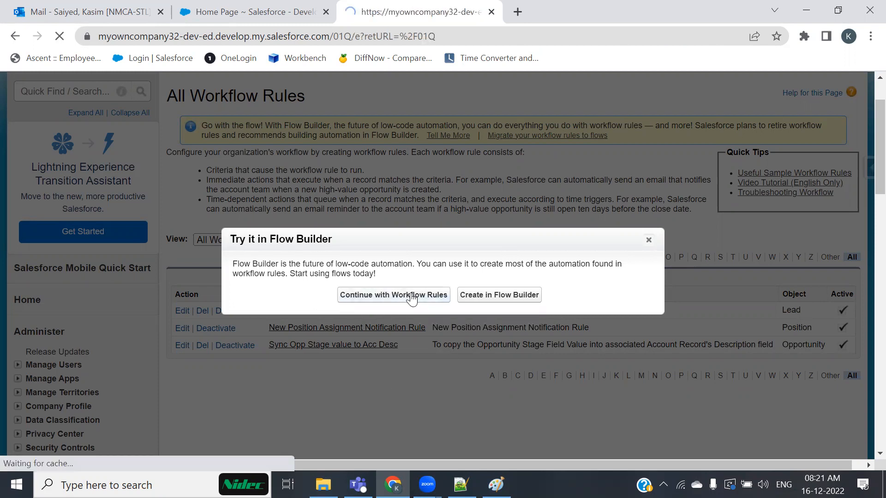
Choose Position as the rule's object and continue to the next step.
click(408, 295)
key(p)
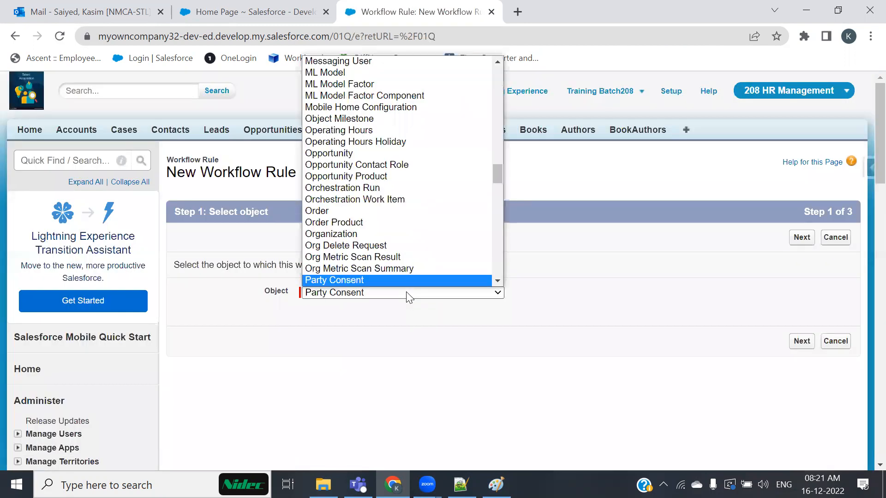
key(r)
key(Up)
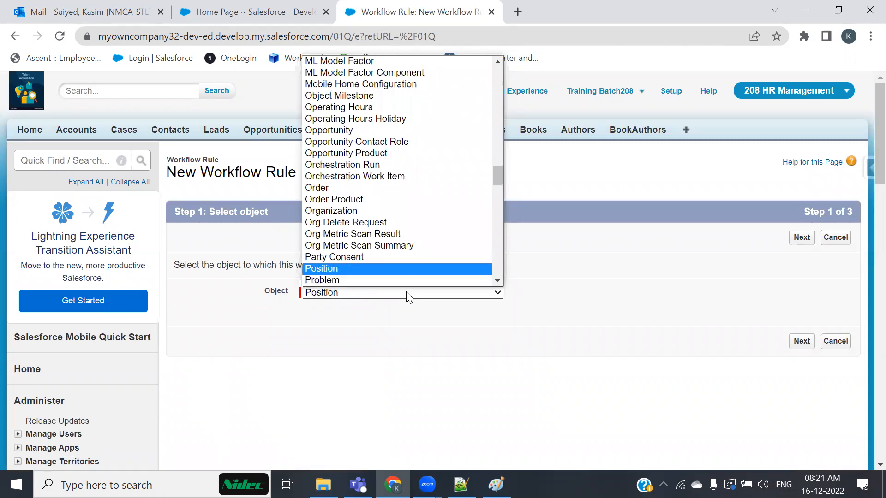
key(Return)
click(801, 342)
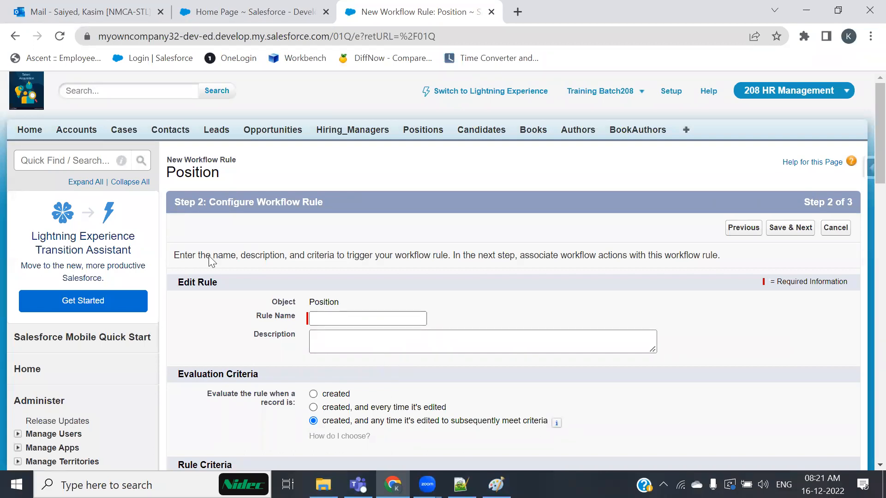
Name the rule 'Assign a New Task to the Current User'.
key(alt+Tab)
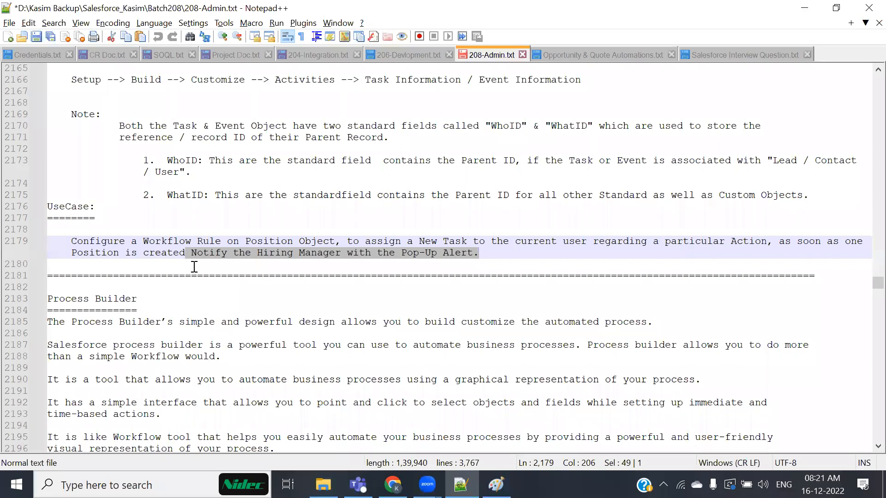
key(alt+Tab)
click(368, 318)
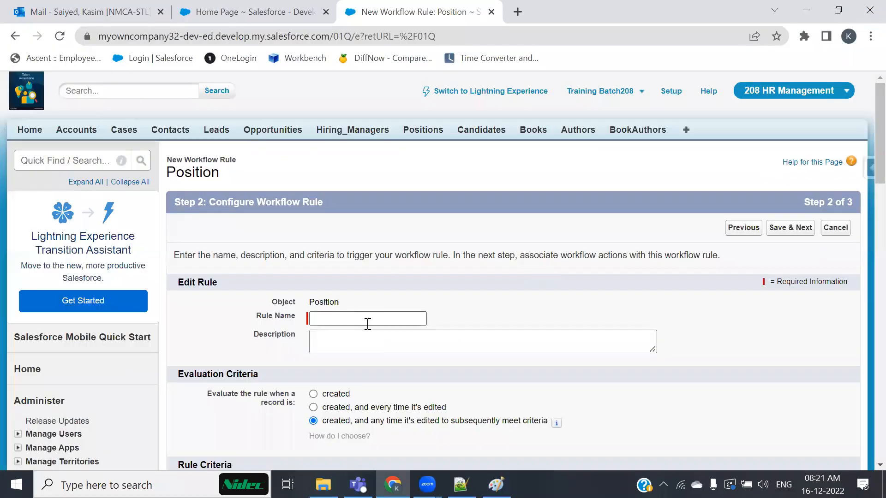
text(Ass)
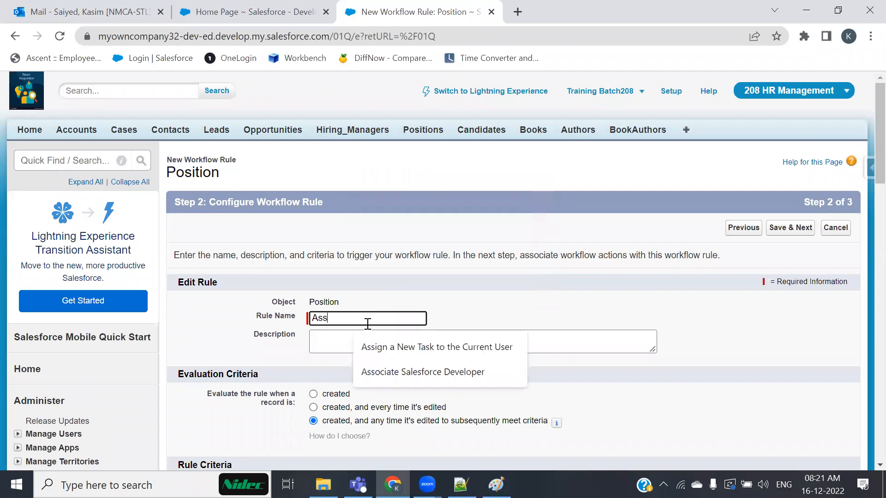
key(Down)
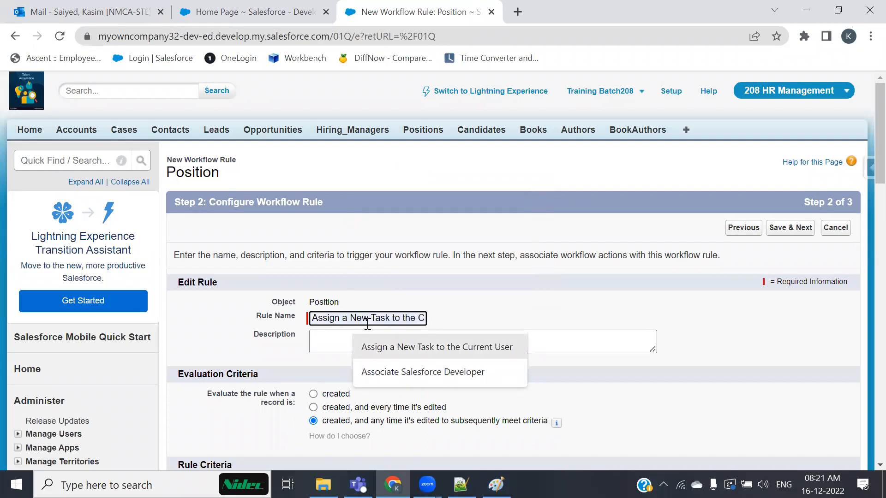
click(382, 347)
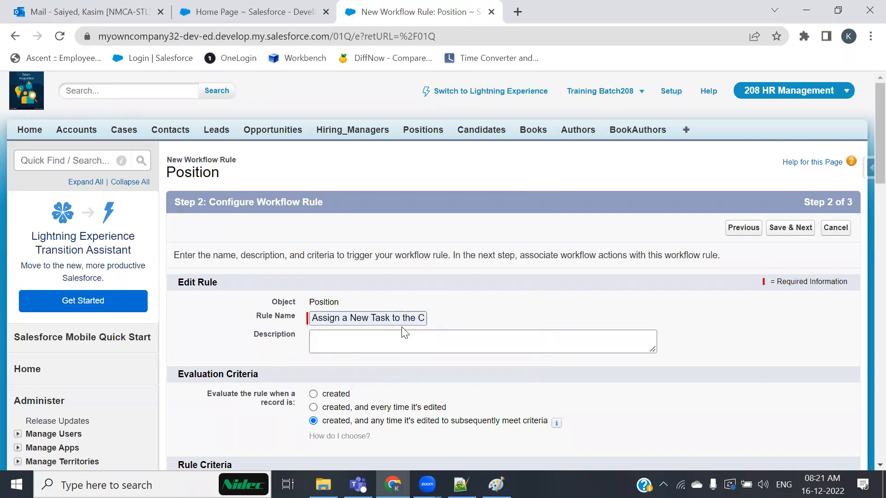
Paste the Notepad++ use-case sentence into Description, capitalizing its first letter.
key(alt+Tab)
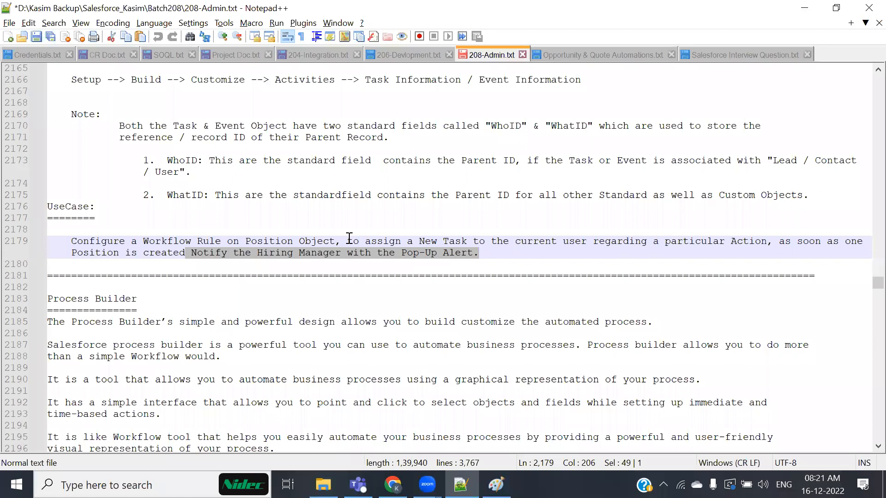
drag(347, 241, 502, 252)
key(ctrl+c)
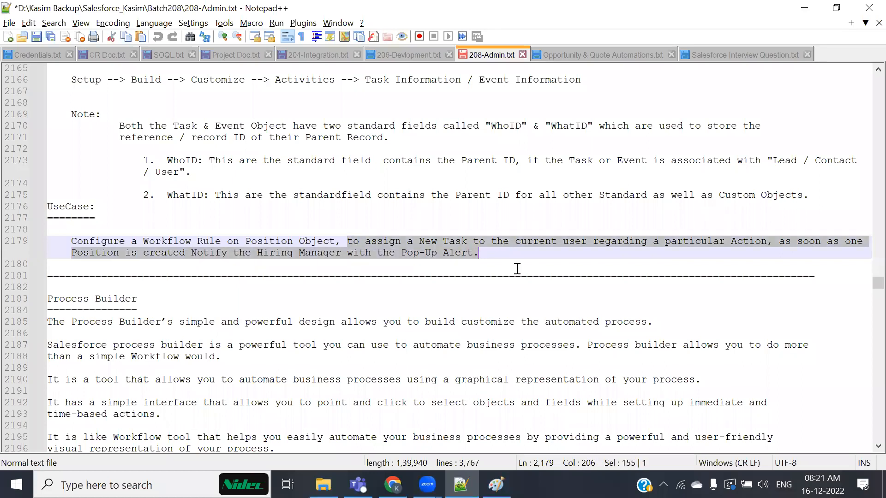
key(alt+Tab)
click(351, 332)
key(ctrl+v)
click(311, 335)
key(Delete)
text(T)
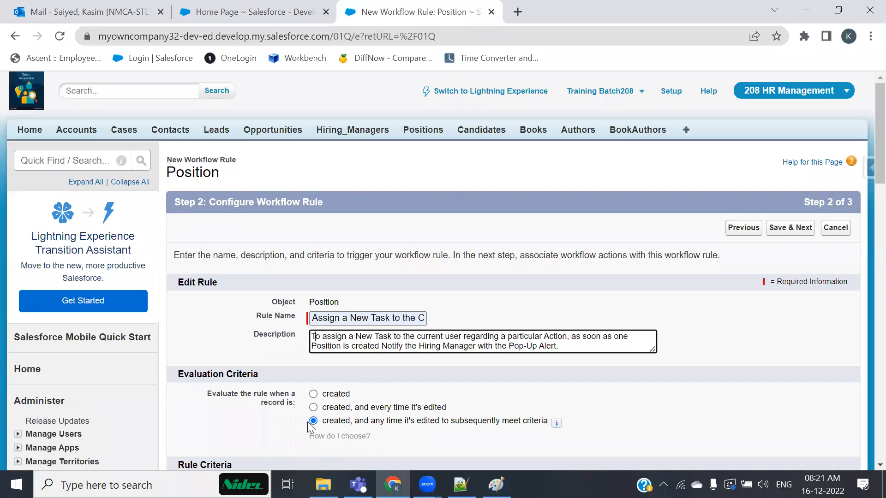
click(360, 318)
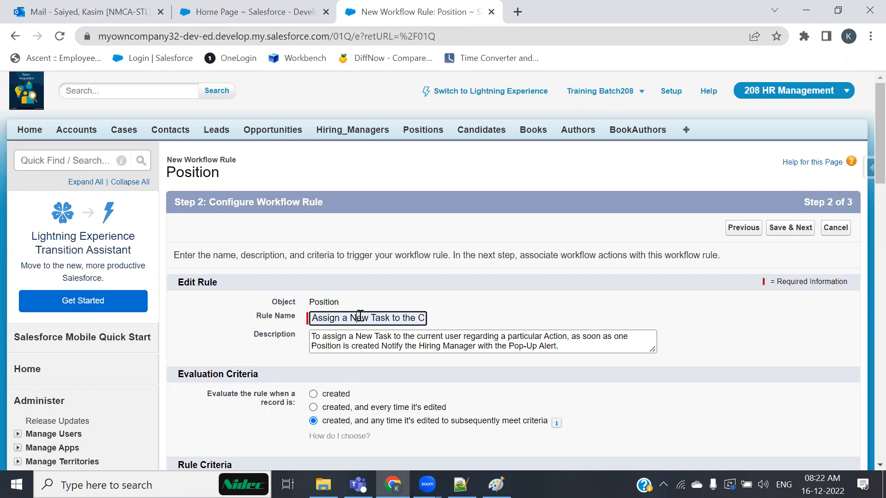
scroll(419, 289, down, 3)
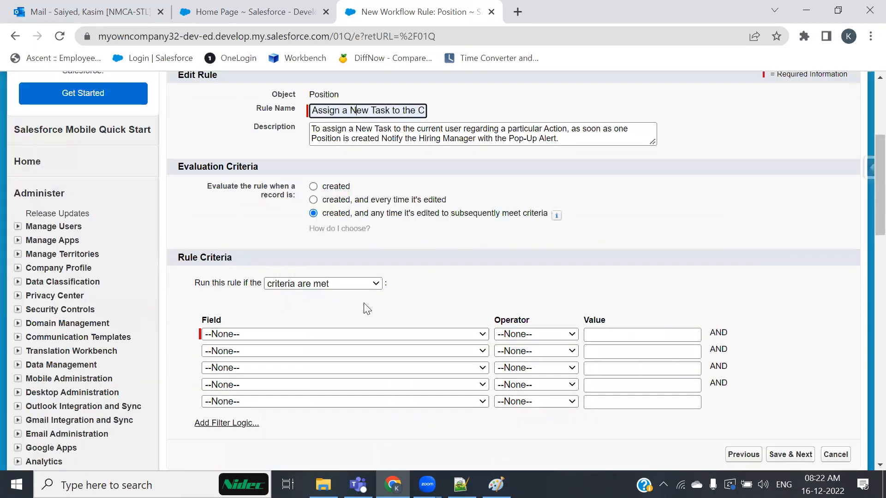
Evaluate the rule only when a record is created, checking the use-case notes.
click(320, 190)
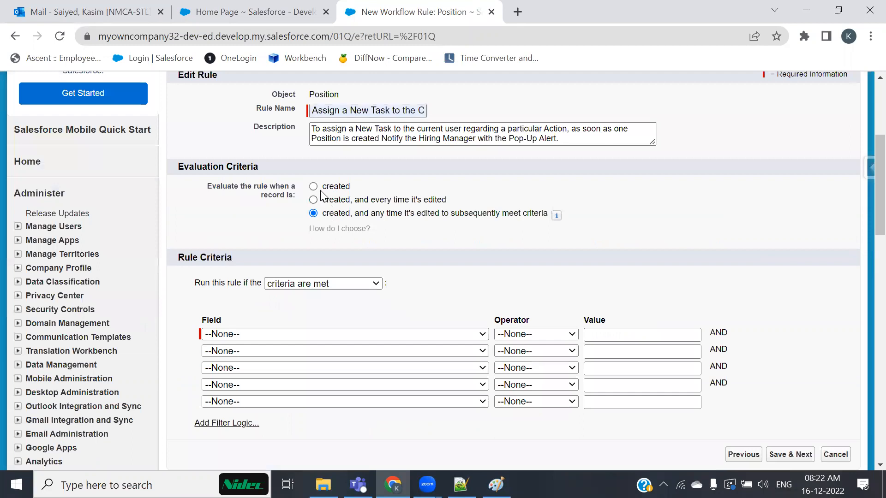
click(315, 187)
key(alt+Tab)
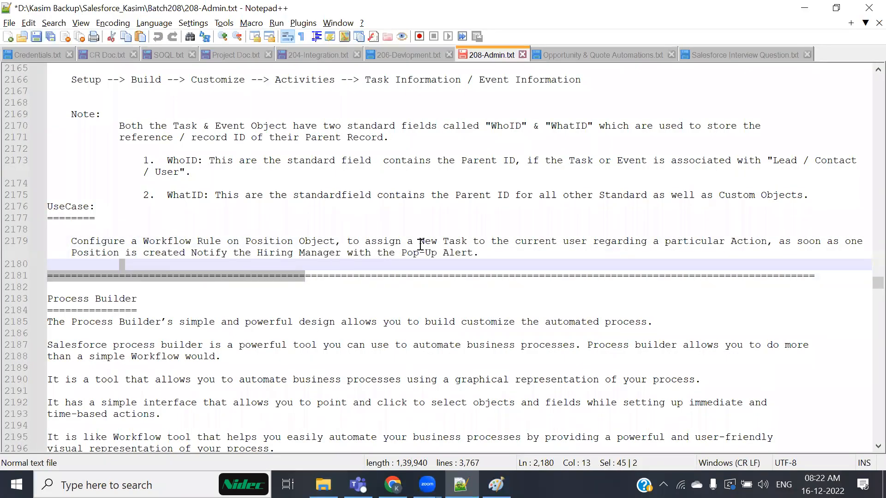
drag(186, 246, 430, 244)
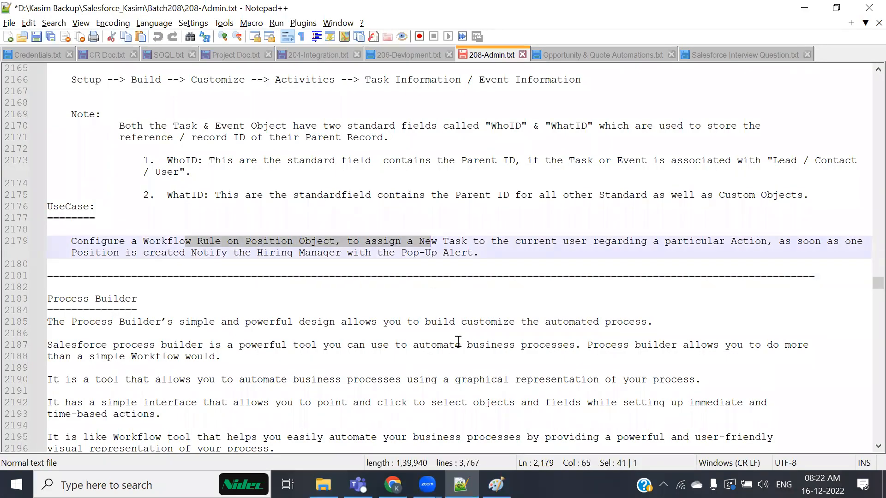
key(alt+Tab)
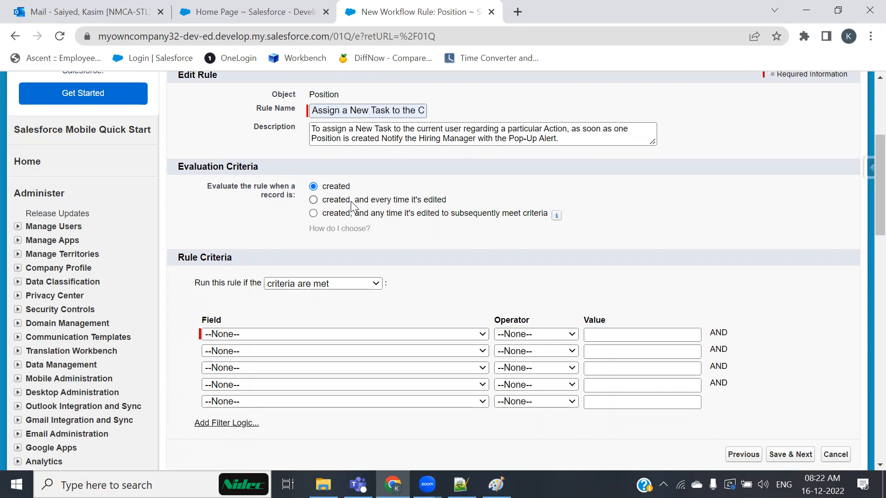
key(alt+Tab)
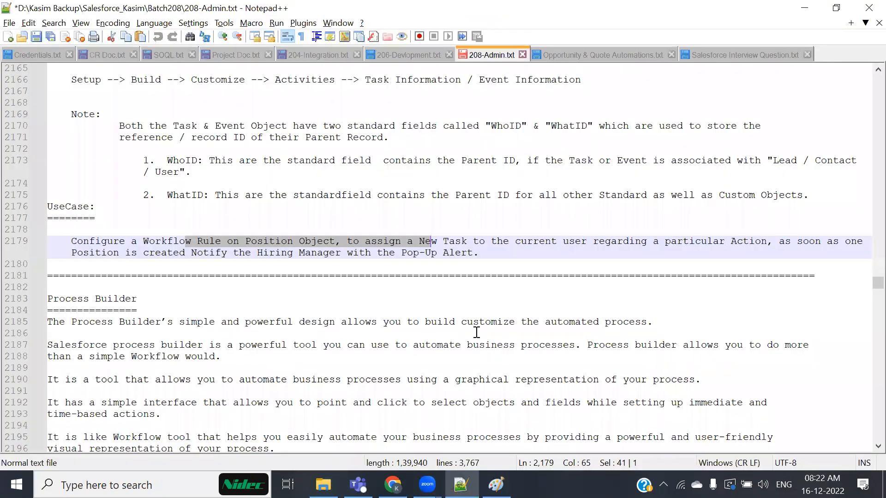
click(517, 264)
drag(494, 256, 245, 242)
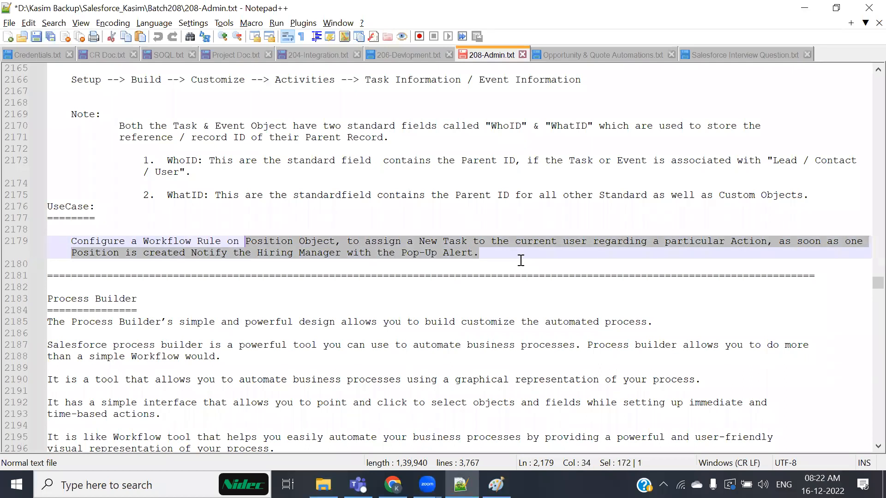
key(alt+Tab)
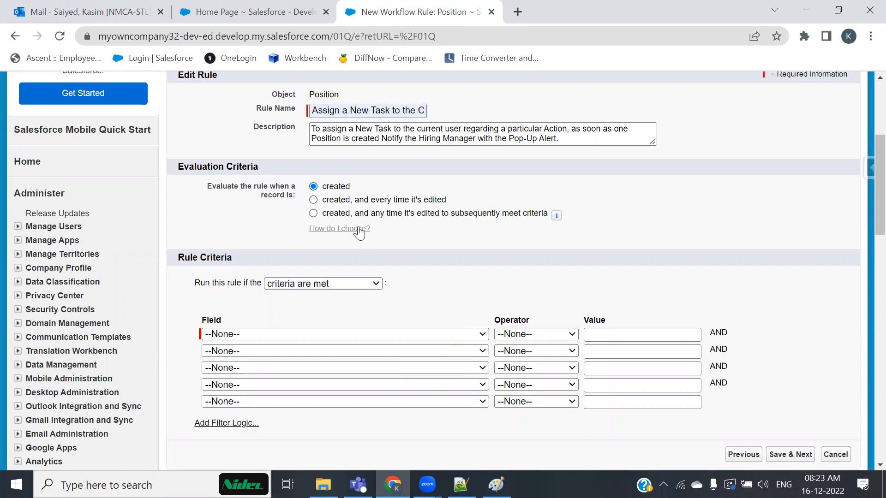
Add the first criterion: Position Status not equal to On Hold.
click(467, 335)
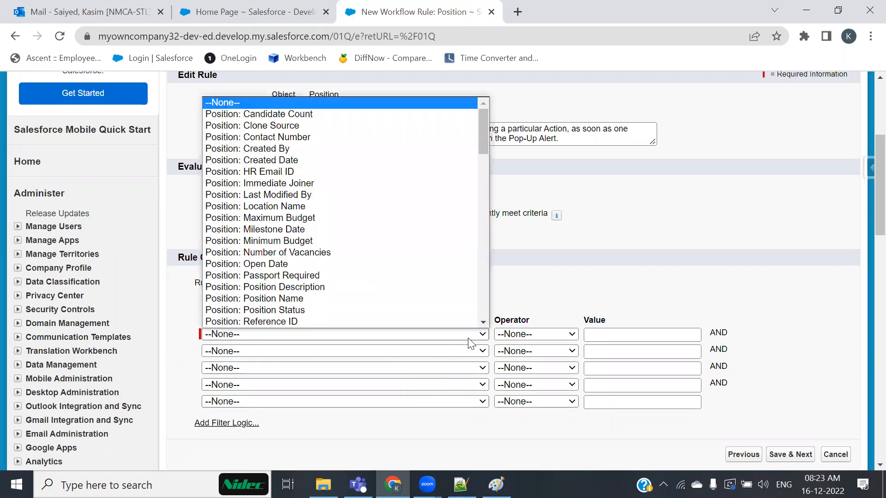
scroll(380, 310, down, 1)
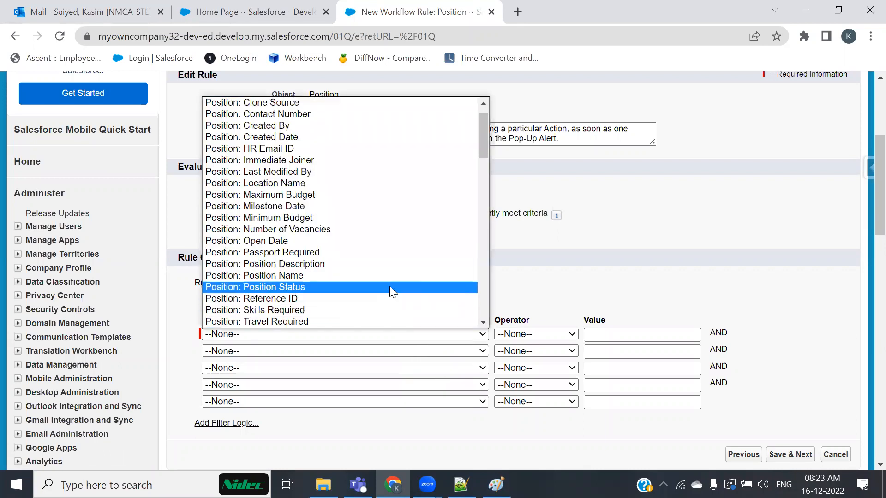
click(390, 286)
click(554, 334)
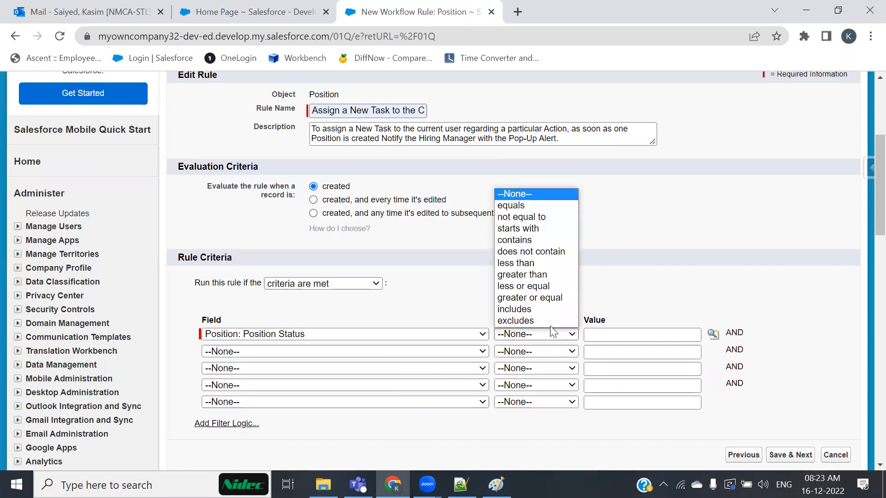
click(535, 216)
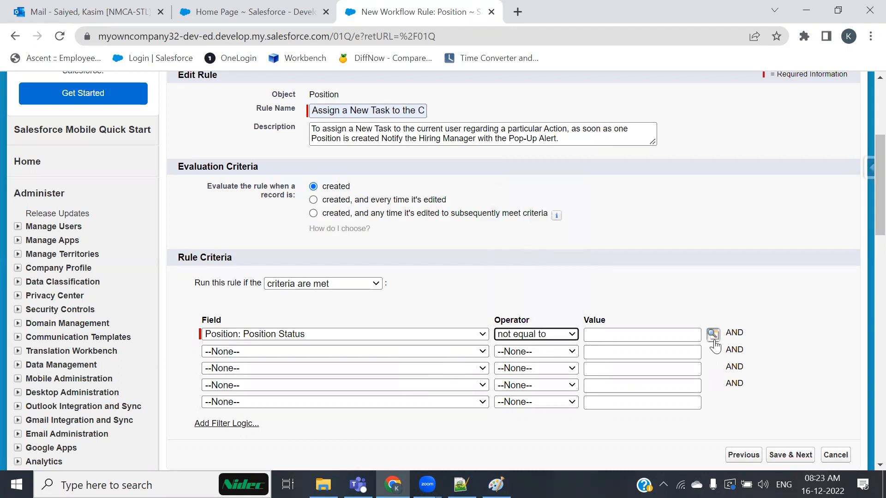
click(713, 333)
click(24, 181)
click(222, 237)
Add the second criterion: Position Status not equal to Recruited.
scroll(438, 258, down, 1)
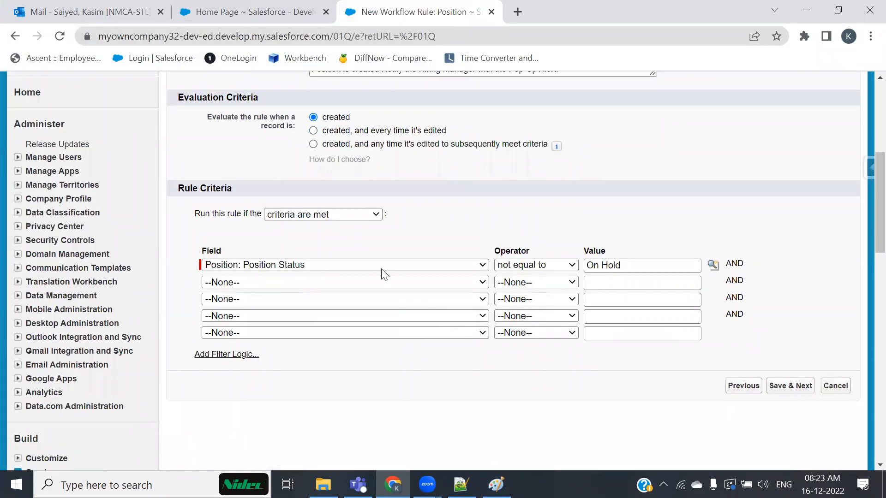
click(392, 283)
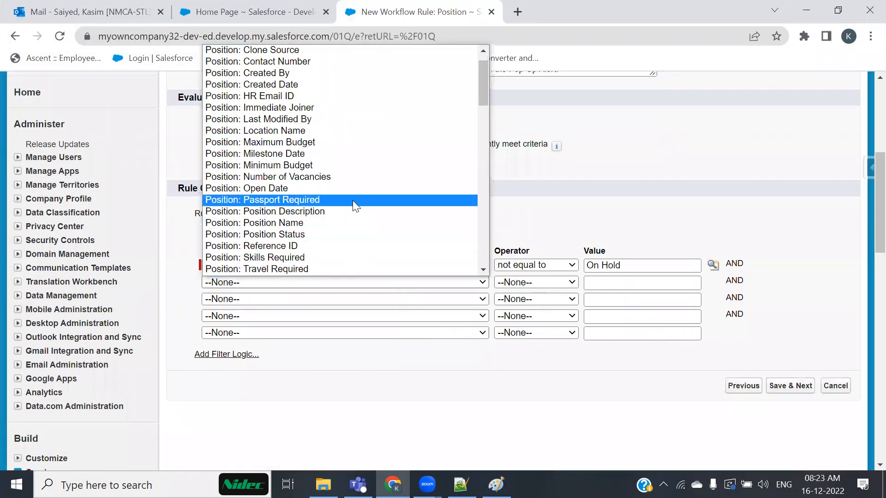
click(347, 235)
click(557, 285)
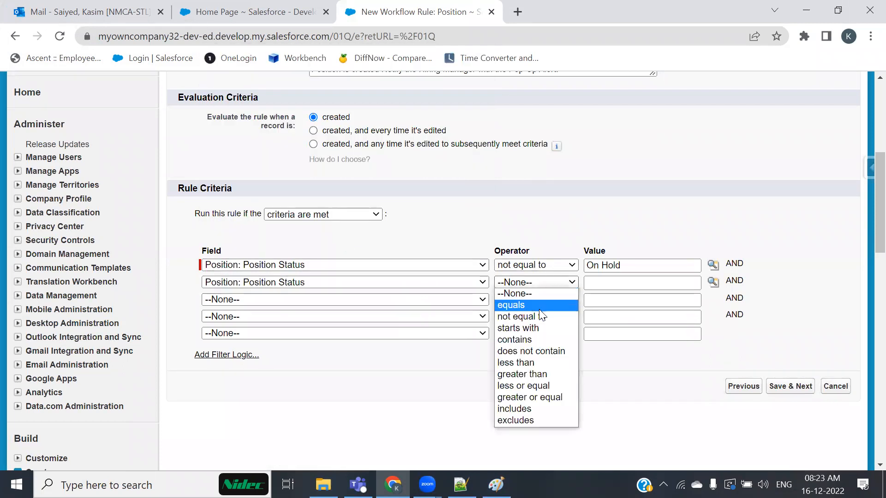
click(538, 316)
click(712, 282)
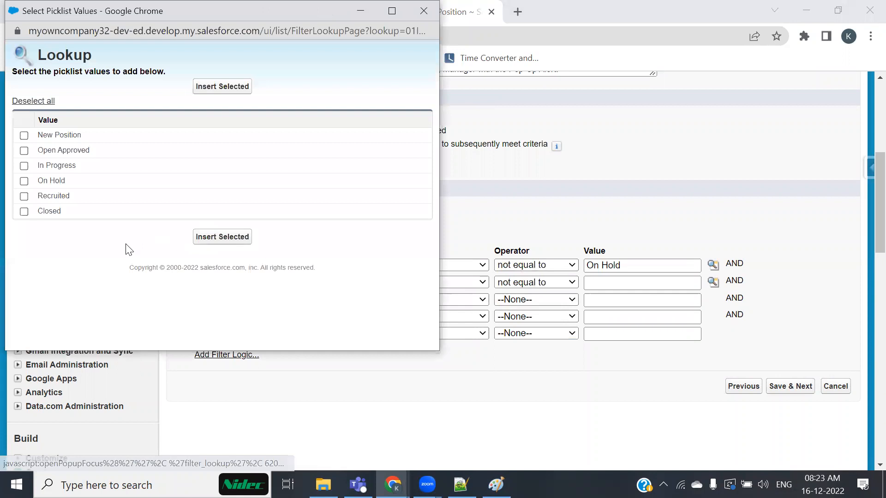
click(24, 196)
click(222, 236)
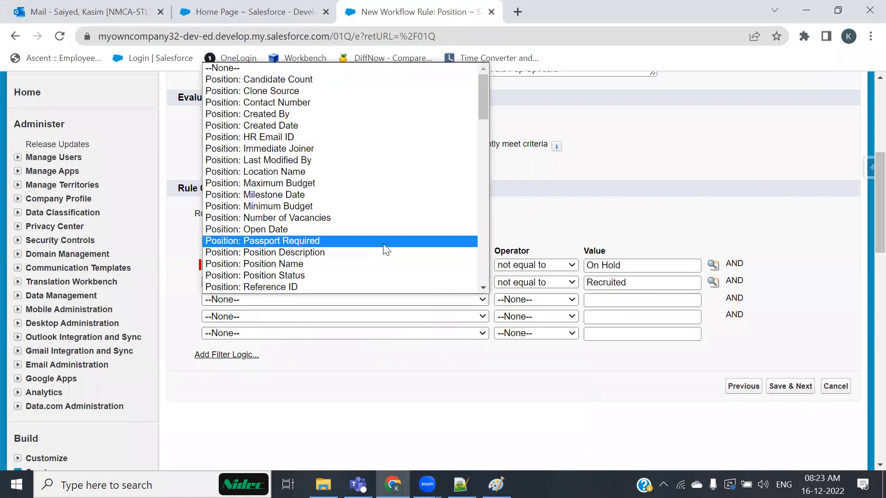
Add the third criterion: Position Status not equal to Closed.
click(355, 274)
click(572, 300)
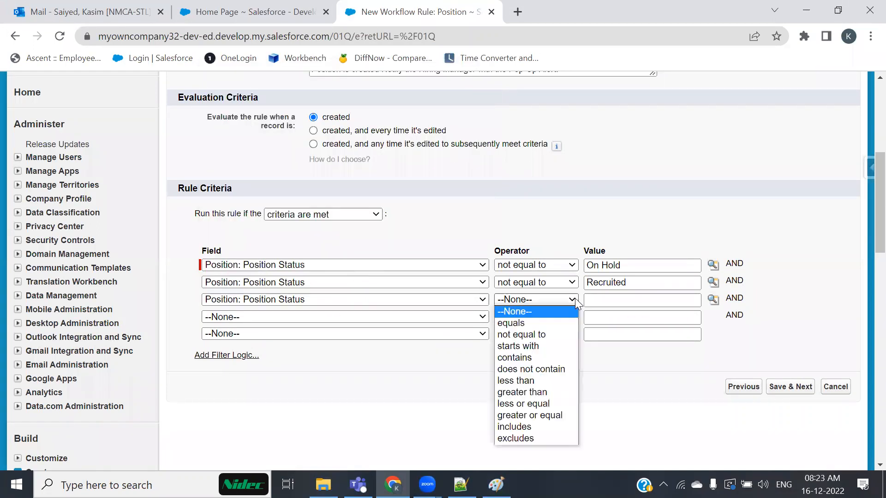
click(549, 331)
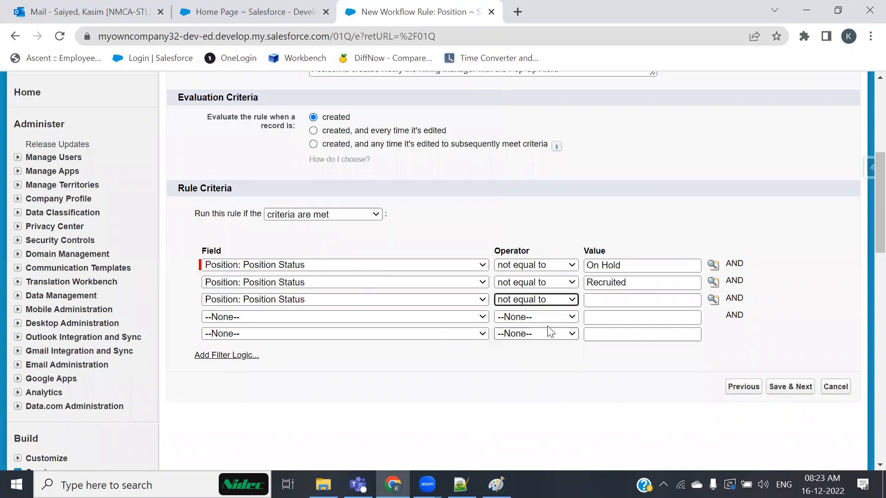
click(713, 300)
click(24, 212)
click(222, 237)
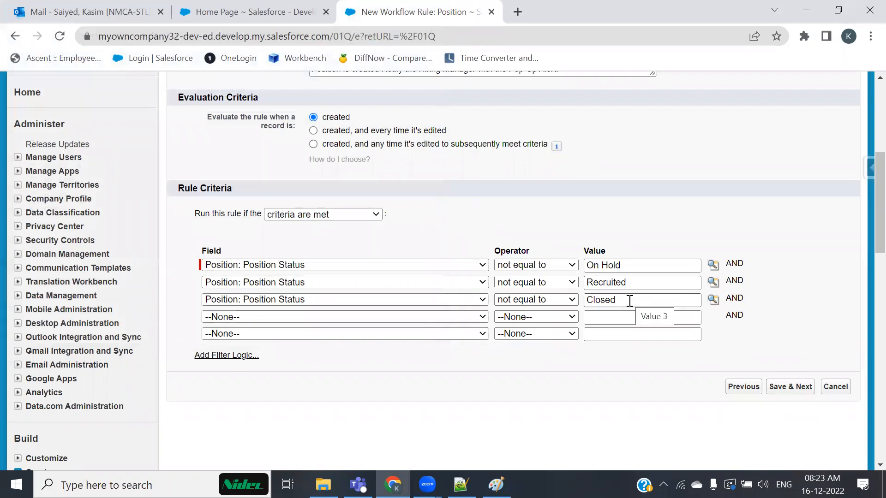
scroll(422, 353, down, 3)
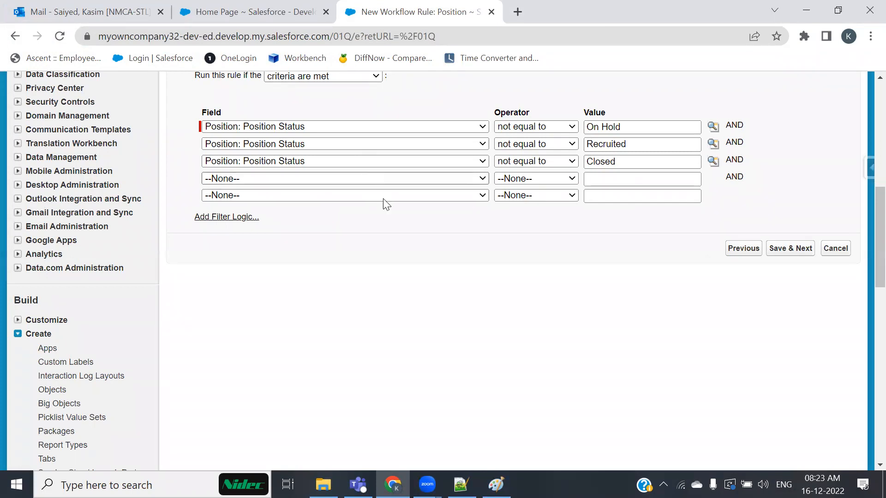
scroll(307, 229, up, 1)
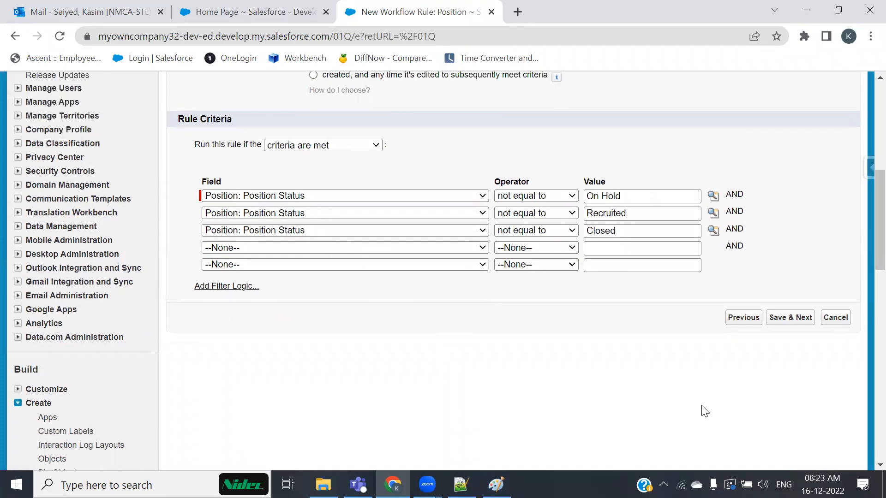
Save the three Position Status criteria and choose New Task as an immediate workflow action.
click(802, 321)
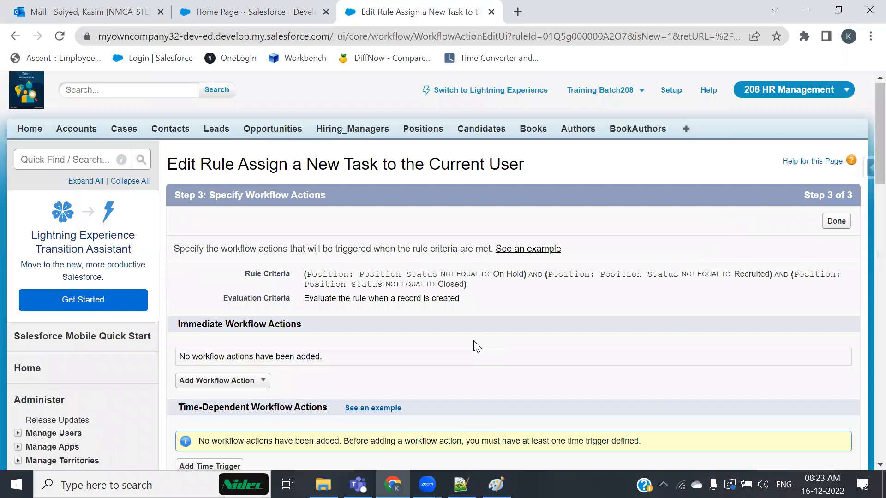
scroll(460, 352, down, 4)
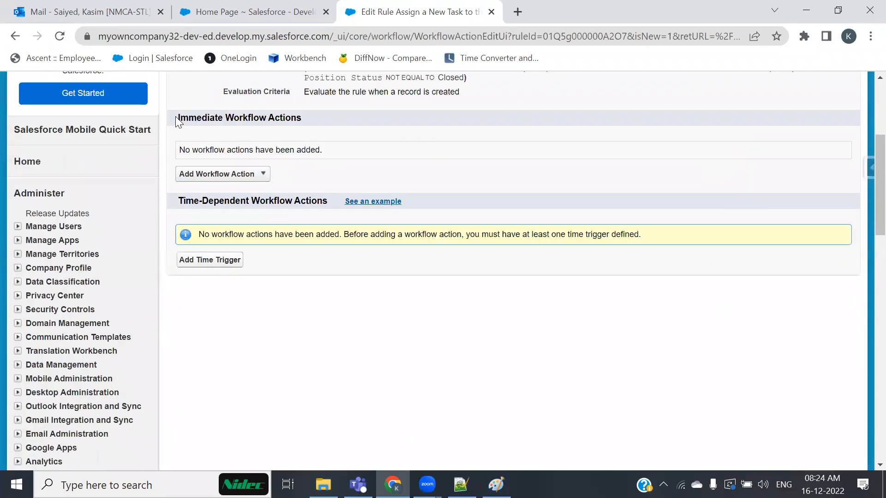
drag(177, 121, 274, 119)
click(263, 177)
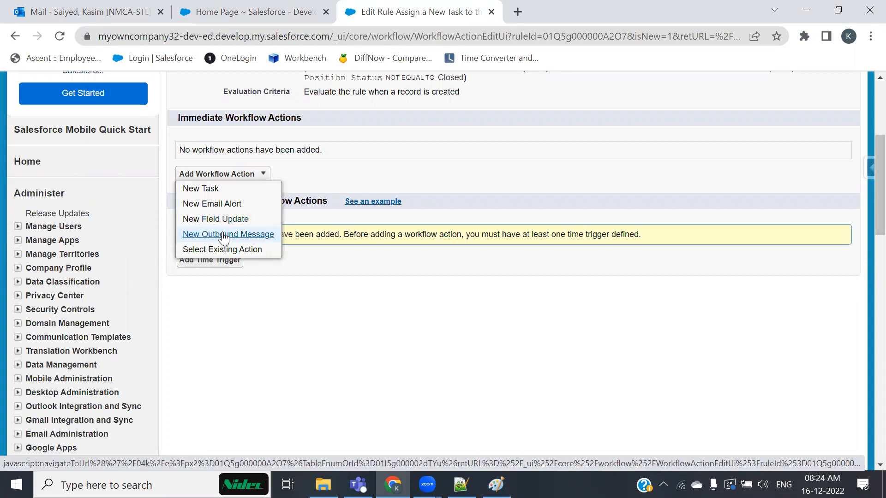
click(199, 190)
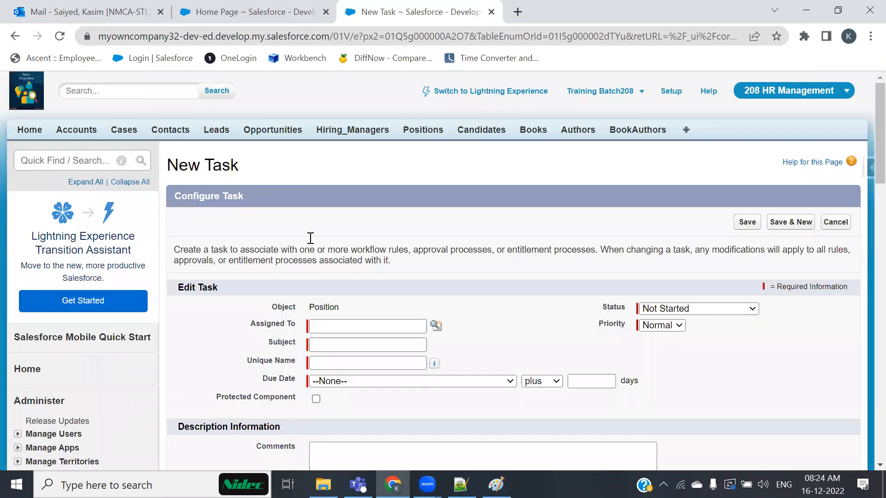
scroll(356, 267, down, 3)
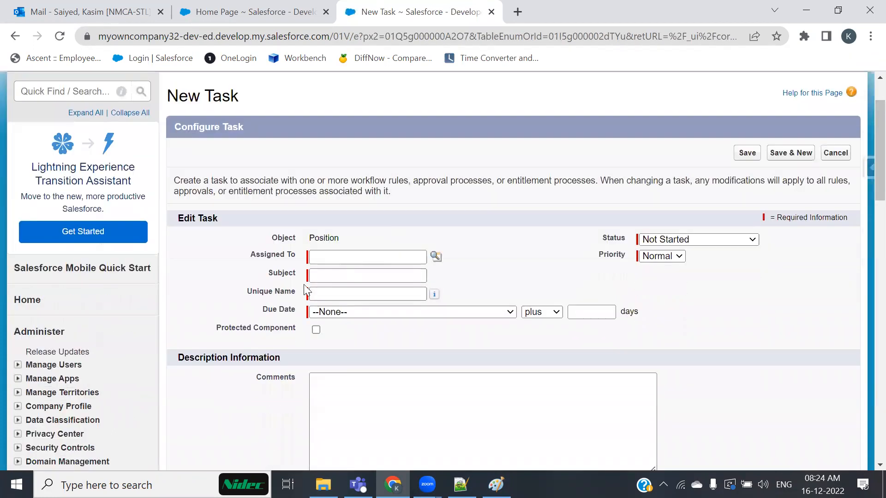
scroll(342, 300, up, 1)
scroll(344, 291, up, 2)
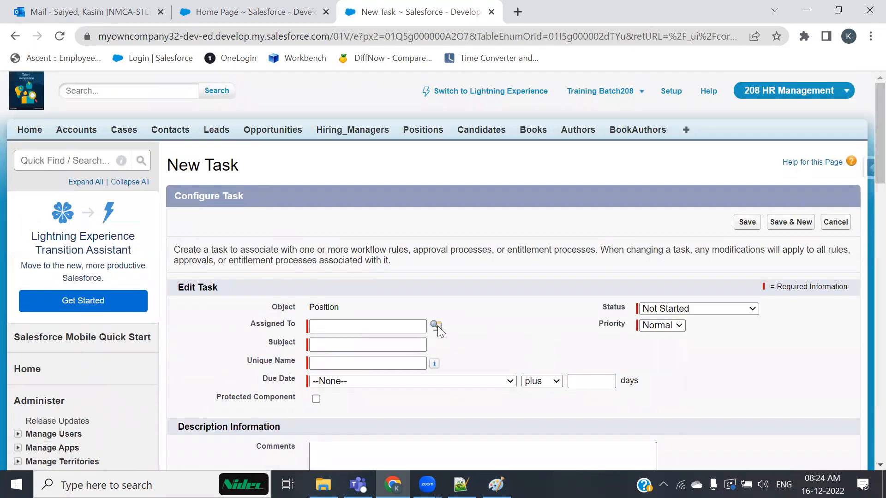
click(260, 12)
scroll(111, 248, up, 3)
scroll(113, 239, up, 7)
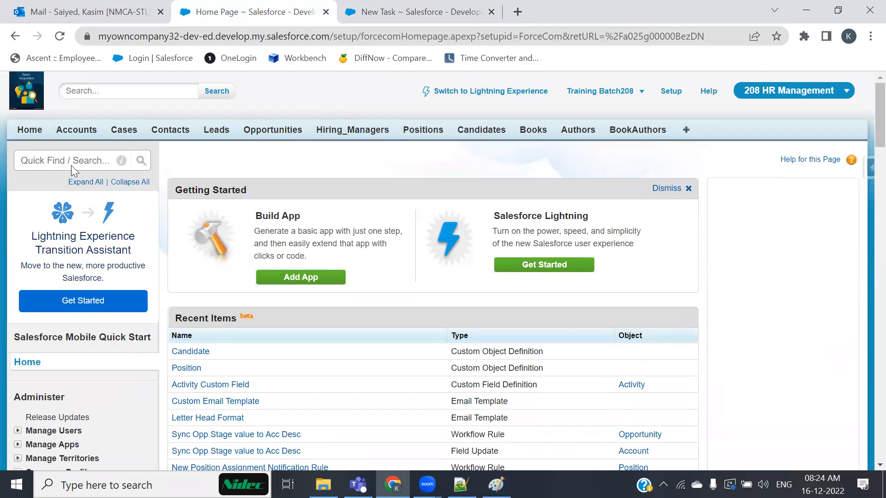
click(30, 129)
scroll(211, 319, down, 3)
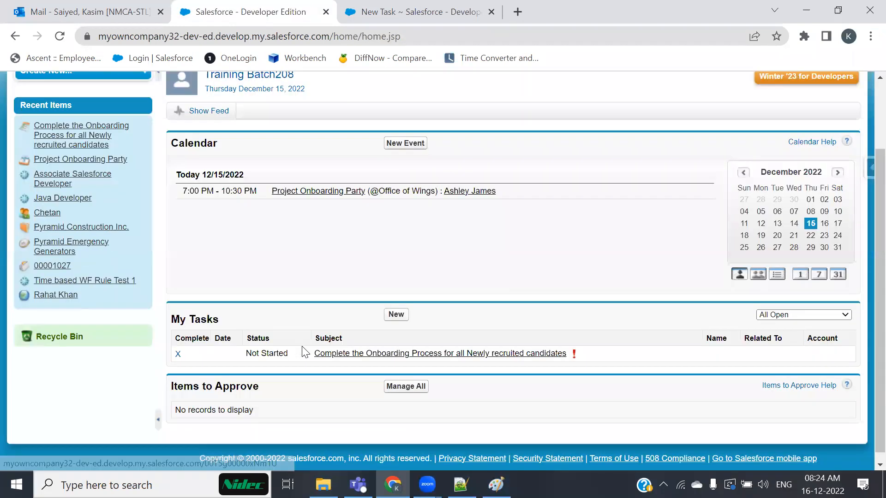
click(395, 307)
scroll(392, 318, down, 3)
scroll(393, 318, up, 3)
scroll(393, 318, down, 5)
scroll(394, 314, up, 5)
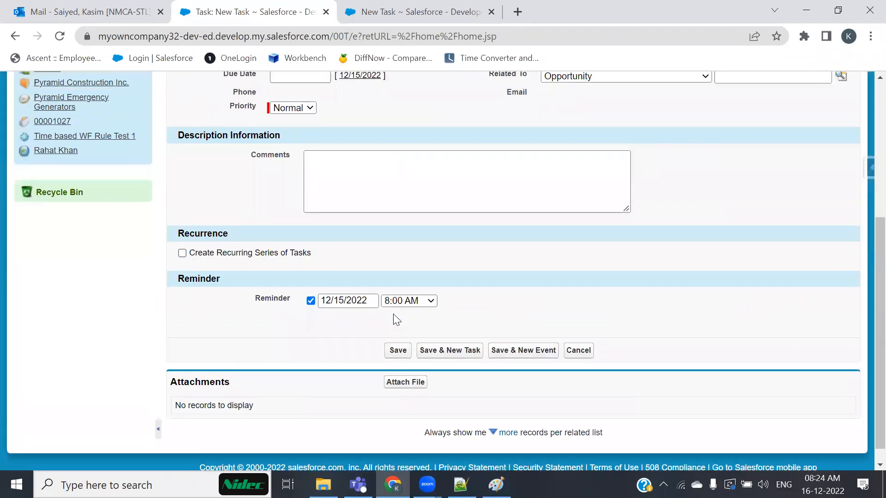
click(411, 14)
scroll(407, 318, down, 4)
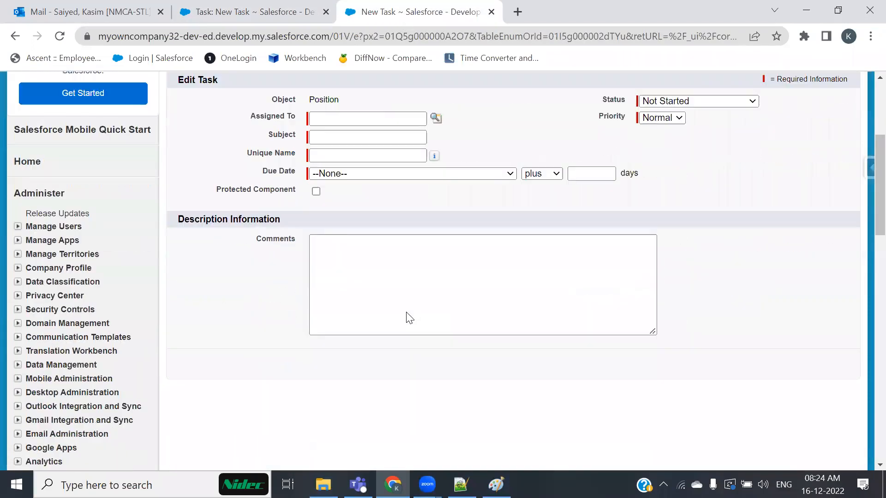
scroll(402, 310, up, 2)
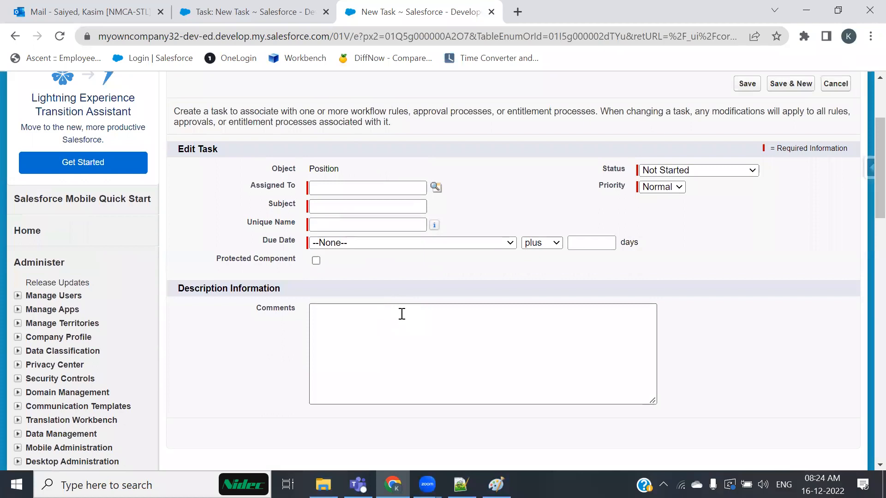
click(275, 15)
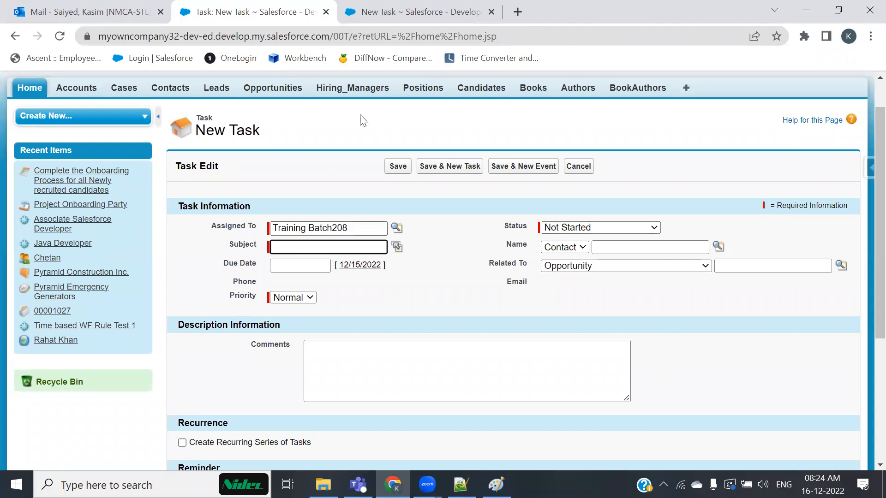
click(376, 4)
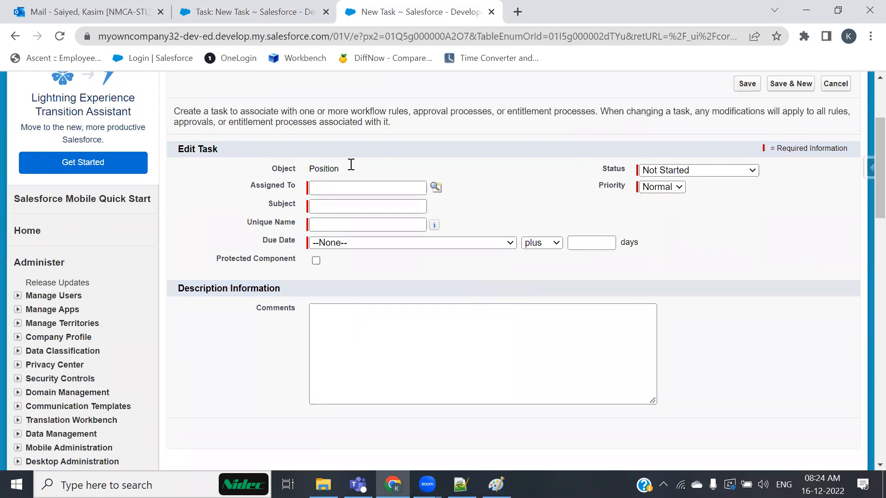
click(203, 10)
click(30, 87)
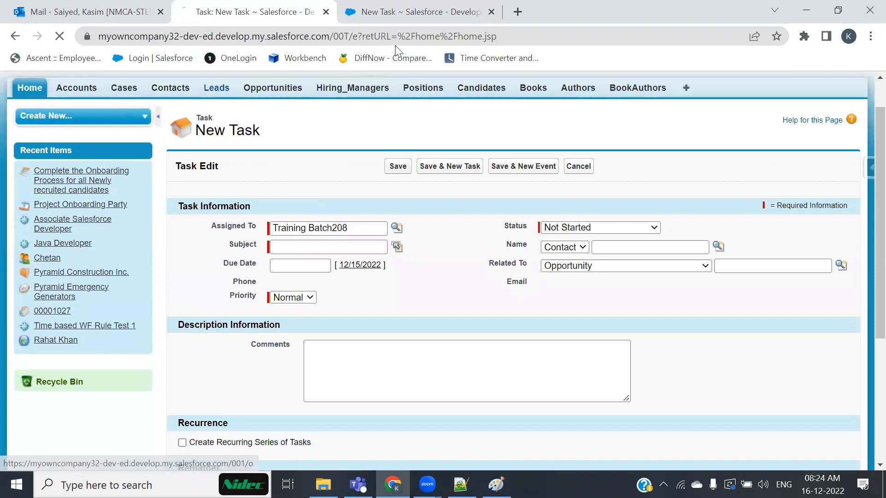
click(406, 11)
key(ctrl+shift+Tab)
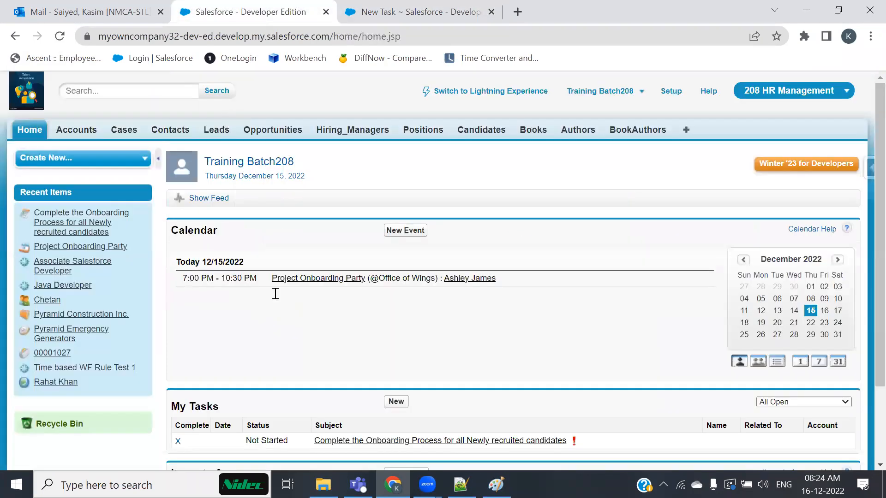
scroll(346, 316, down, 2)
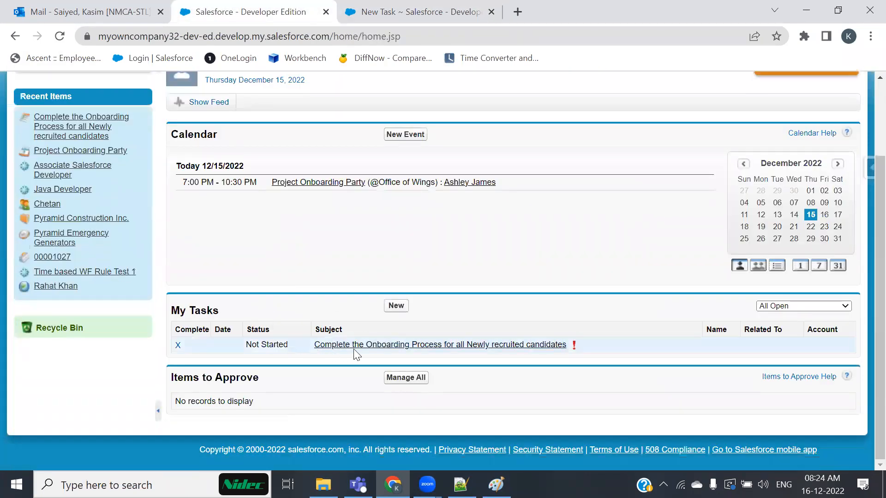
Assign the task to the current training user from the Assigned To lookup, then bring up Notepad++.
click(429, 13)
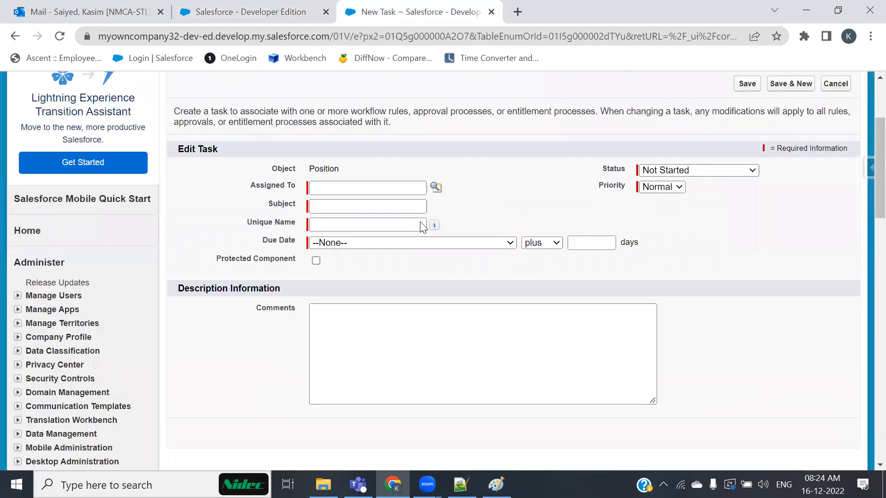
click(352, 183)
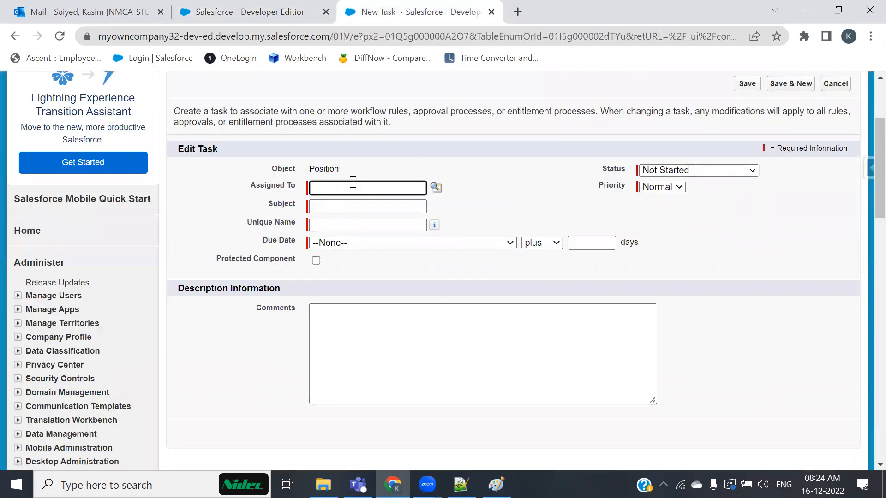
click(436, 187)
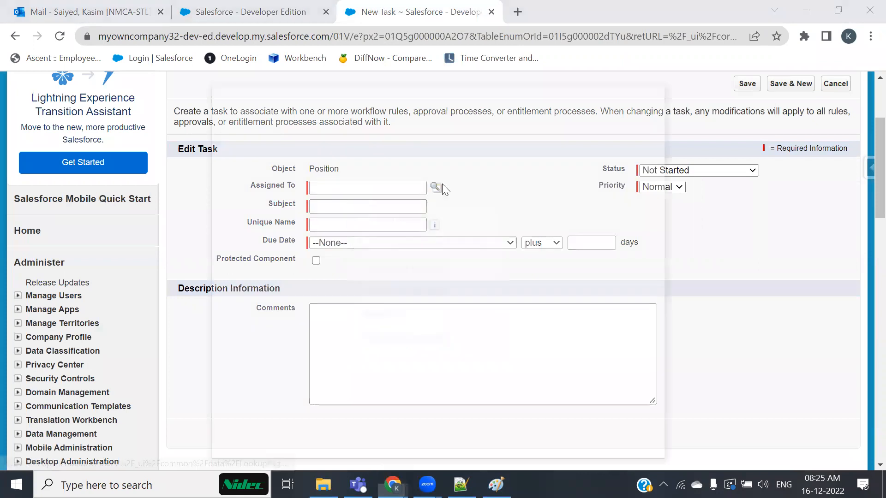
drag(430, 91, 445, 78)
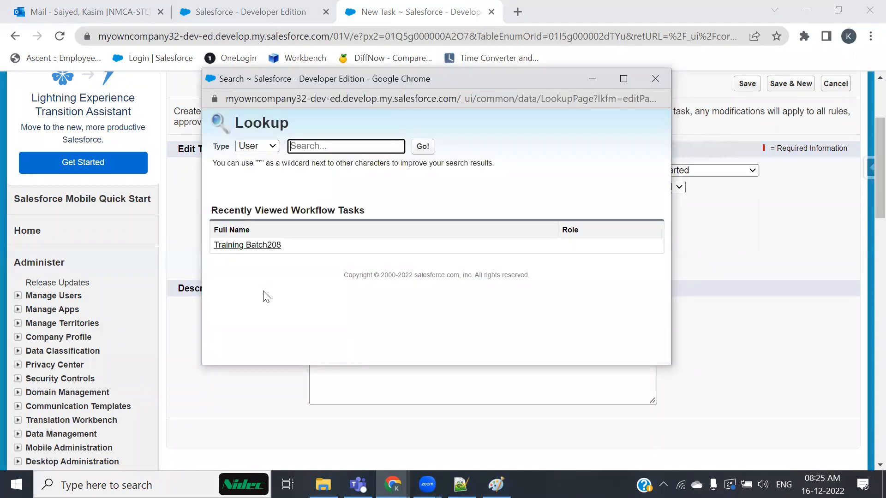
click(249, 246)
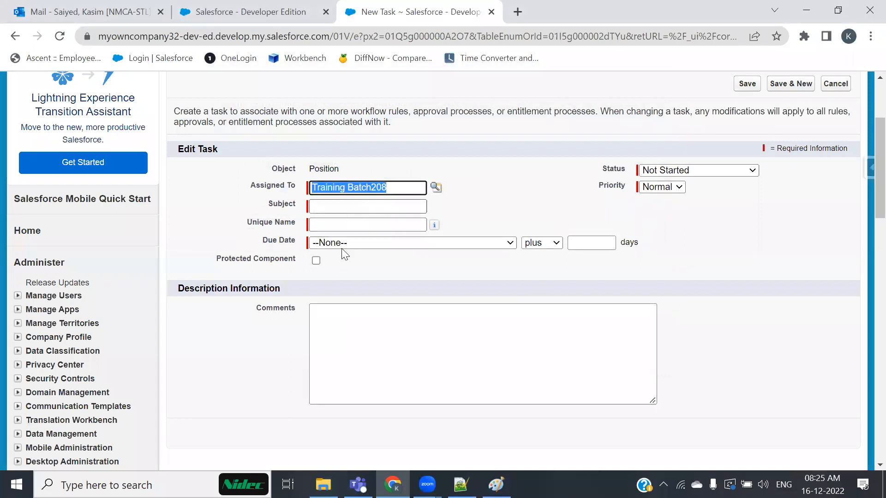
key(alt+Tab)
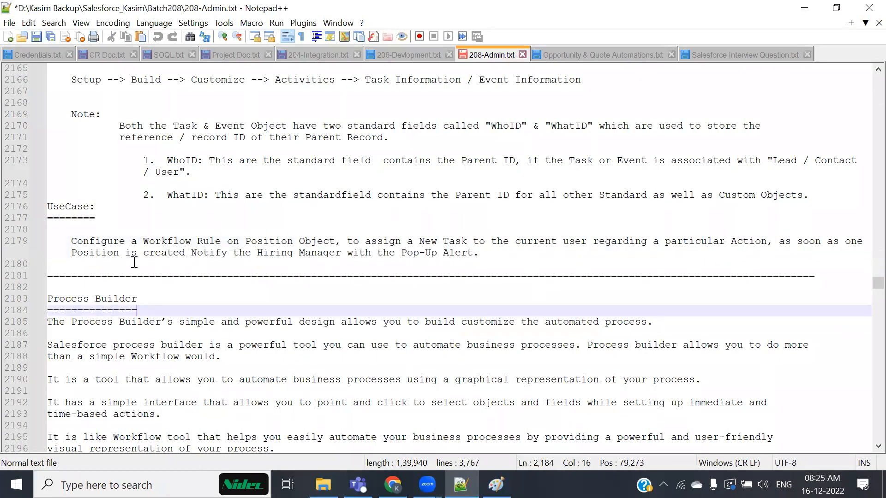
Highlight the position-created use-case text in the notes, then go back to the task's Subject field.
drag(76, 254, 209, 253)
key(alt+Tab)
click(326, 203)
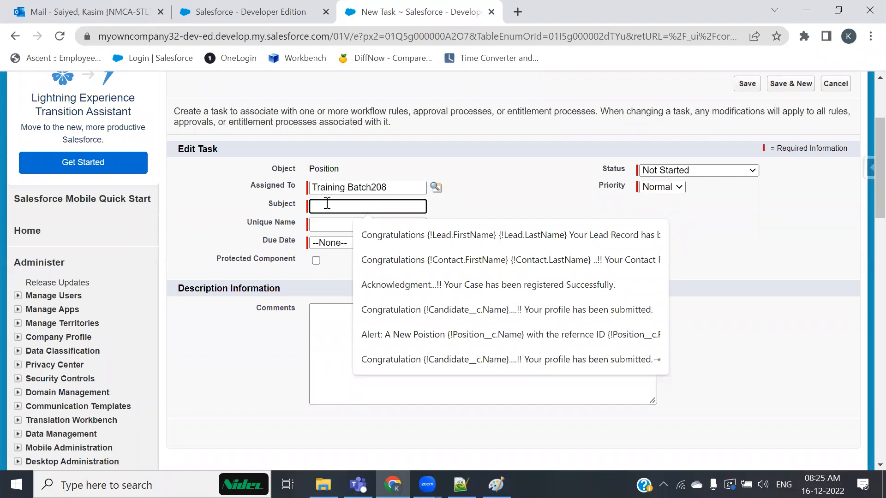
Enter the task subject 'Alert !!! One New Position if allotted to you..'.
text(Aler)
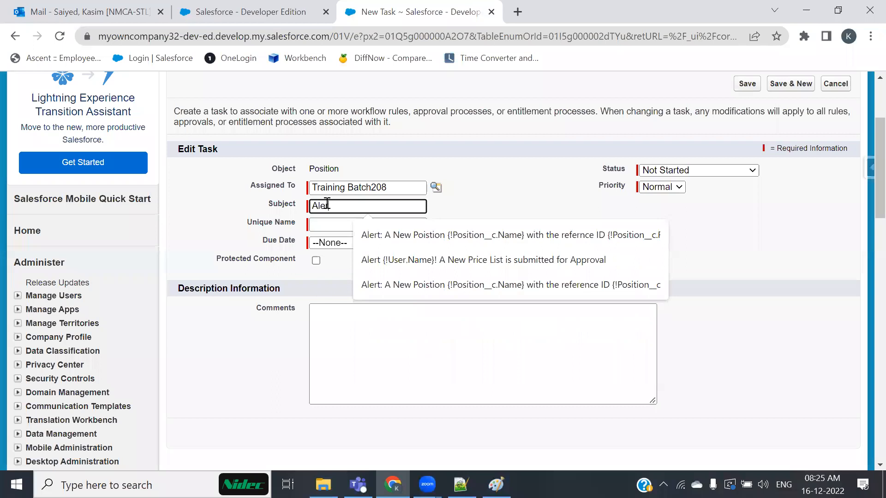
text(t !!!)
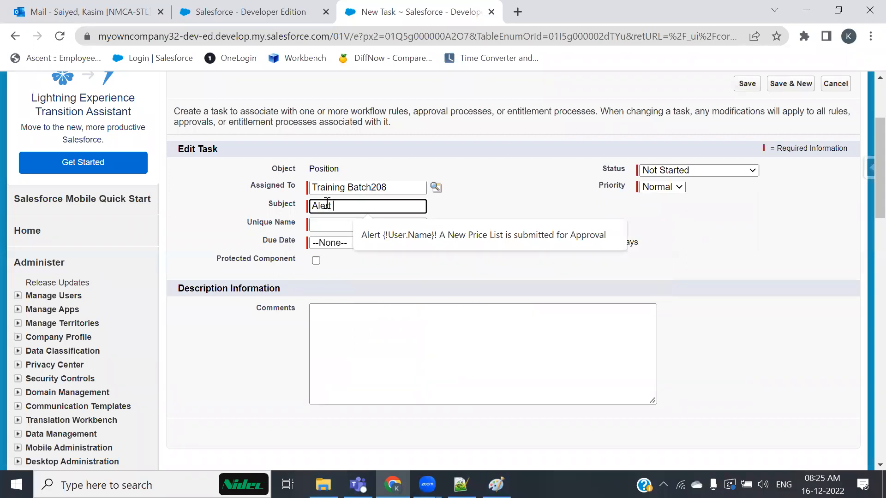
text( One New Pois)
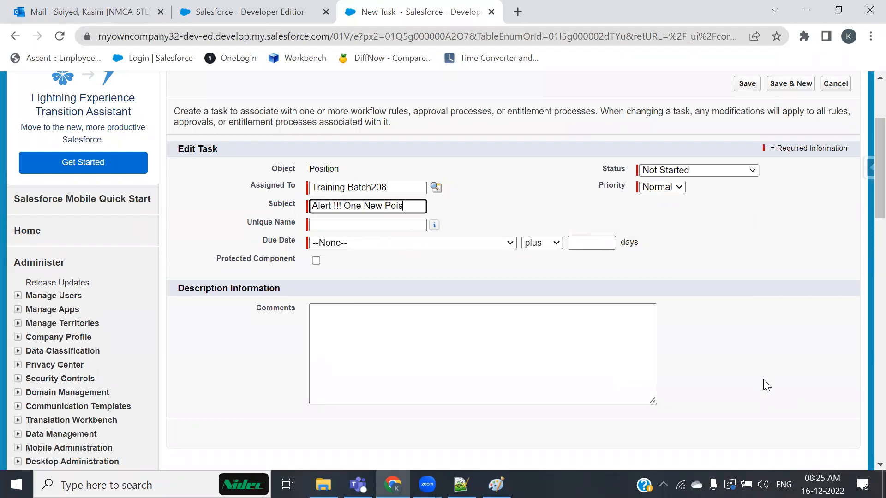
key(BackSpace)
text(sition if allotted to you..)
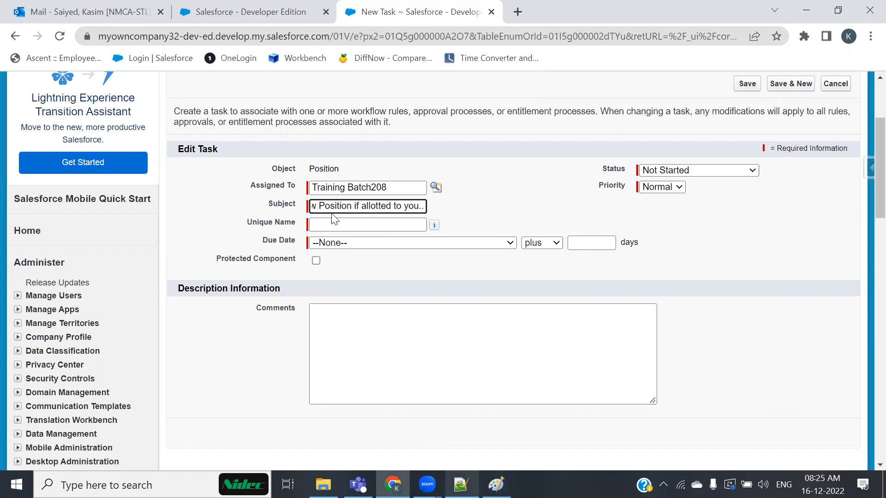
key(Tab)
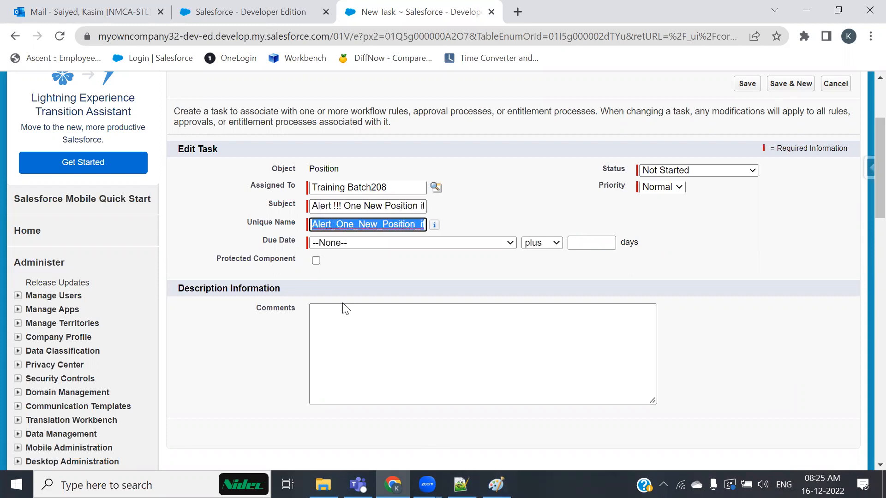
Set the due date to Position: Created Date plus 0 days and the priority to High.
click(476, 245)
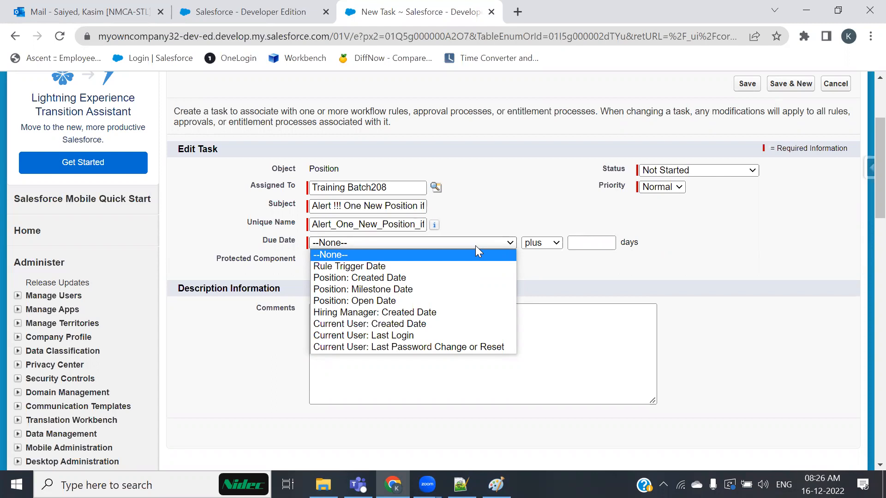
click(391, 289)
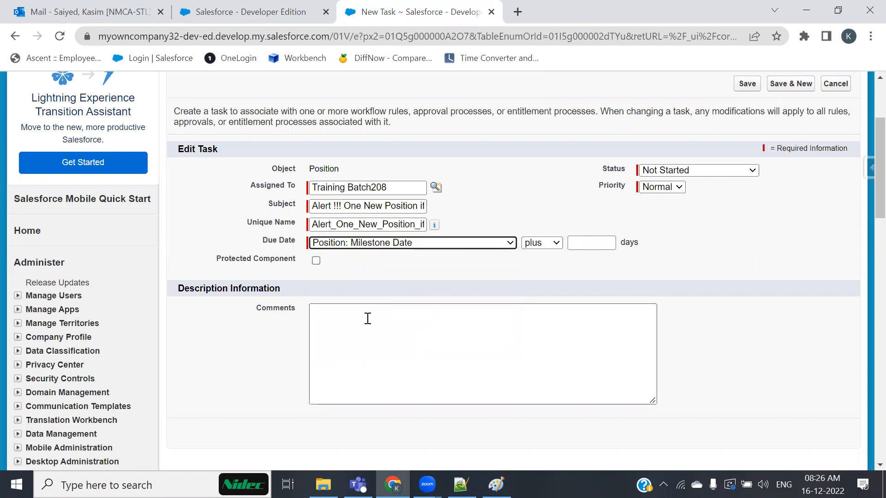
click(466, 244)
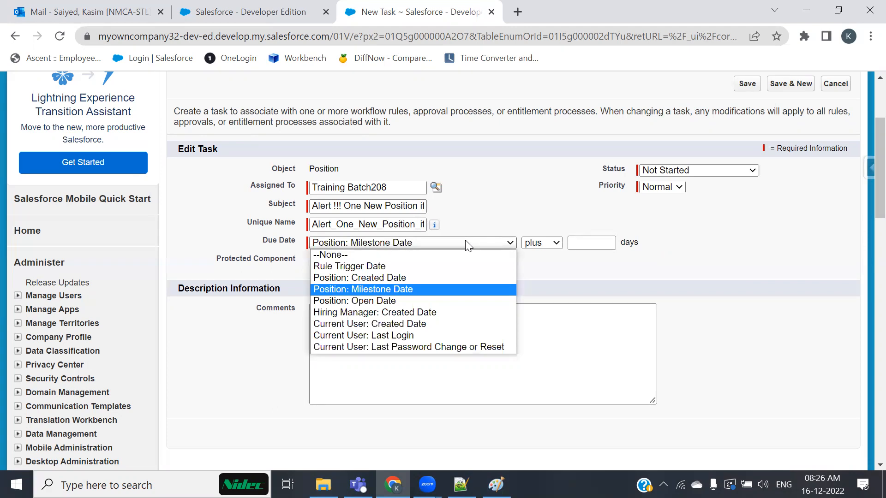
click(379, 278)
click(601, 245)
click(587, 277)
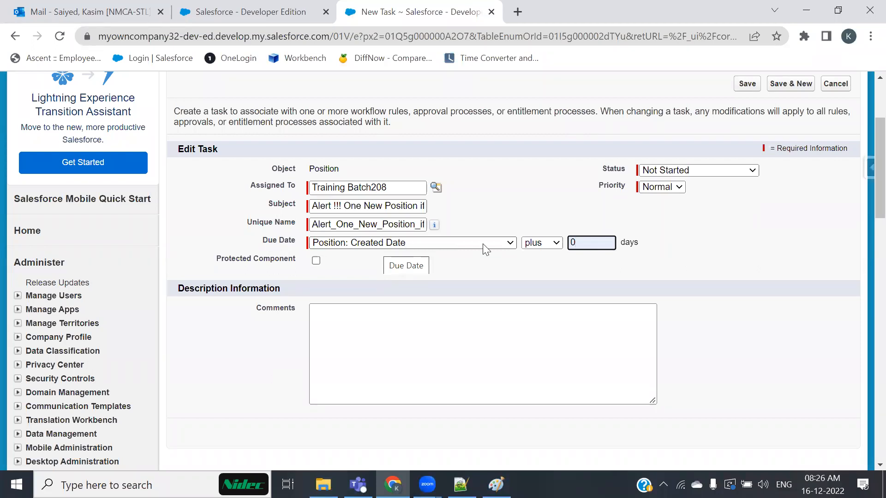
click(541, 242)
click(541, 245)
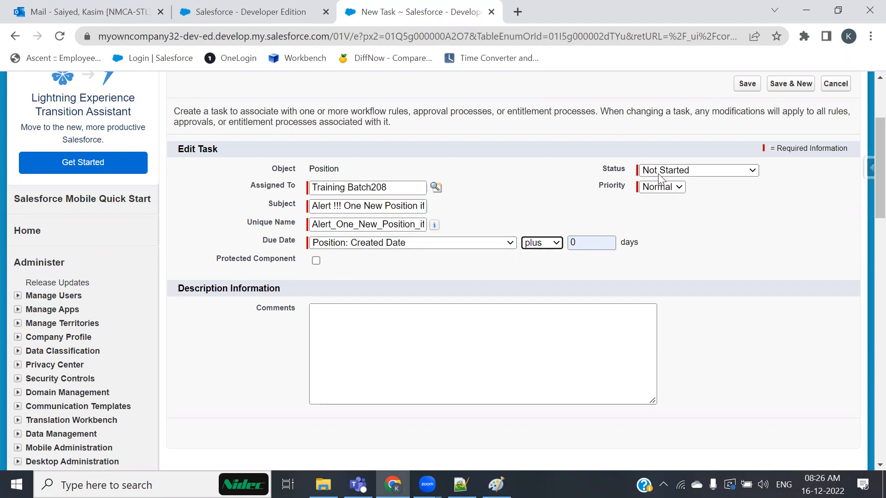
click(659, 187)
click(657, 201)
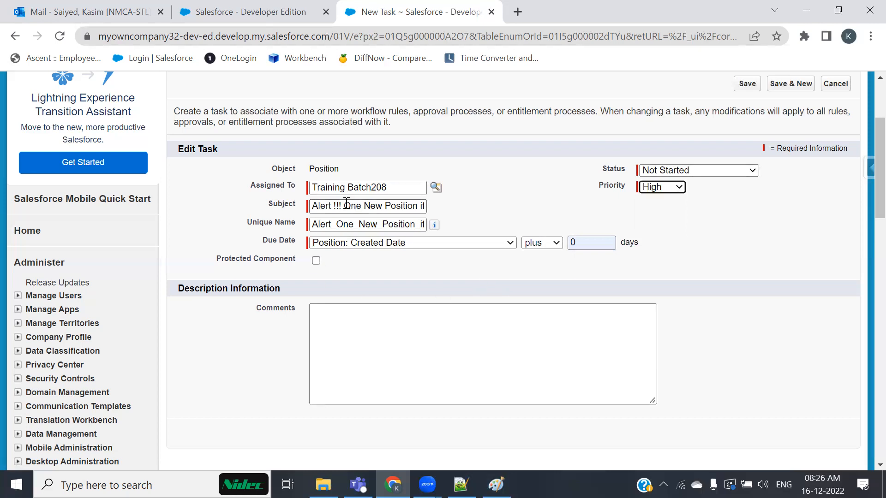
Paste the rule description from the Notepad++ notes into Comments and save the task.
key(alt+Tab)
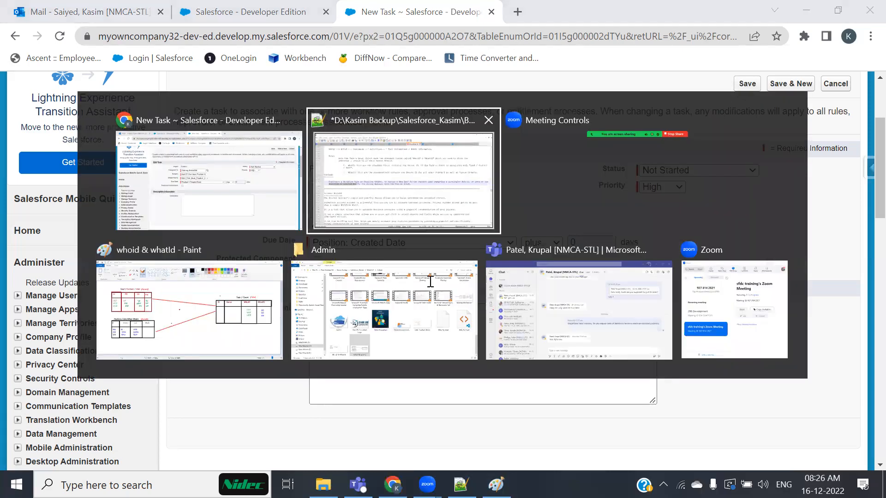
drag(347, 240, 492, 252)
key(ctrl+c)
key(alt+Tab)
click(376, 320)
key(ctrl+v)
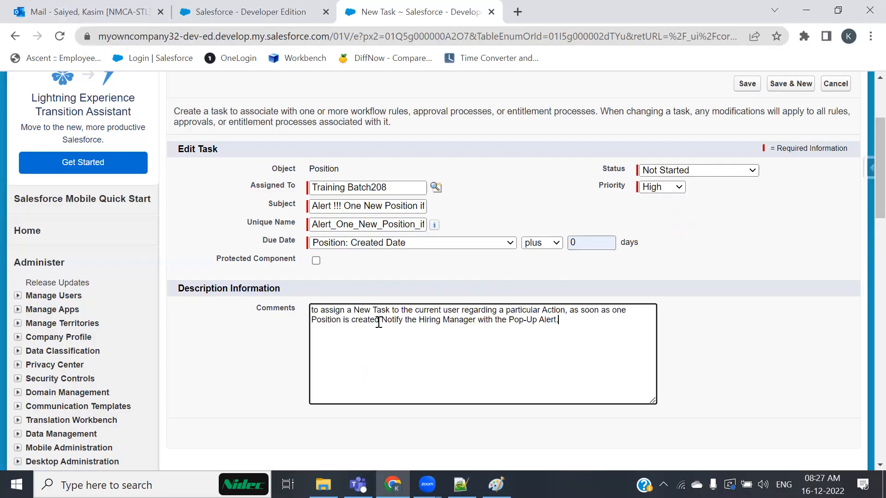
scroll(396, 306, down, 3)
scroll(395, 306, up, 3)
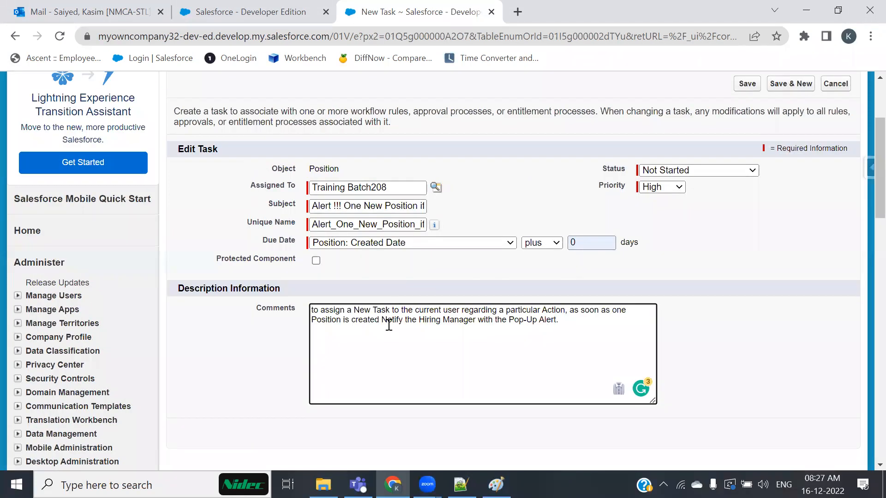
click(747, 84)
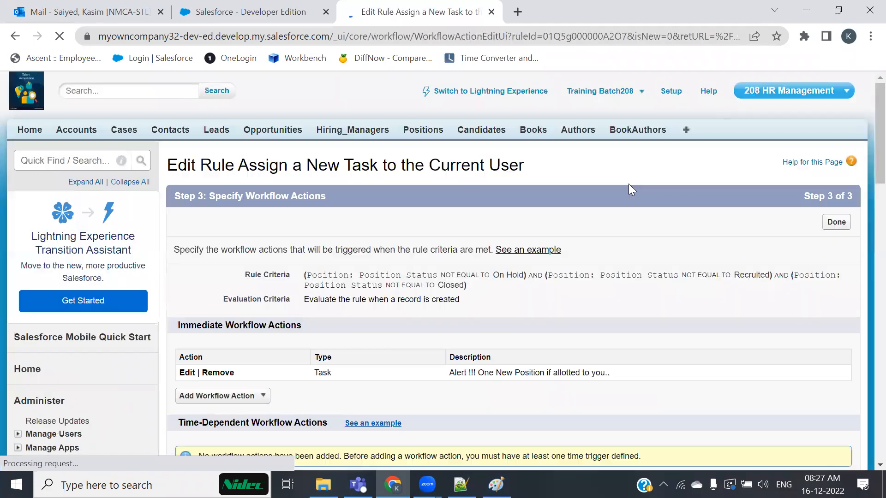
Review the saved High-priority task and other action types, then click Done.
scroll(383, 306, down, 1)
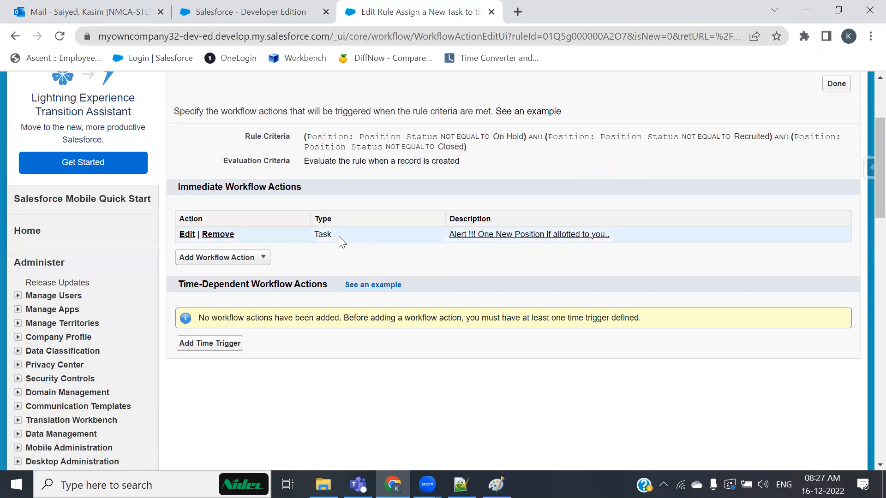
click(251, 260)
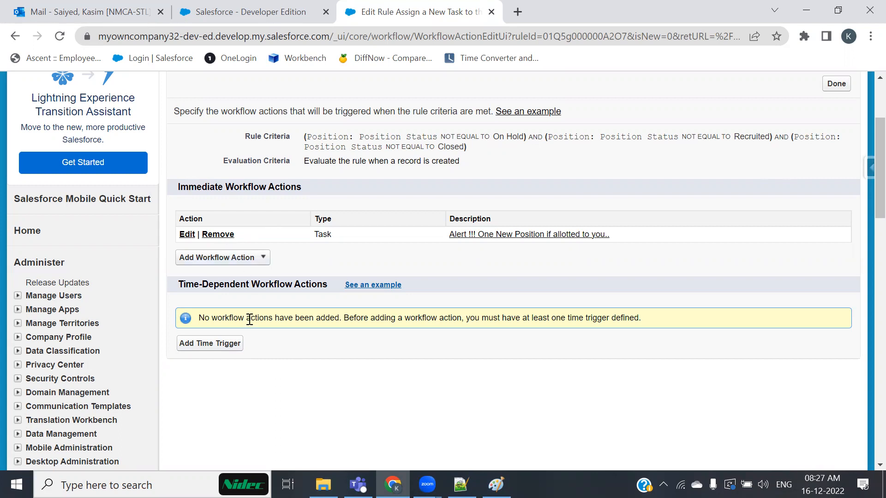
scroll(250, 319, up, 3)
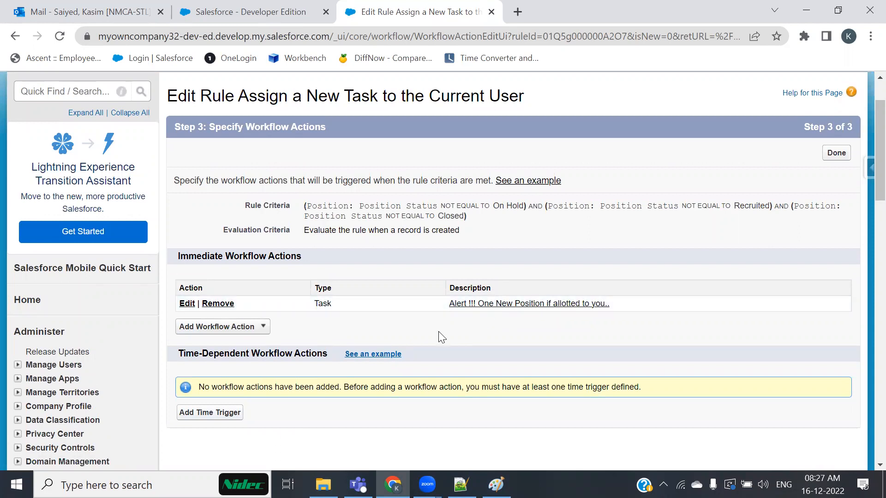
scroll(392, 305, up, 1)
scroll(456, 336, down, 2)
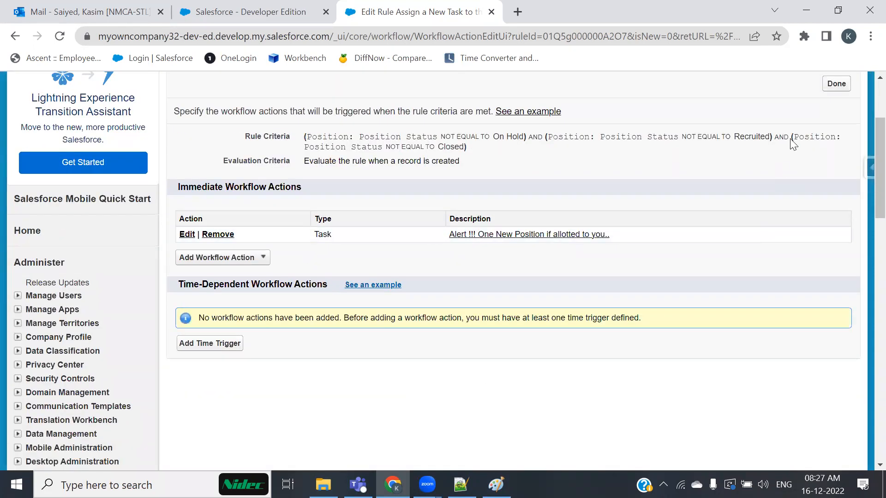
click(836, 84)
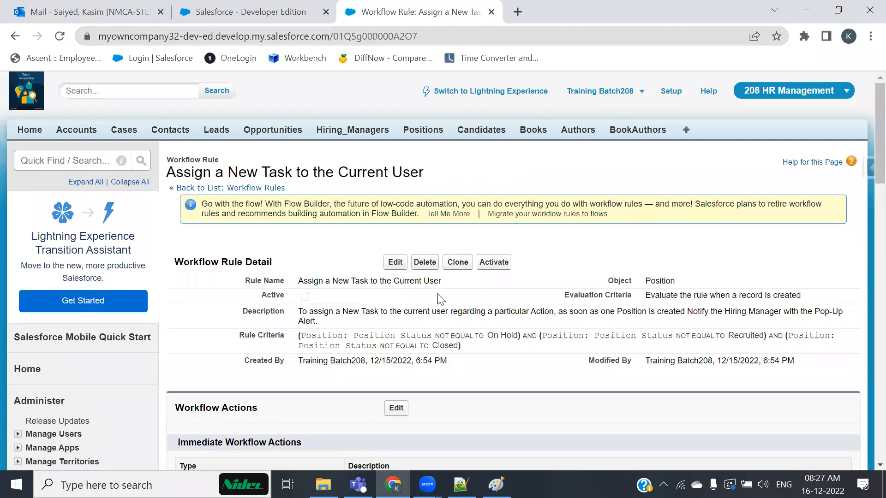
Activate the rule, start a new Position in a new tab, and check home-page tasks.
click(501, 263)
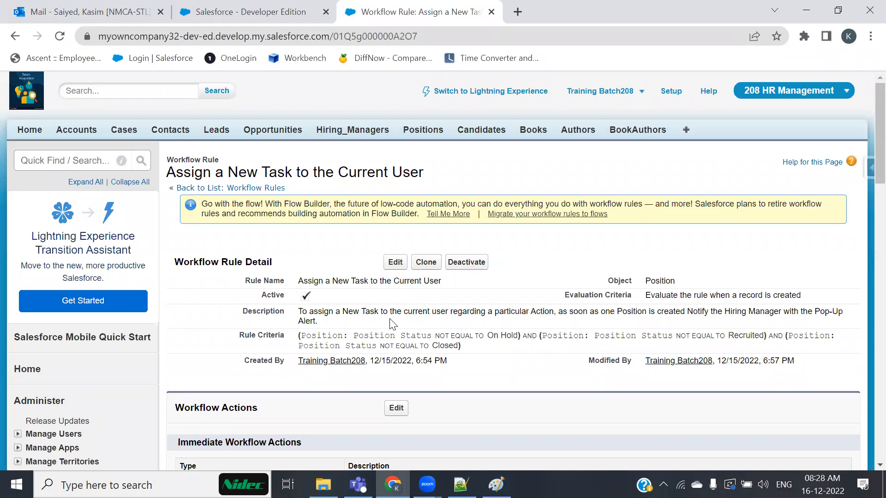
ctrl+click(425, 131)
click(558, 12)
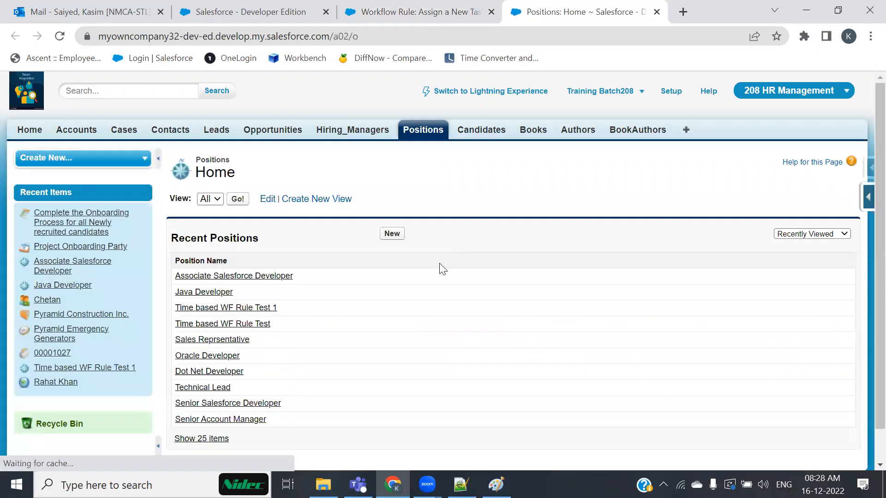
click(390, 231)
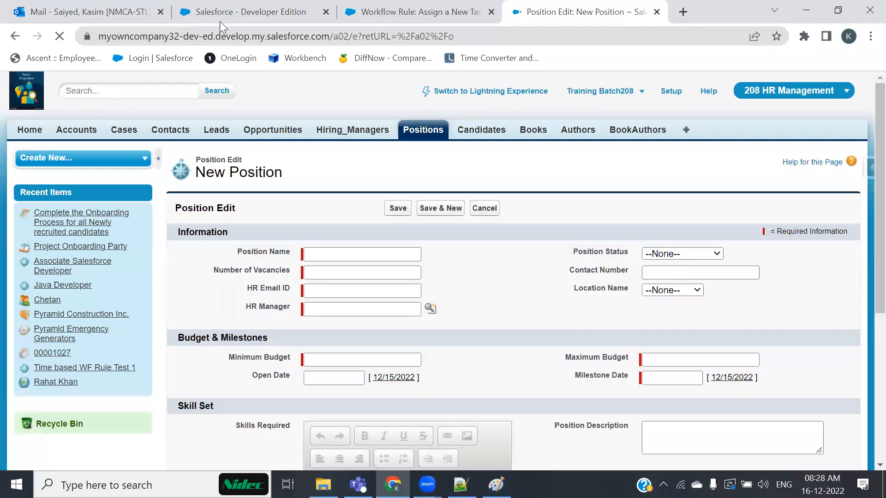
click(220, 18)
click(58, 37)
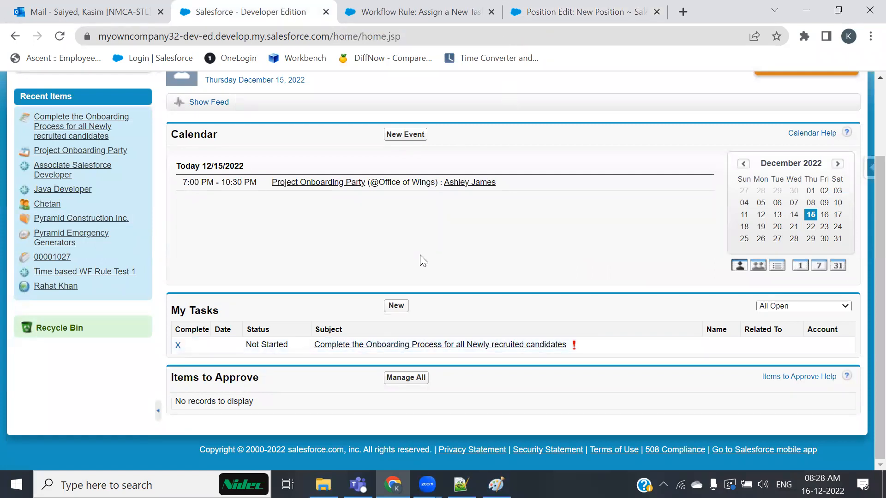
click(577, 12)
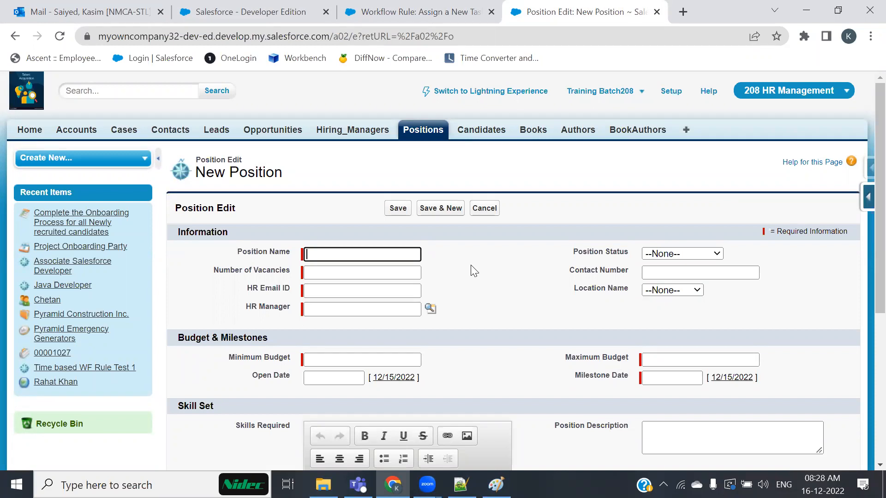
Name the position 'HR Member for Finance' with 10 vacancies and a saved HR email address.
text(HR)
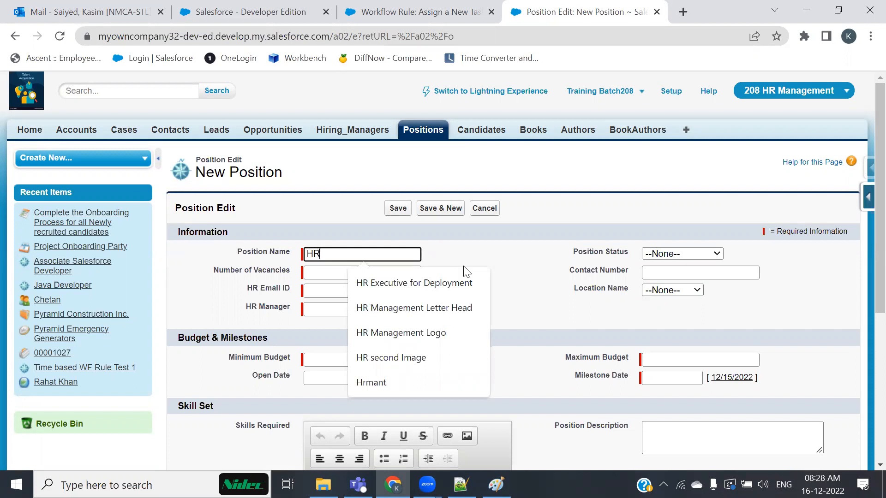
key(Down)
key(Down)
key(Down)
key(Down)
key(Up)
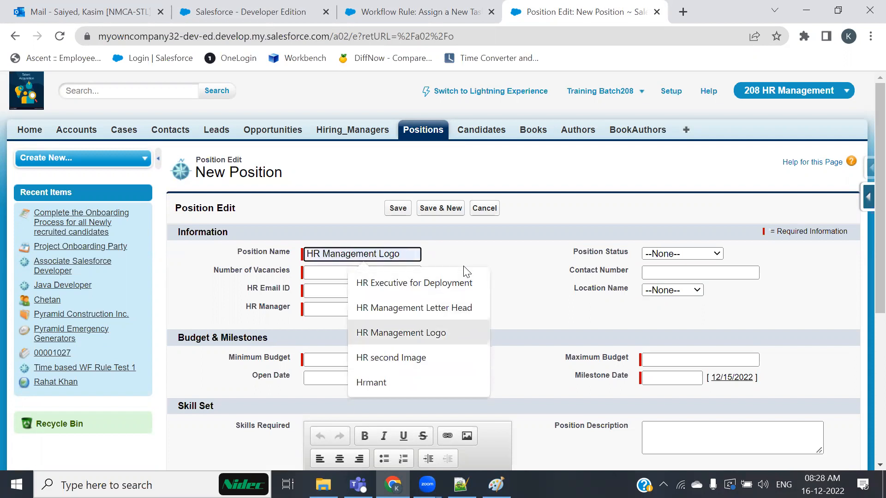
key(Up)
key(Up)
key(BackSpace)
text(R )
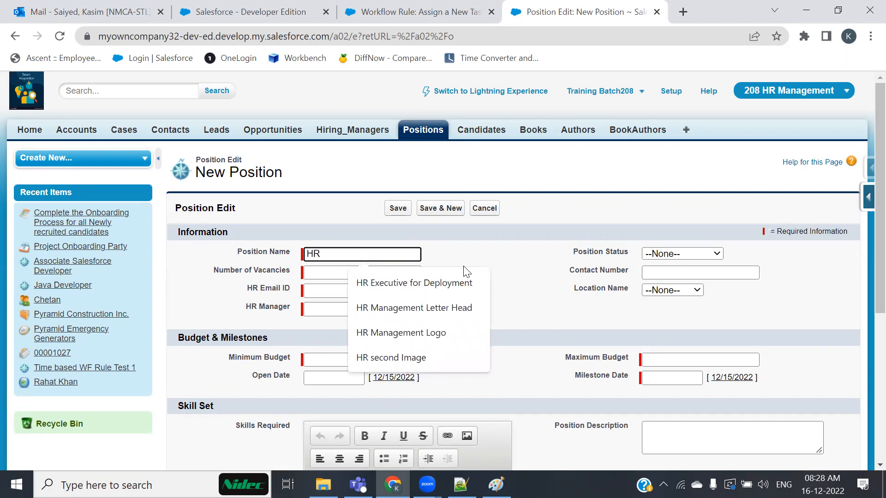
text(Memb)
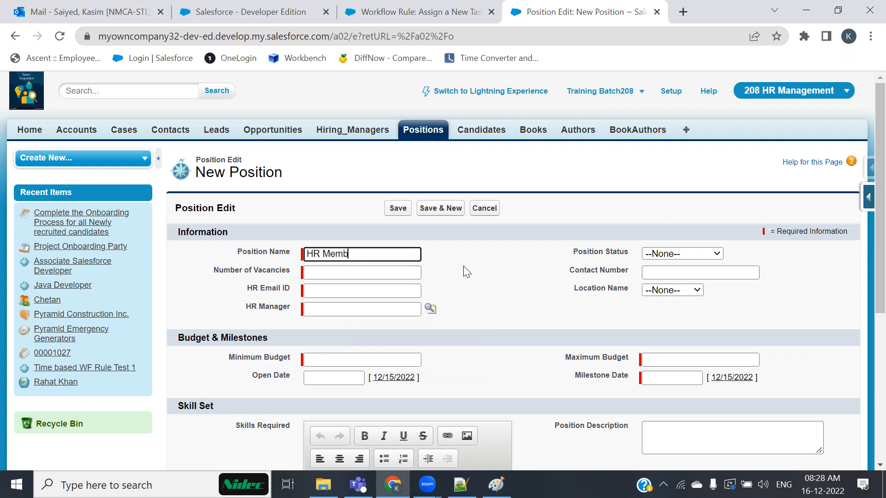
text(er for Finance)
key(Tab)
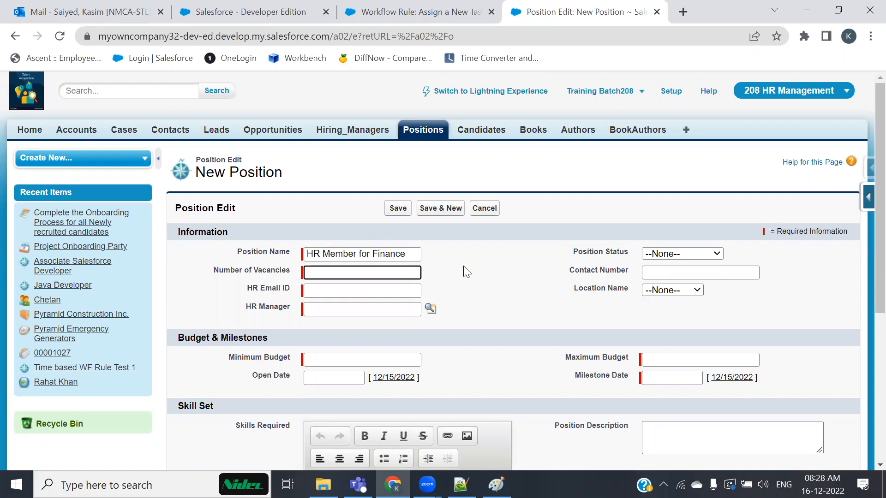
text(10)
key(Tab)
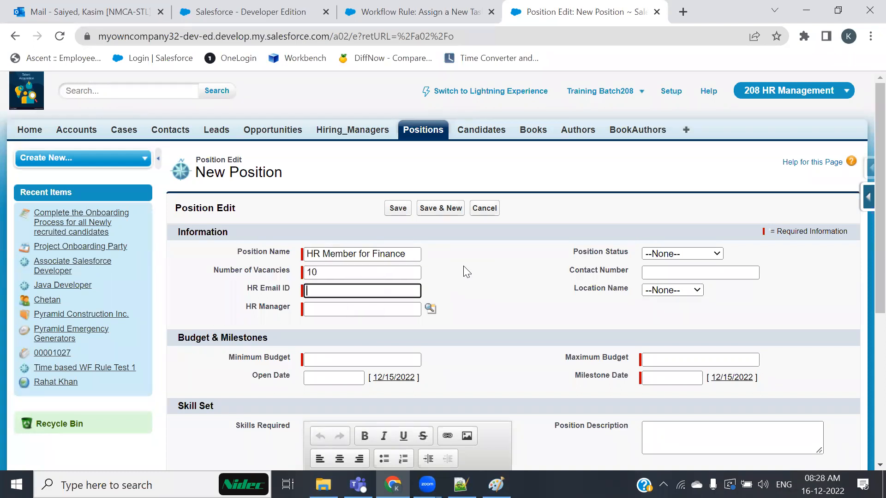
text(sfd)
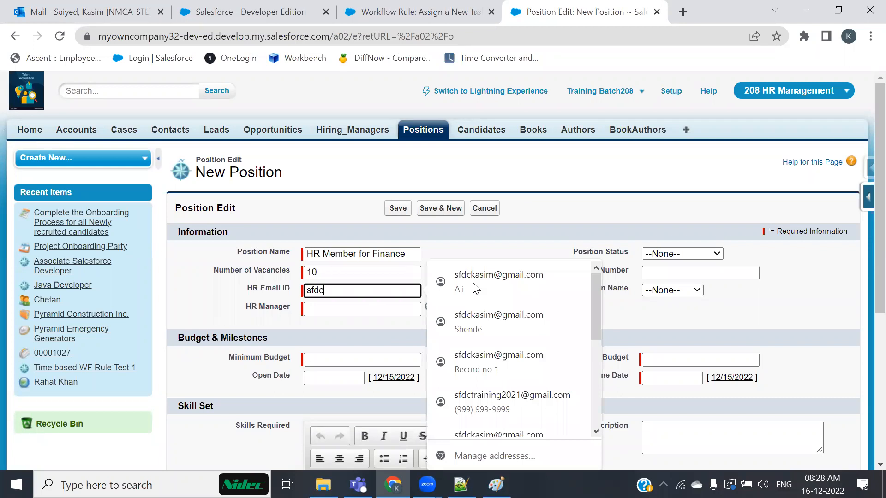
text(c)
click(475, 289)
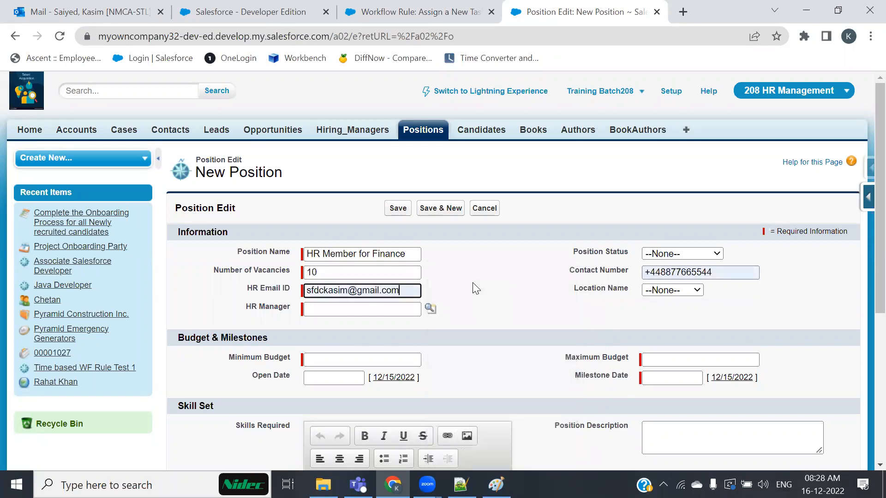
Set the position status to New Position and the location to Chennai.
click(708, 254)
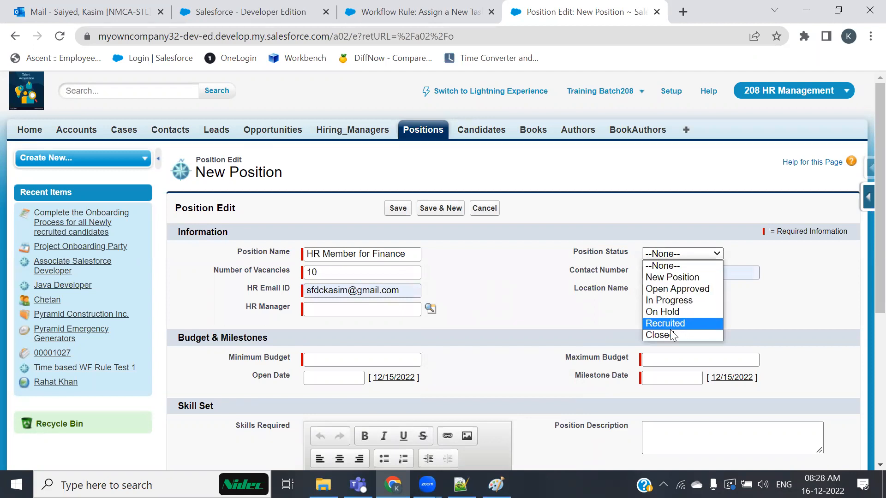
click(674, 277)
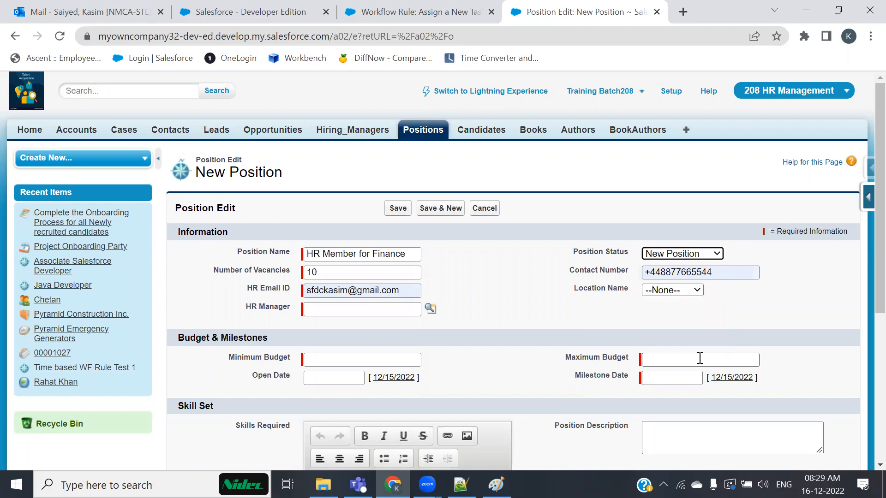
click(692, 291)
click(664, 325)
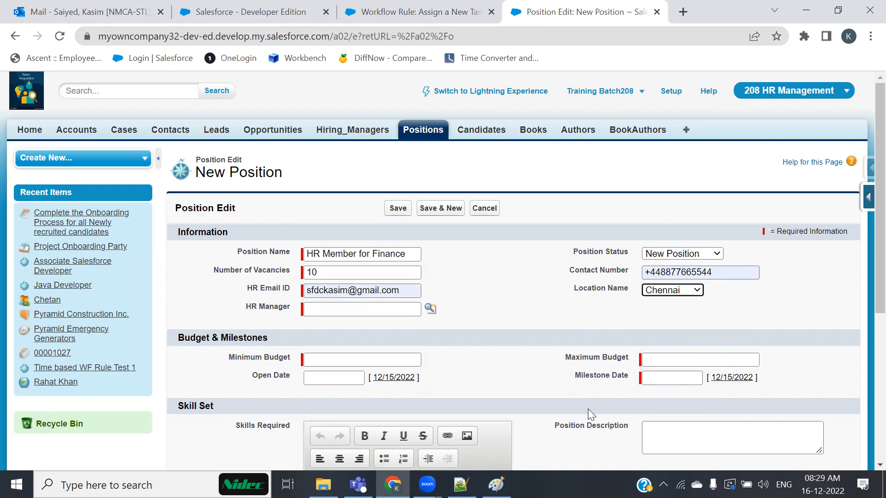
scroll(422, 374, down, 3)
Set budget 500000–1000000, open date 12/15/2022 and milestone date 12/31/2022.
click(375, 220)
text(500000)
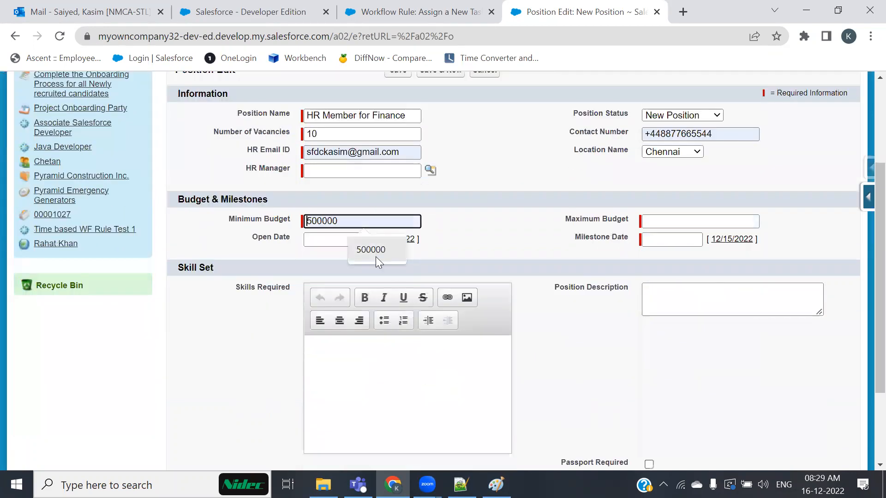
click(649, 224)
click(700, 252)
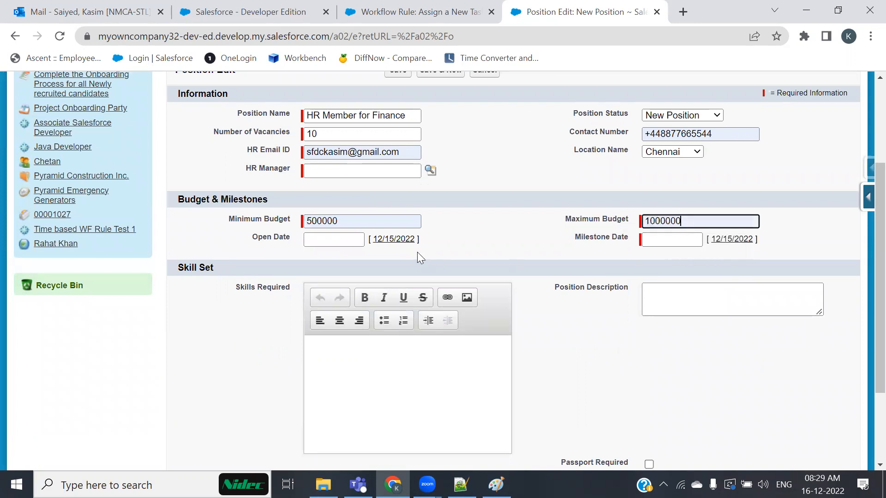
click(404, 242)
click(655, 239)
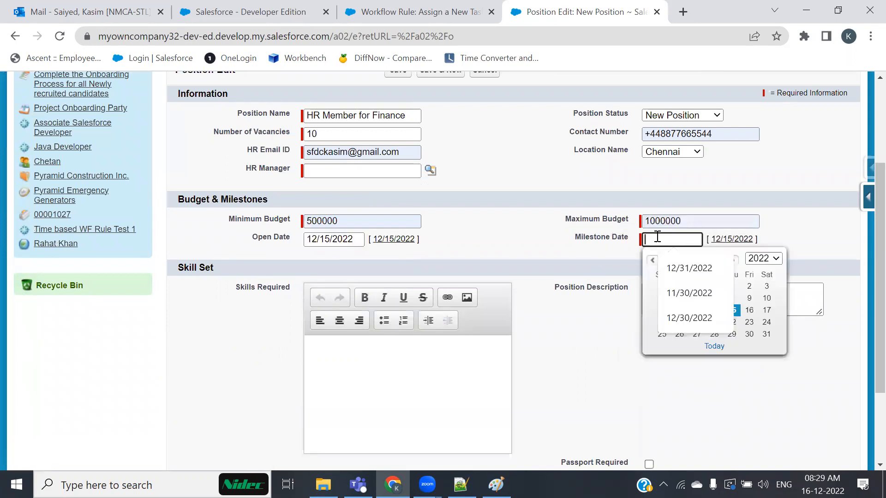
click(766, 334)
Copy the position name into Skills Required and Description, and require passport and travel.
triple_click(378, 115)
key(ctrl+c)
click(417, 390)
key(ctrl+v)
click(710, 294)
key(ctrl+v)
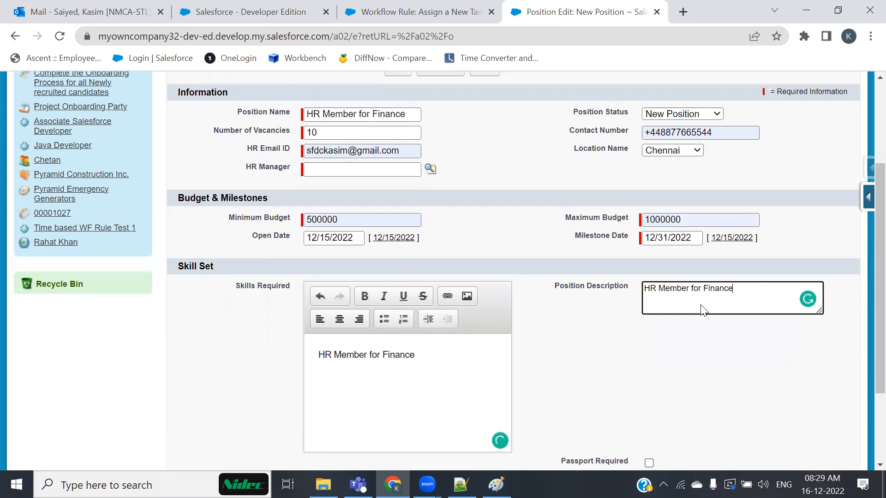
scroll(593, 353, down, 3)
click(648, 349)
click(648, 366)
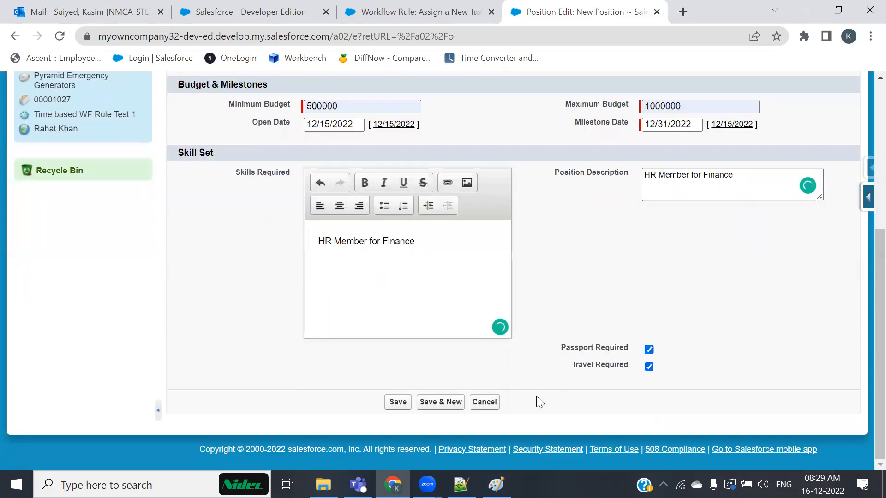
scroll(541, 400, up, 3)
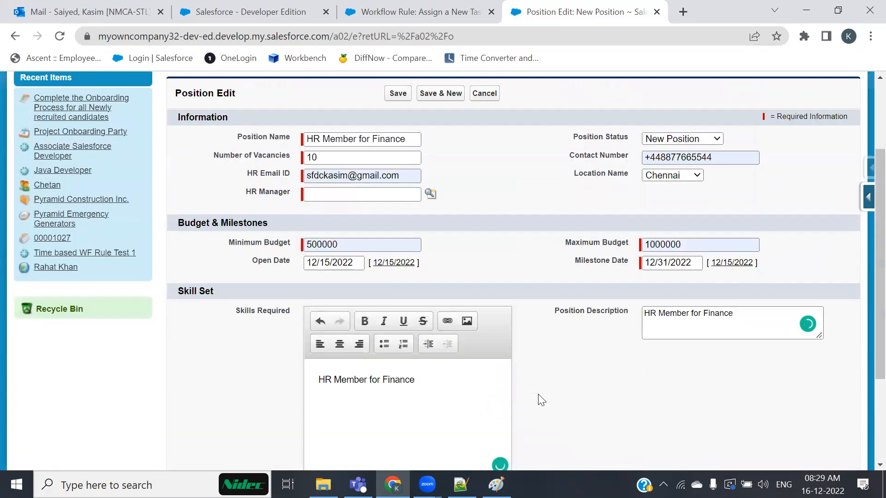
Pick an existing HR Manager from the lookup and open Hiring_Managers in another tab.
click(382, 195)
click(430, 193)
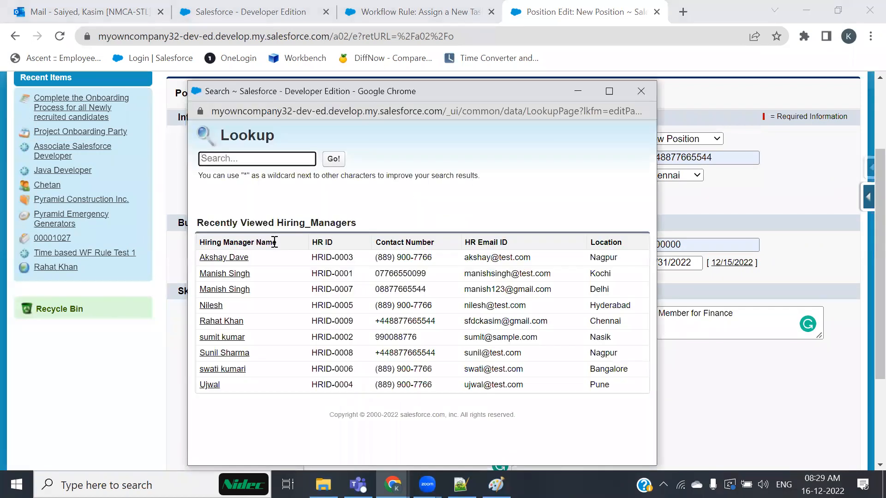
click(225, 342)
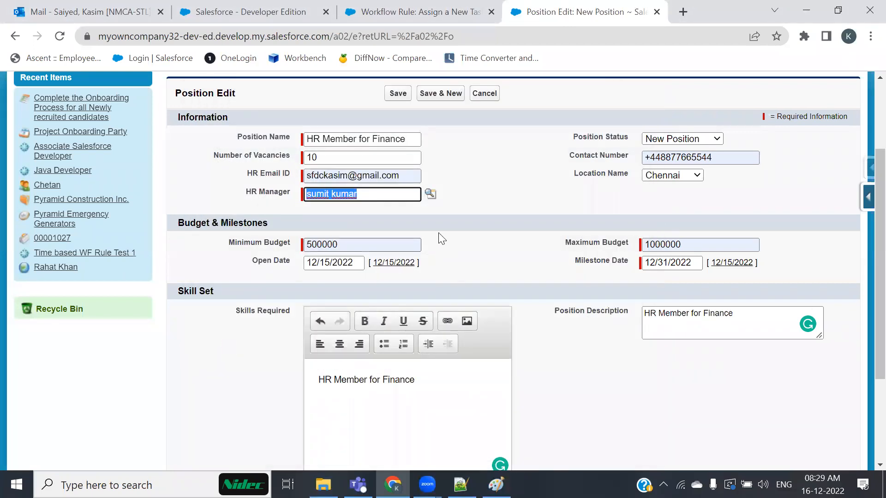
scroll(405, 158, up, 2)
middle_click(352, 130)
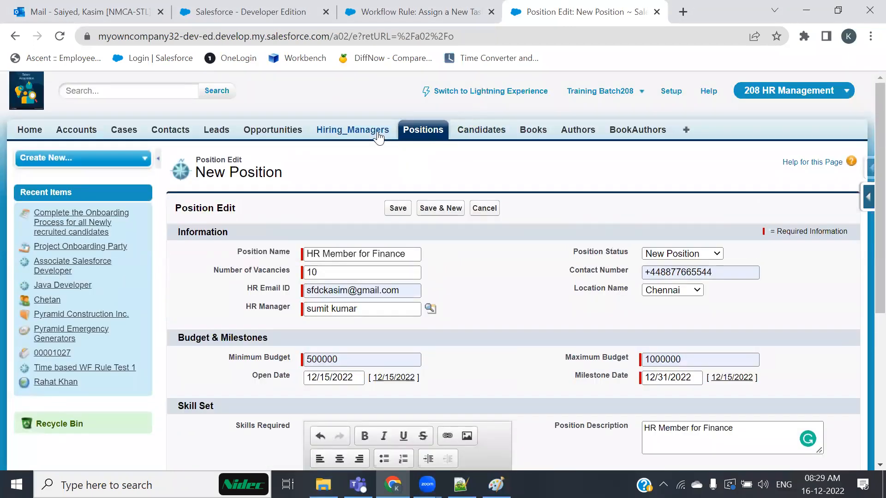
List all Hiring Manager records and start a new Hiring Manager.
click(641, 6)
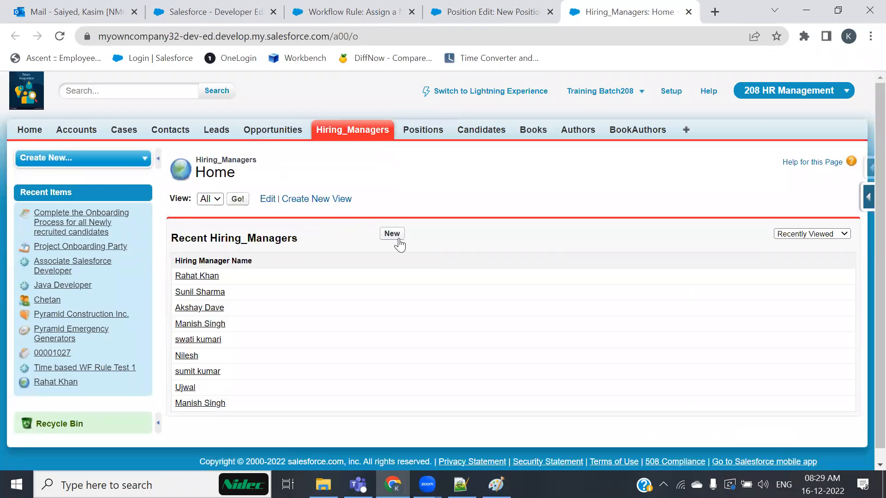
click(244, 199)
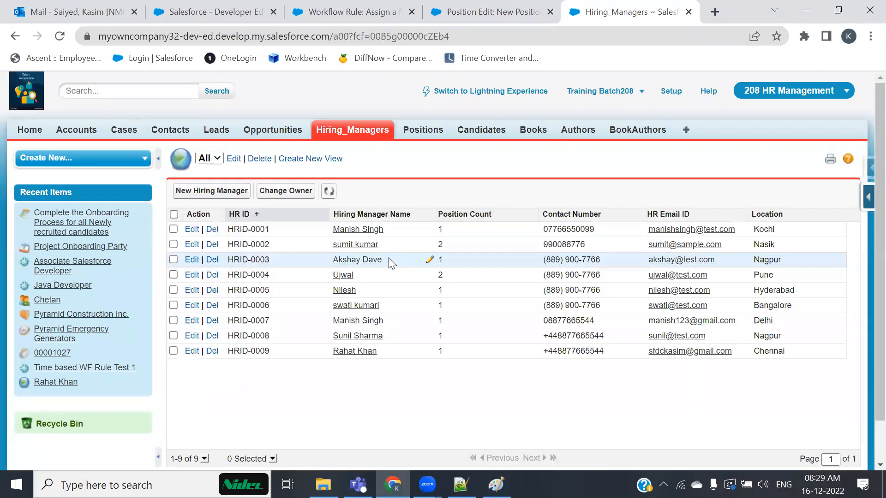
scroll(391, 258, down, 1)
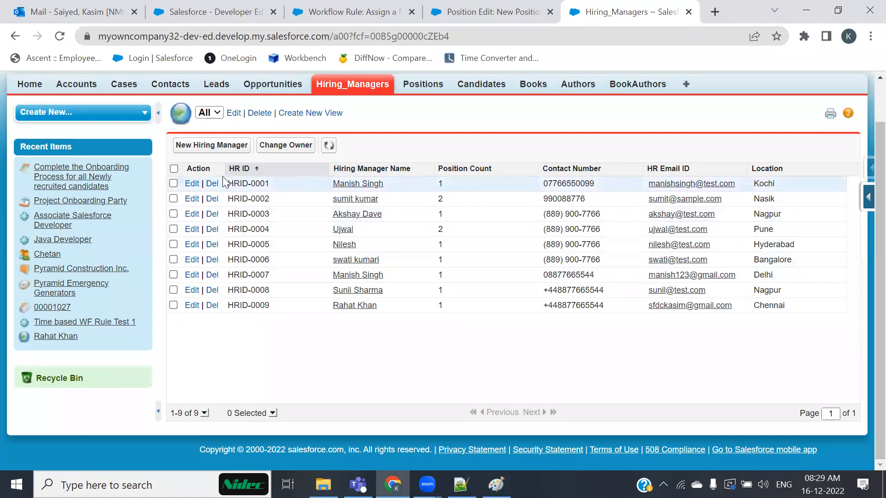
click(216, 146)
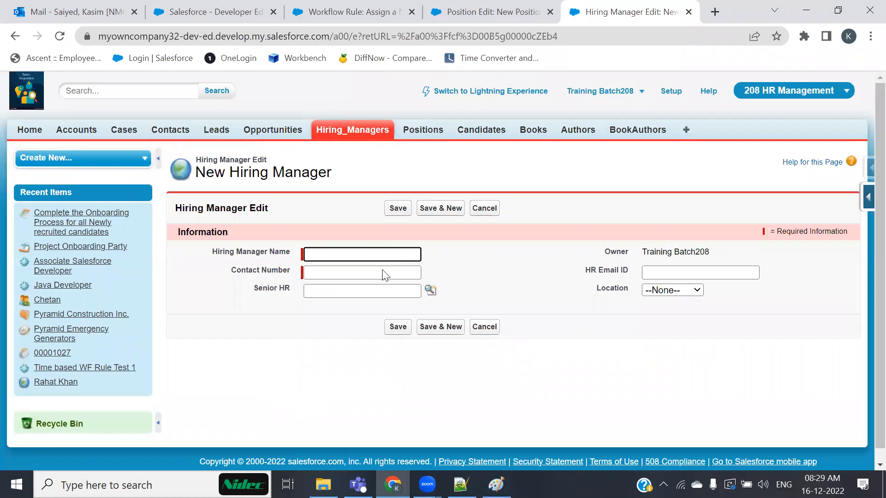
click(235, 349)
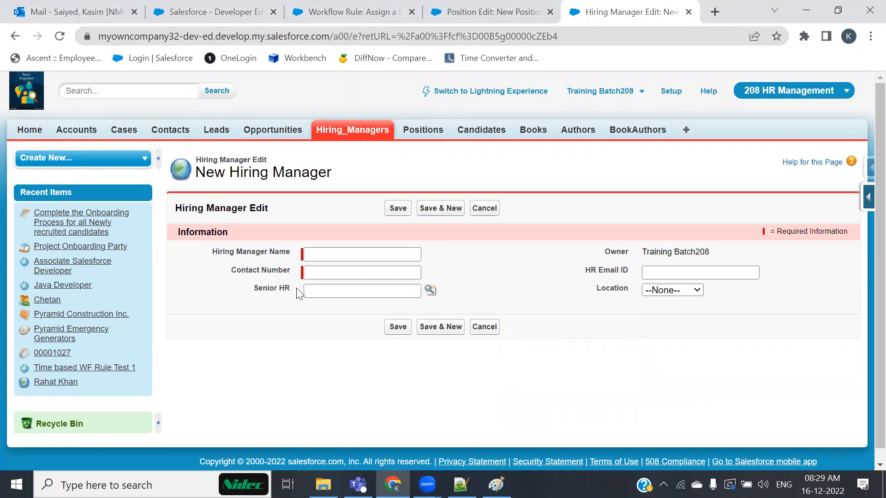
Enter the manager's name, contact number and HR email, set location Chennai, and save.
click(342, 254)
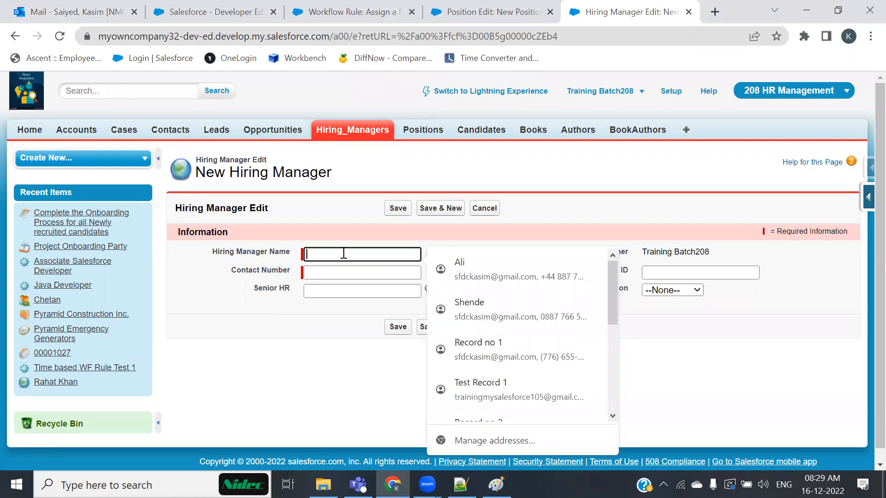
text(Leena)
key(Tab)
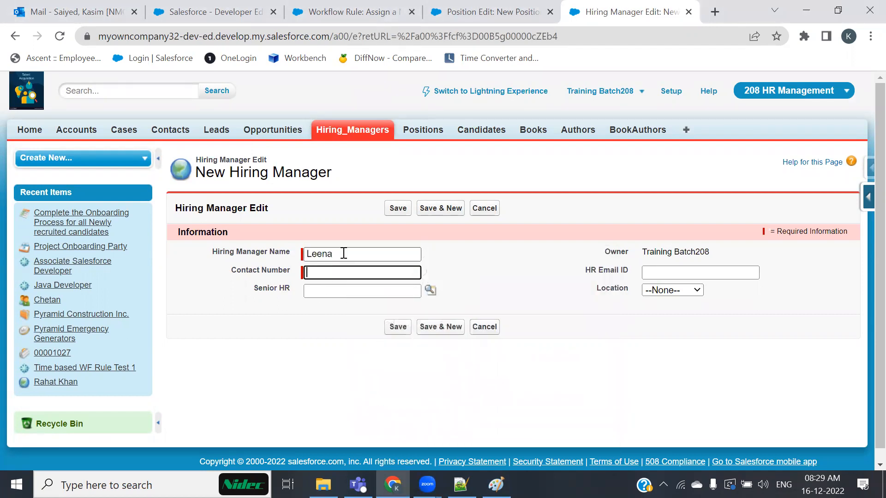
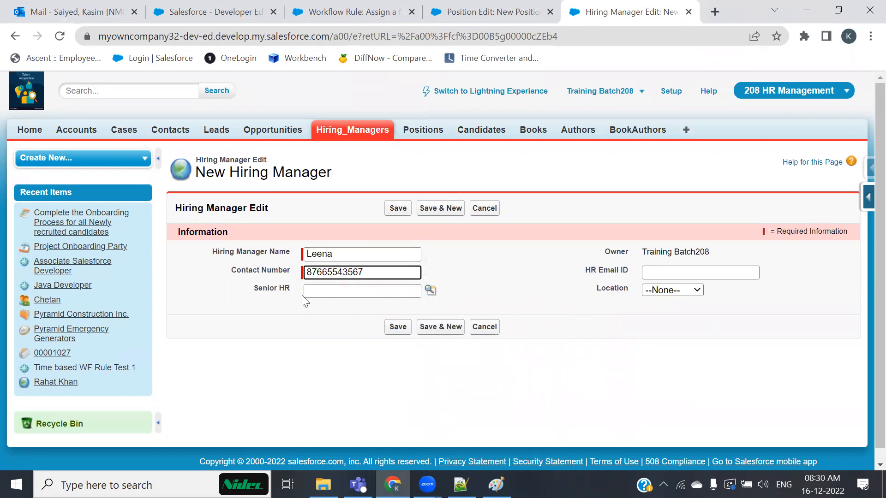
drag(252, 289, 284, 289)
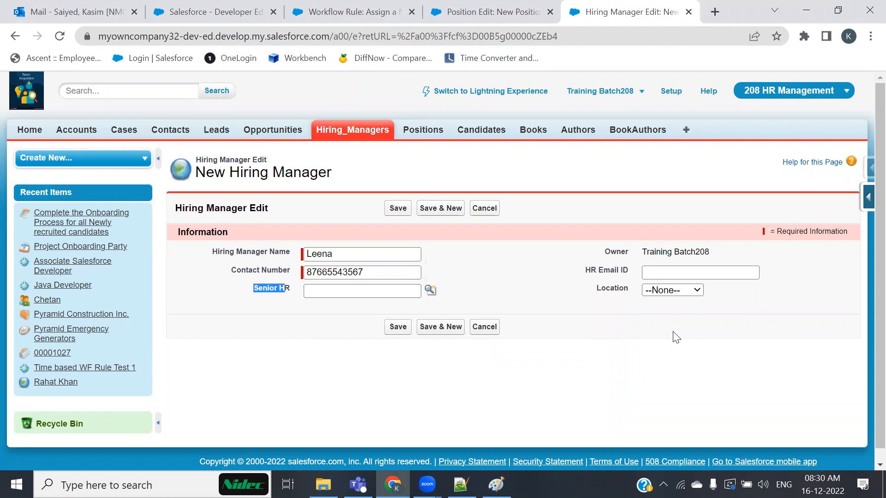
click(658, 275)
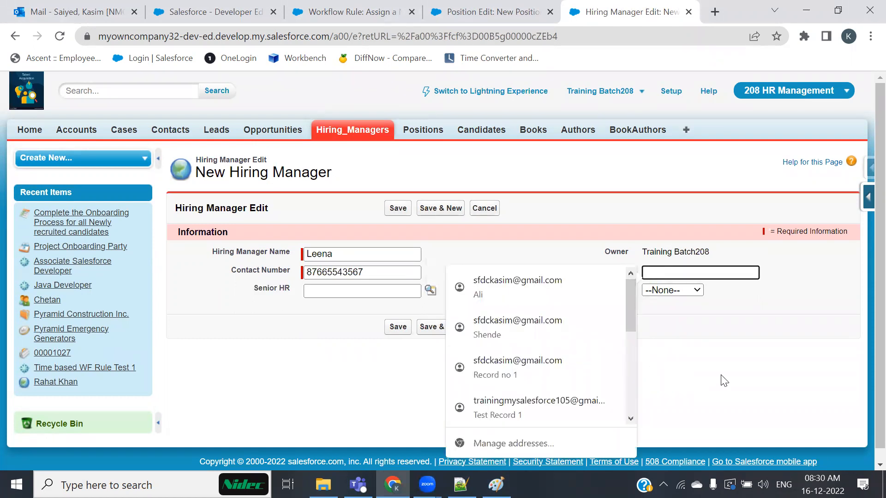
click(714, 328)
click(710, 269)
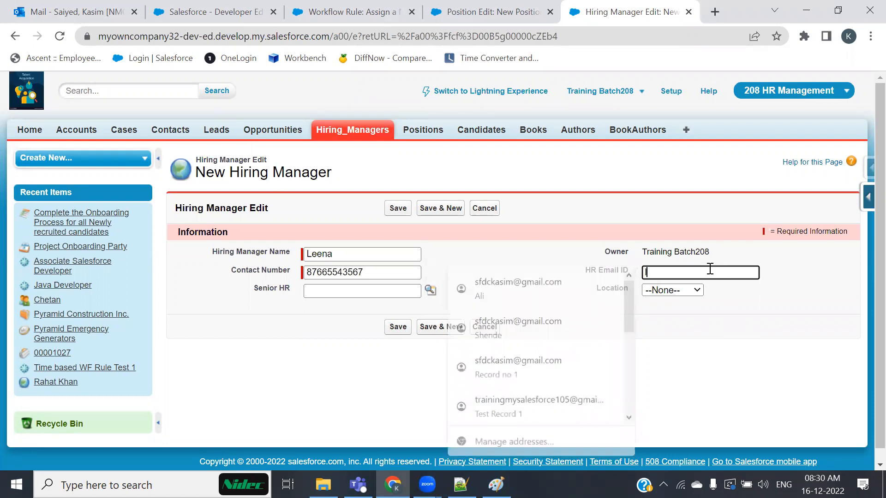
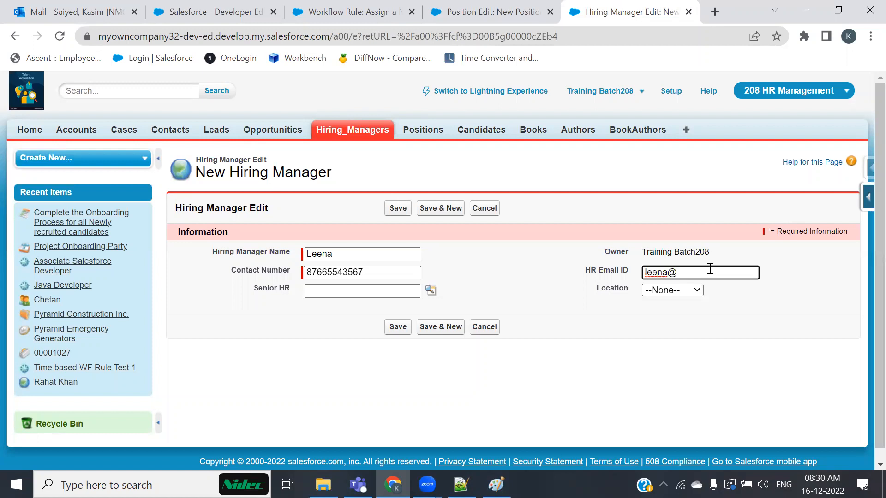
click(674, 291)
click(674, 324)
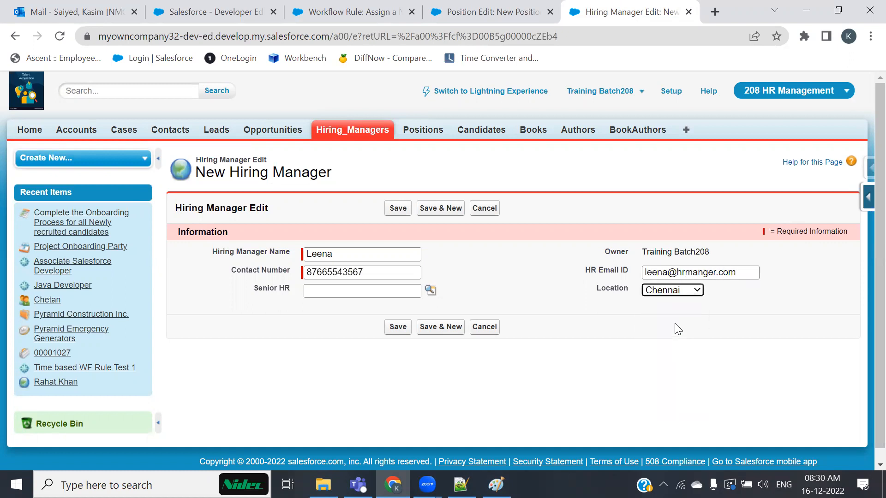
click(397, 327)
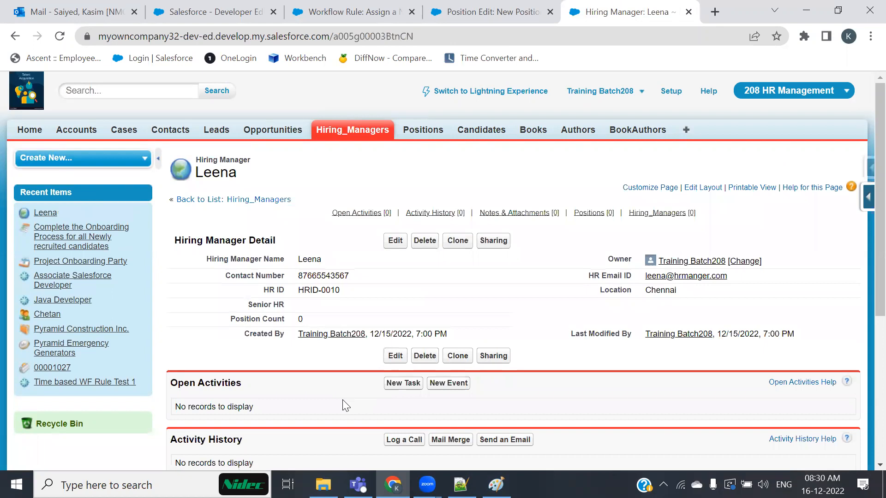
Replace the New Position form's HR Manager with the newly created hiring manager.
click(493, 11)
drag(385, 308, 254, 311)
key(BackSpace)
click(430, 308)
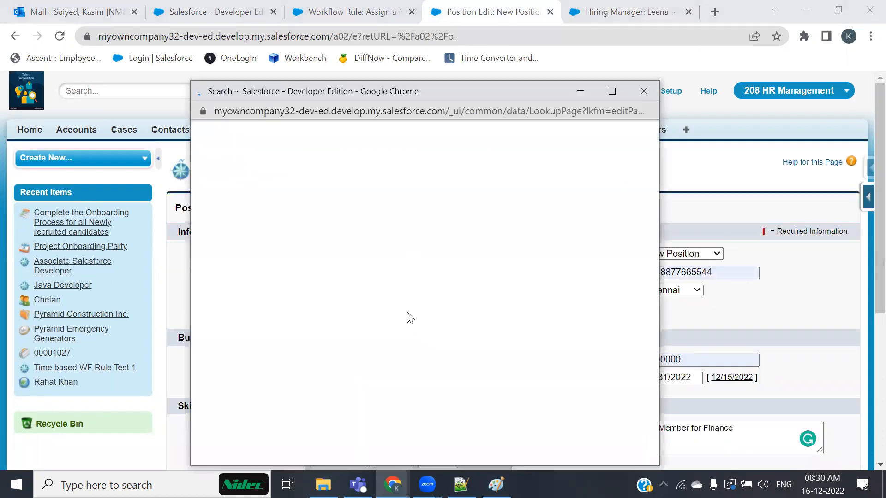
click(209, 276)
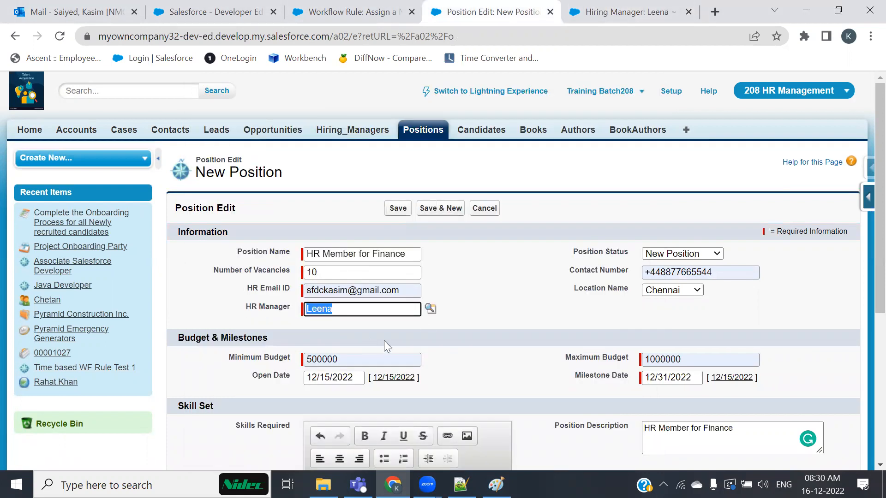
Check the new manager in the Hiring_Managers list, confirm the HR Manager entry and save the position.
click(614, 12)
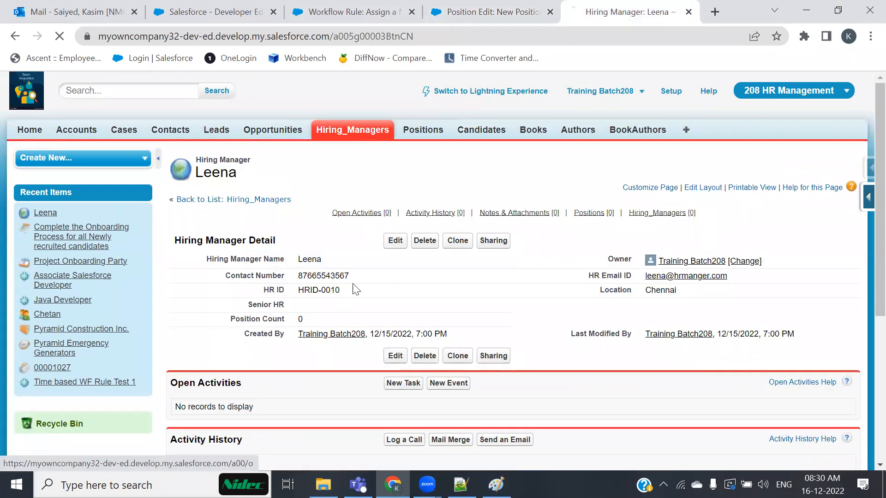
click(237, 199)
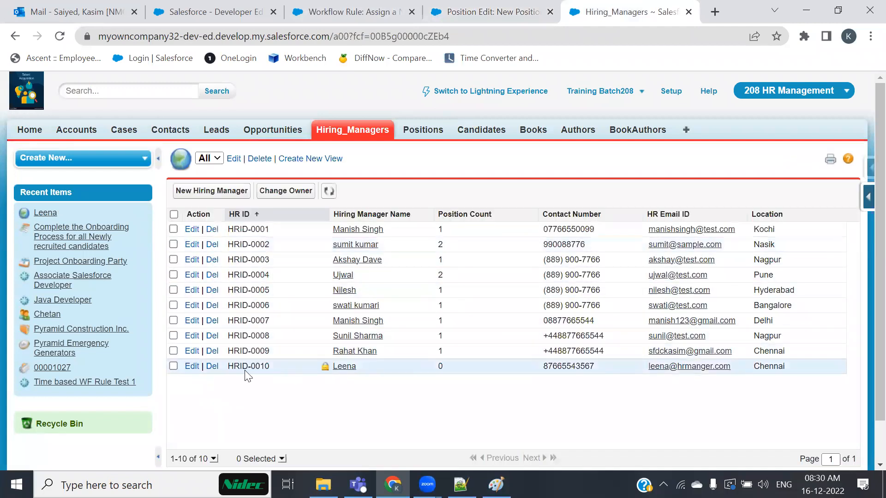
drag(358, 367, 342, 367)
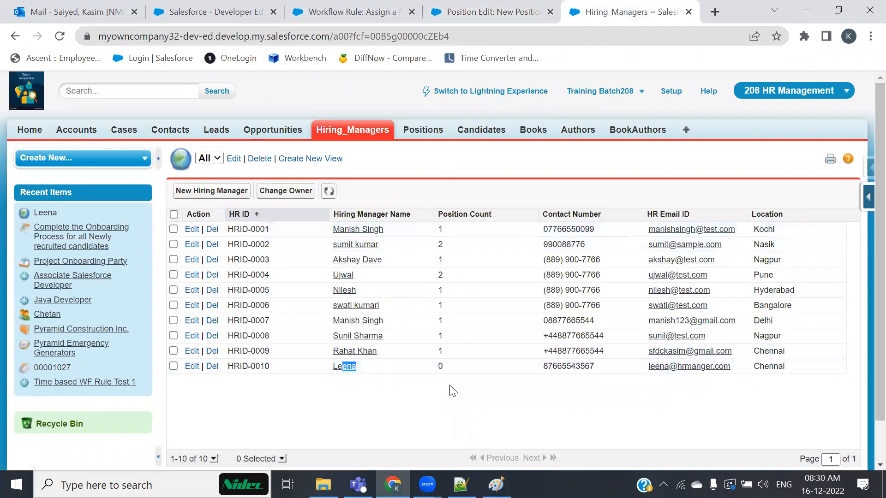
key(ctrl+shift+Tab)
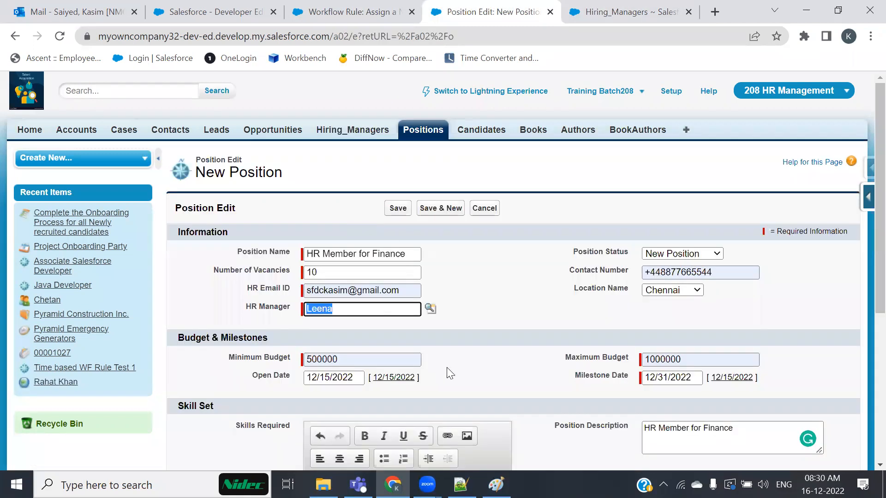
click(503, 324)
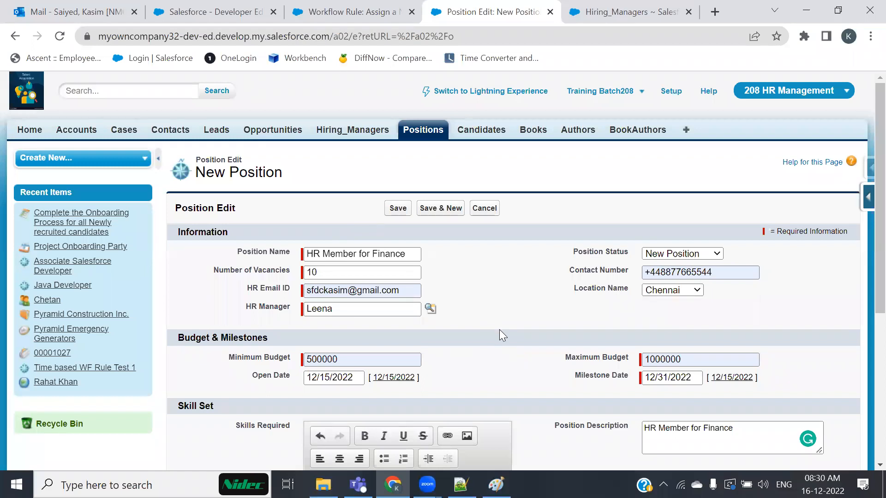
click(399, 209)
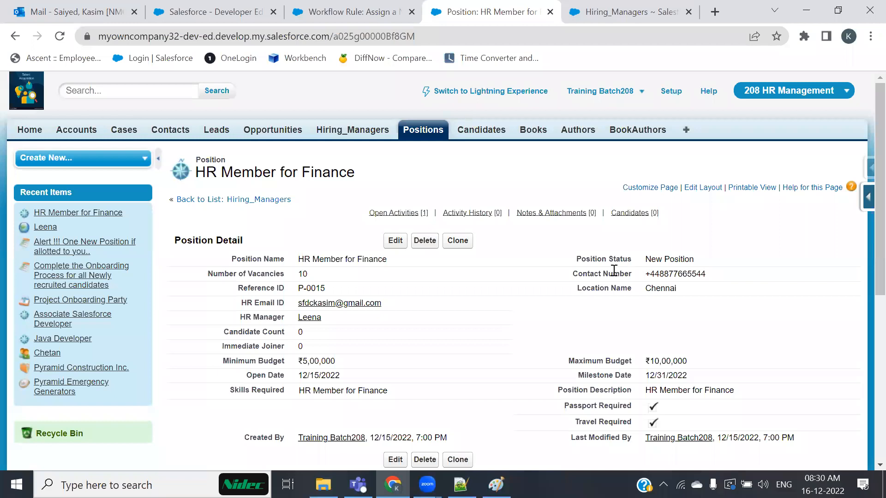
Reload the Salesforce home page and view the high-priority 'Alert !!! One New Position' task details.
click(212, 11)
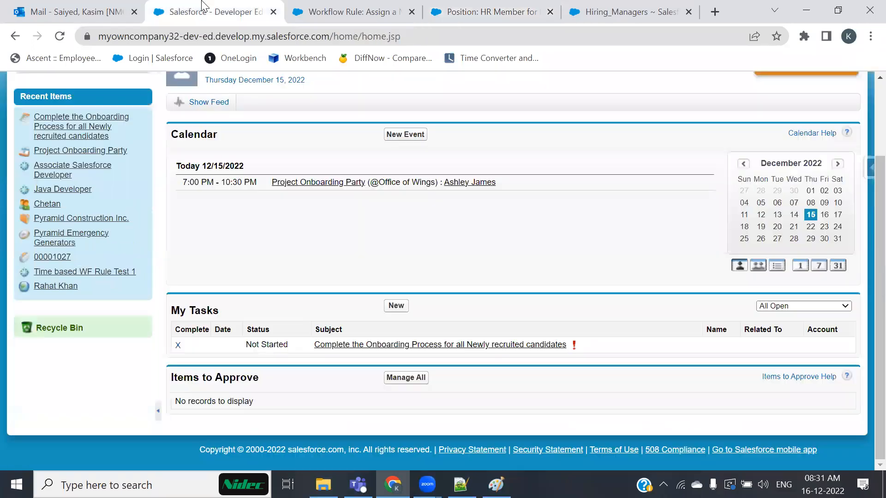
click(60, 36)
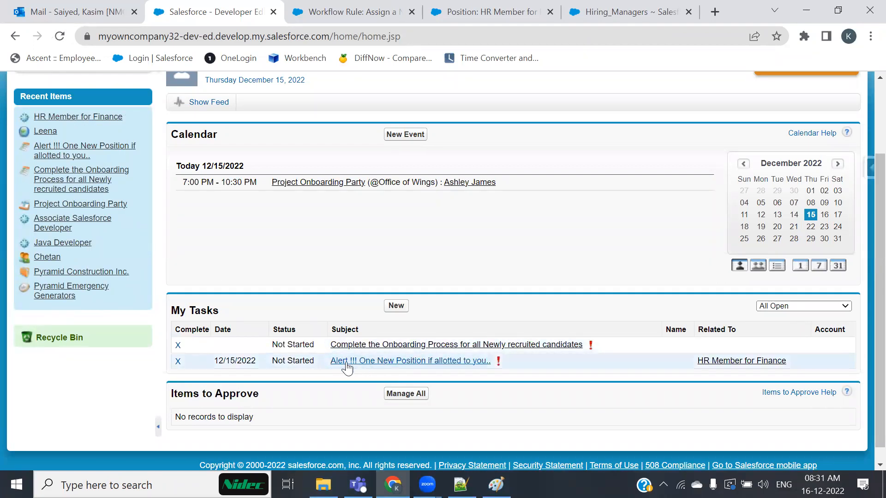
mouse_move(370, 360)
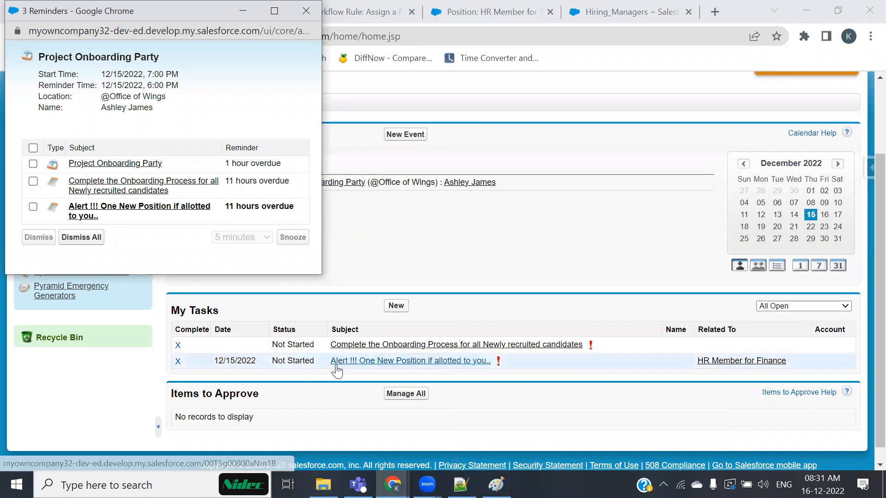
mouse_move(476, 368)
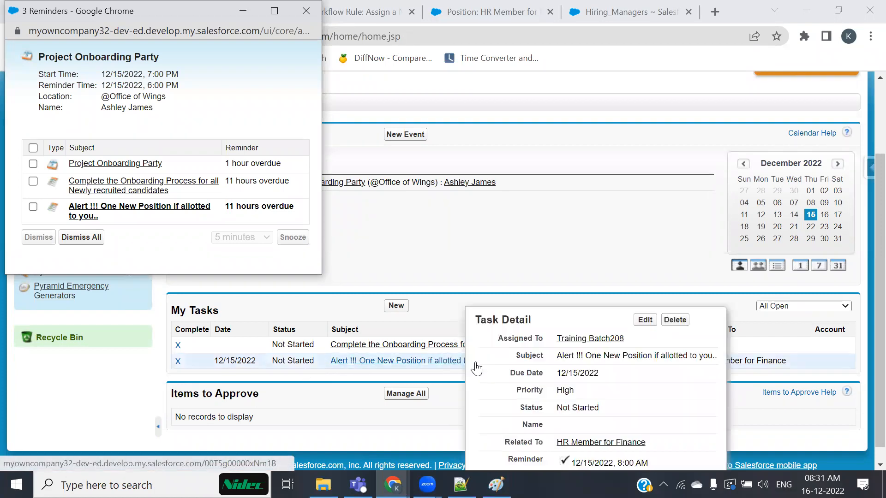
Enlarge and rearrange the two Reminders windows, then close both.
drag(178, 2, 337, 86)
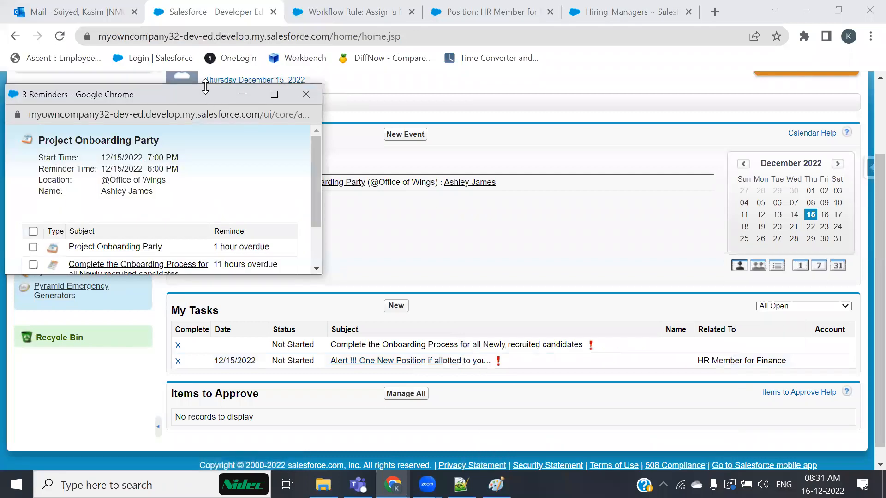
drag(206, 87, 464, 67)
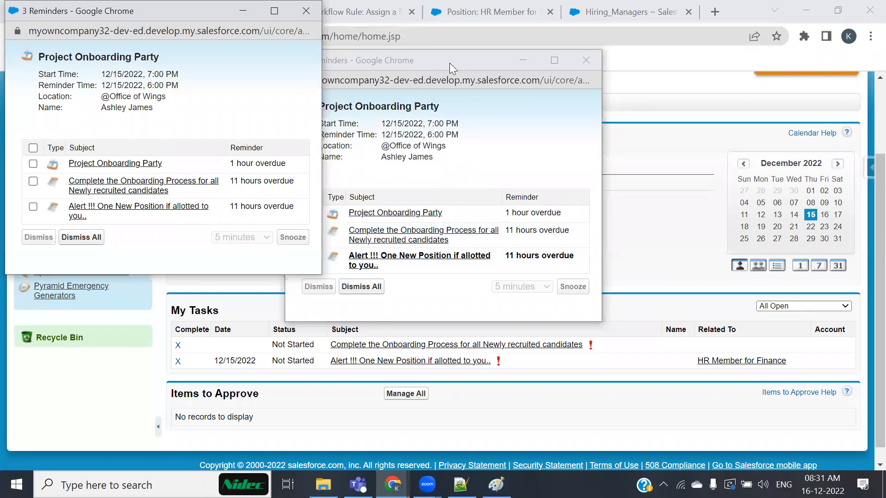
drag(457, 63, 524, 22)
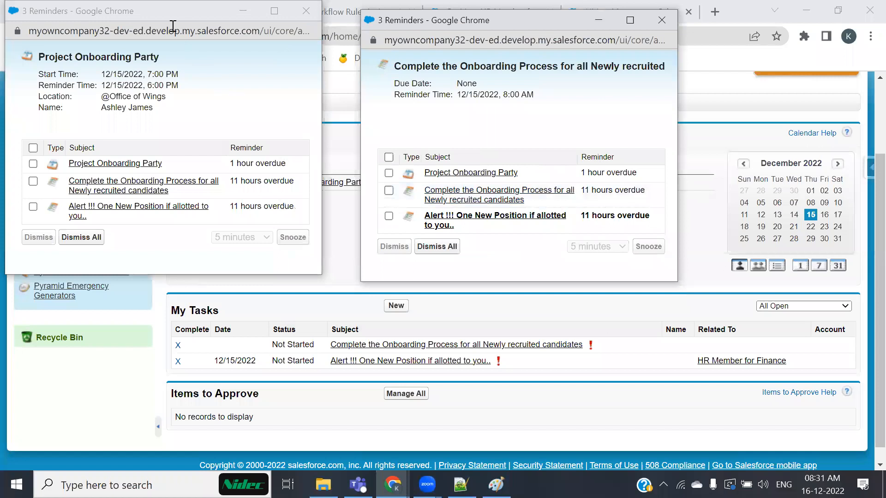
drag(157, 14, 178, 38)
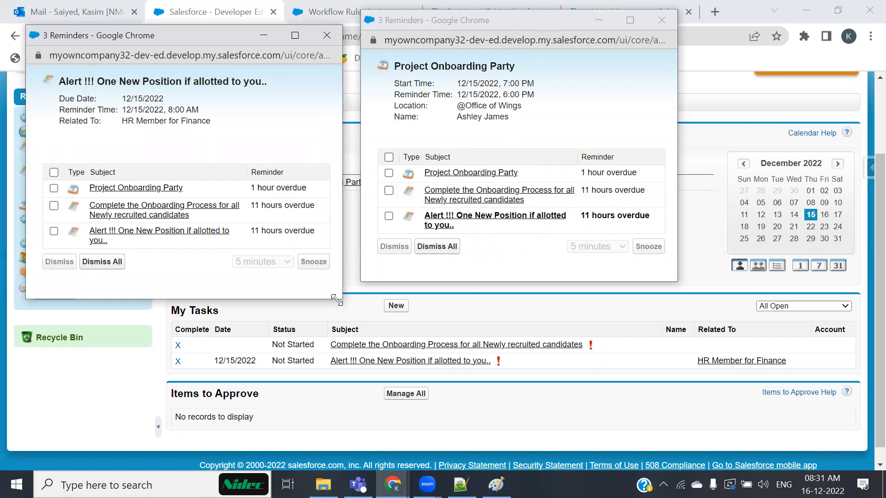
click(661, 20)
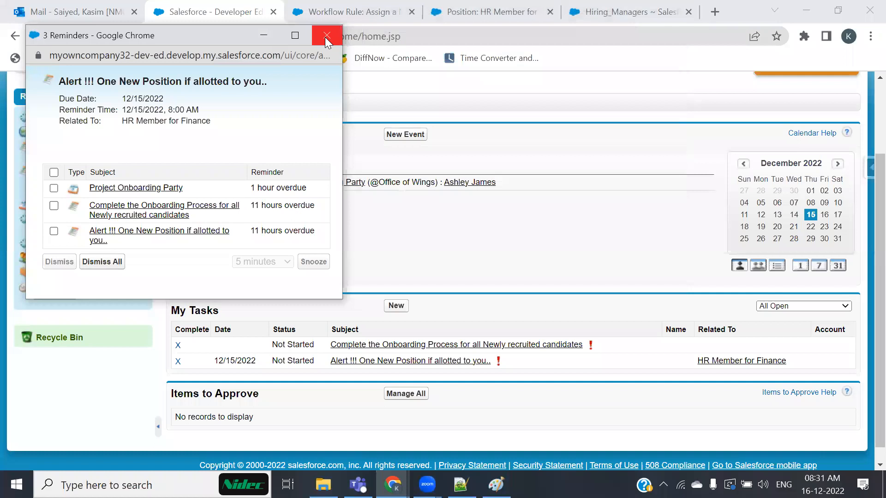
click(326, 36)
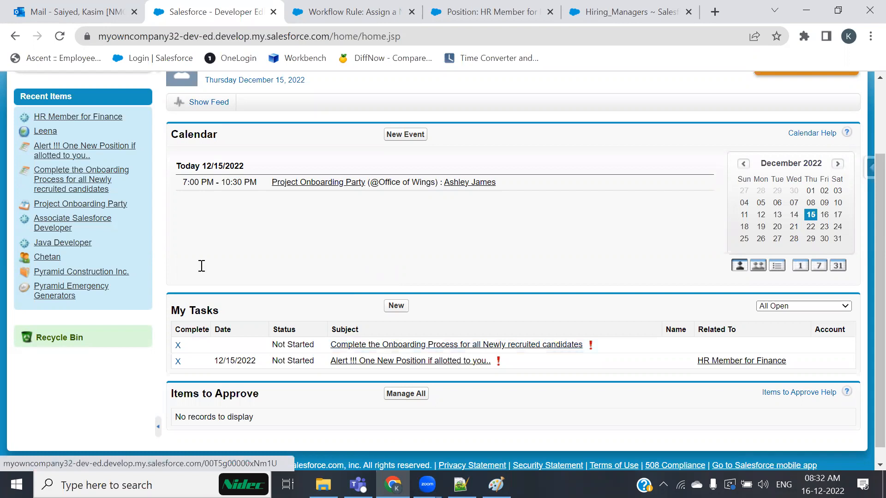
Below the use case in Notepad++, add the line 'Assignment: Create the difference between Task & Events'.
key(alt+Tab)
click(501, 257)
key(Return)
key(Return)
key(BackSpace)
key(Return)
key(Return)
text(As)
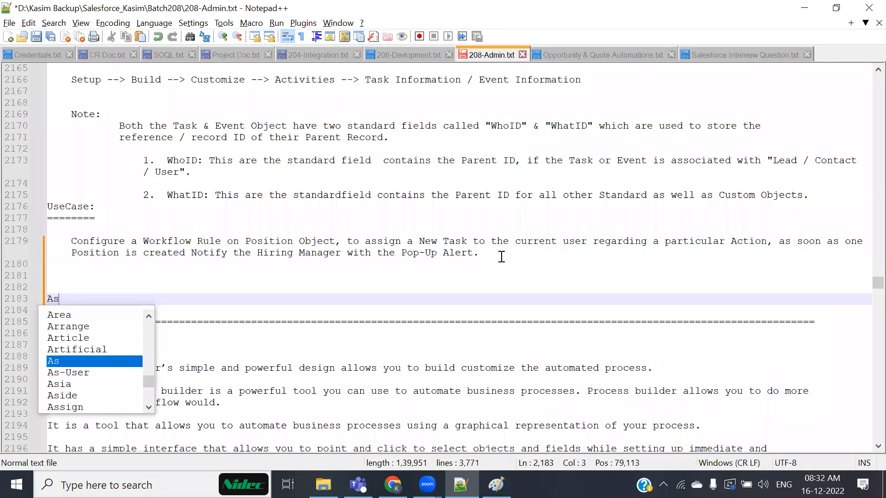
text(signment)
key(Escape)
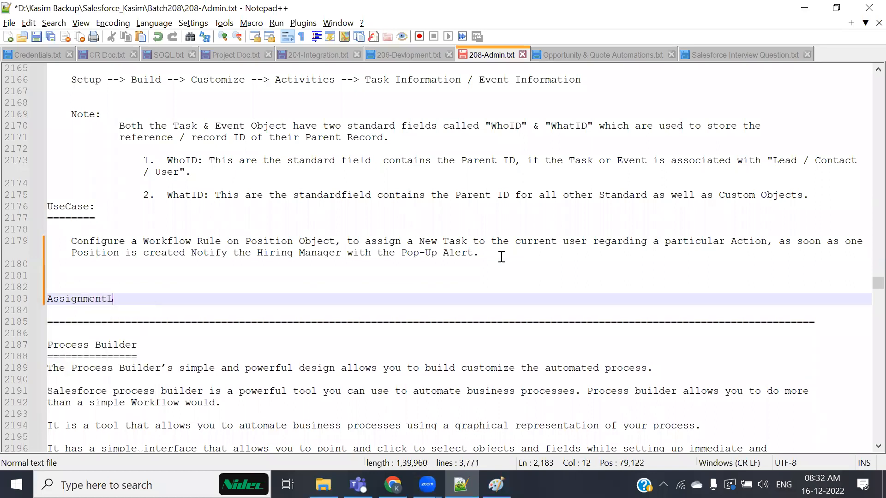
text(L)
key(BackSpace)
text(: Crea)
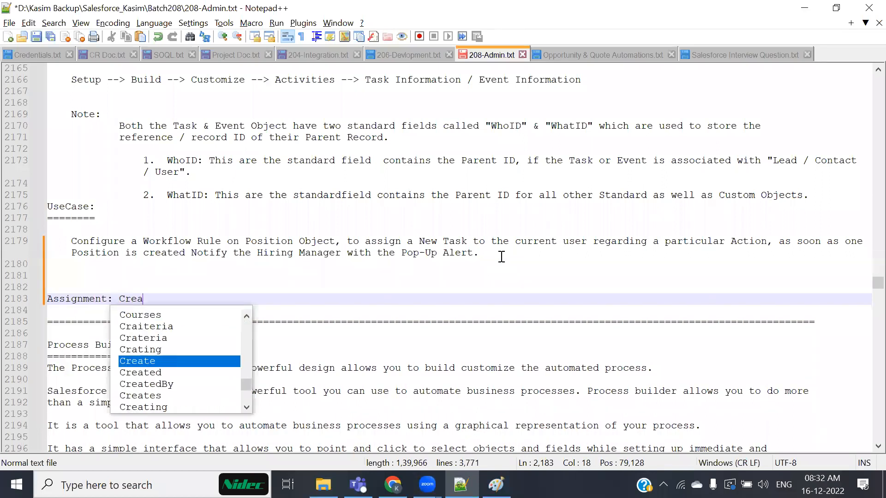
text(te the dig)
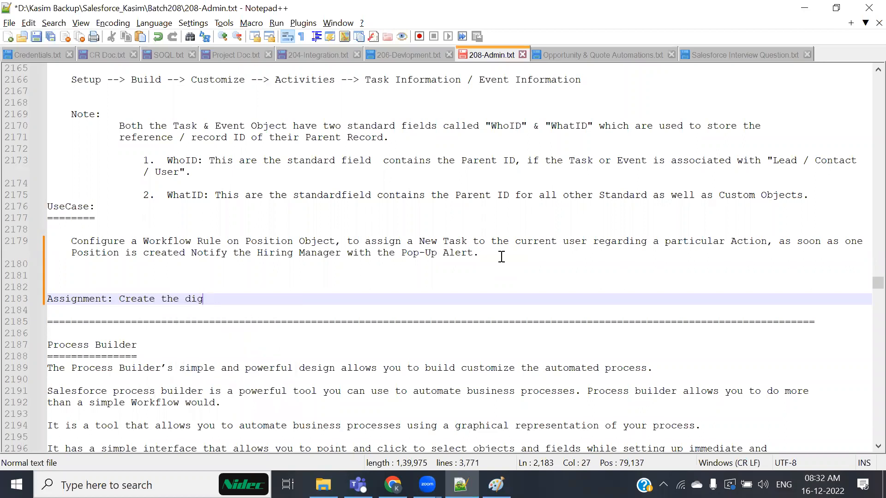
key(BackSpace)
text(ff)
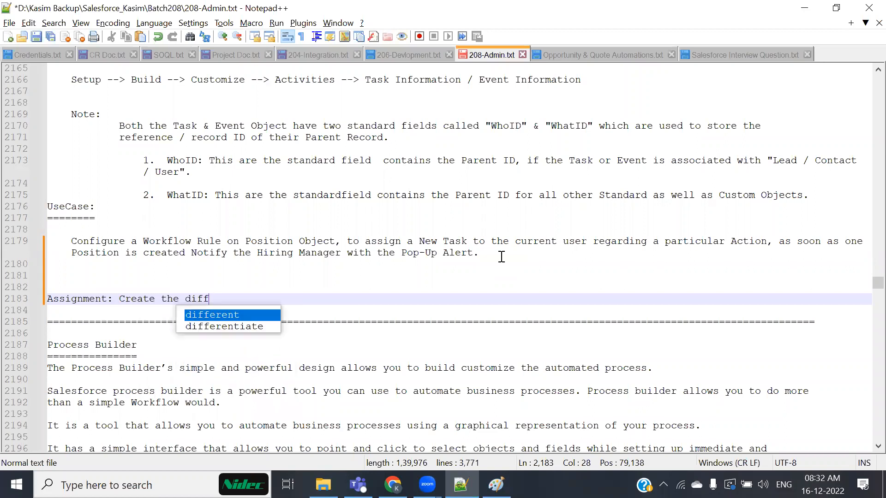
text(erenc)
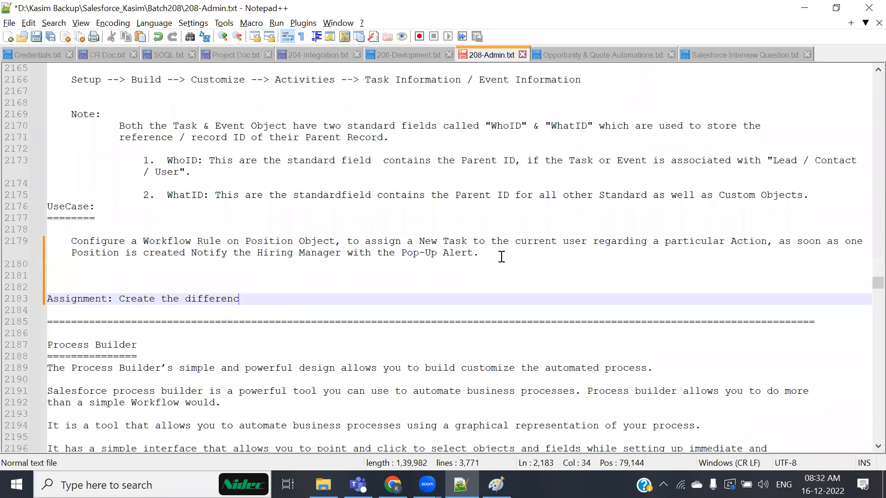
text(e between Task & Events)
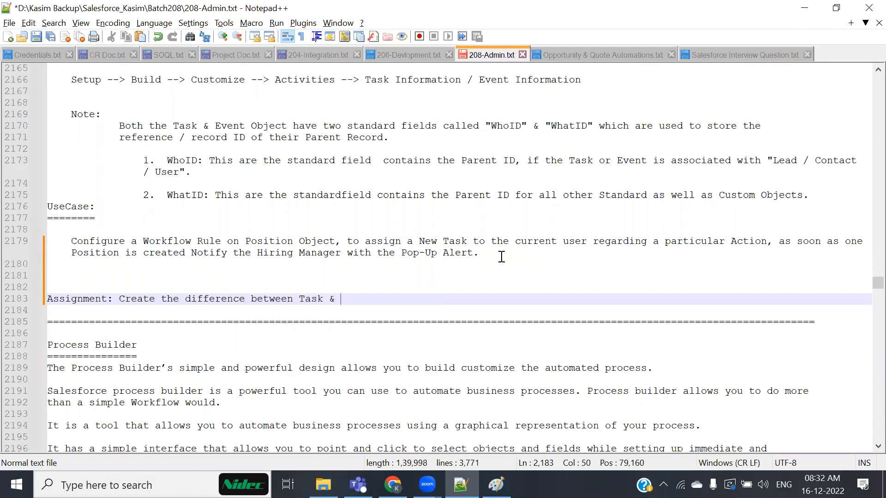
key(Return)
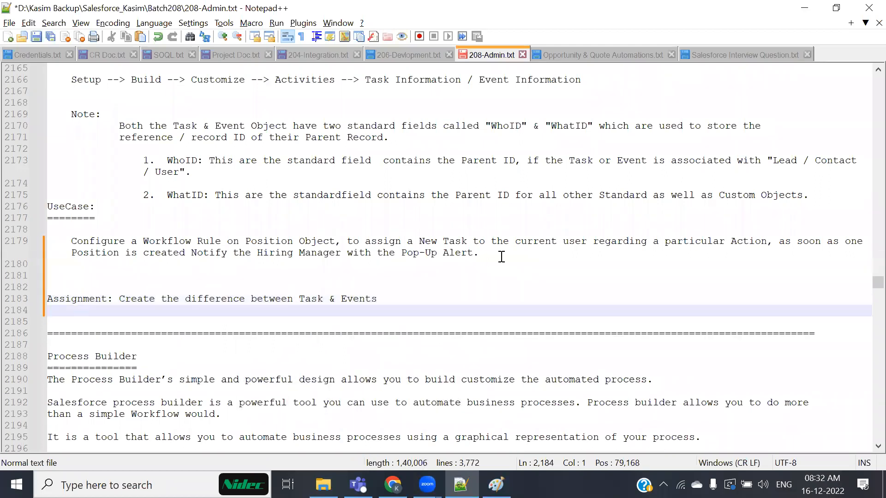
Save 208-Admin.txt and bookmark the Process Builder heading line.
key(ctrl+s)
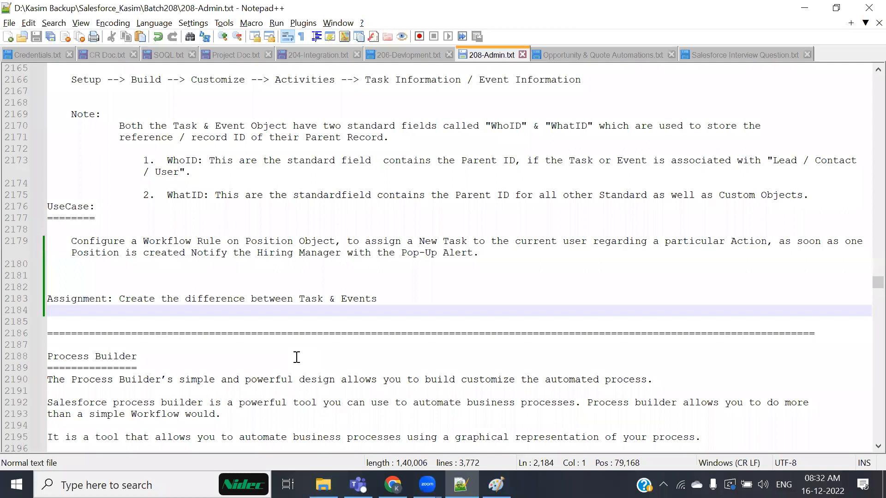
scroll(255, 331, down, 5)
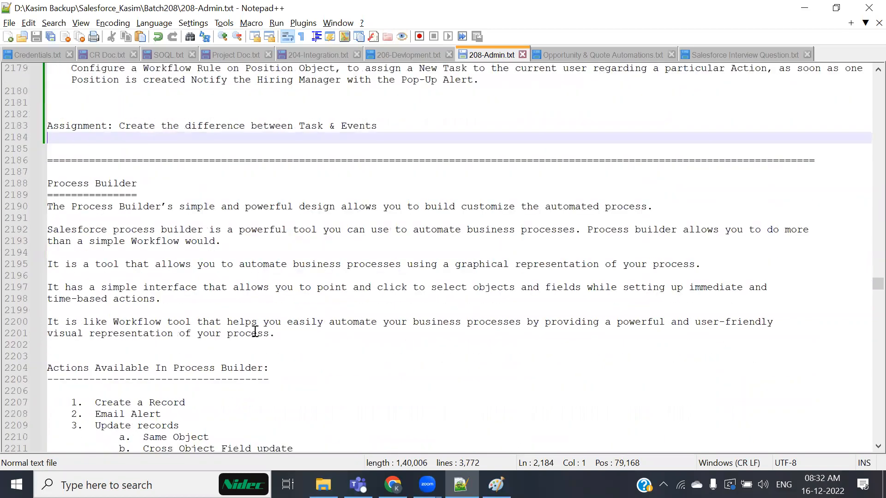
click(35, 183)
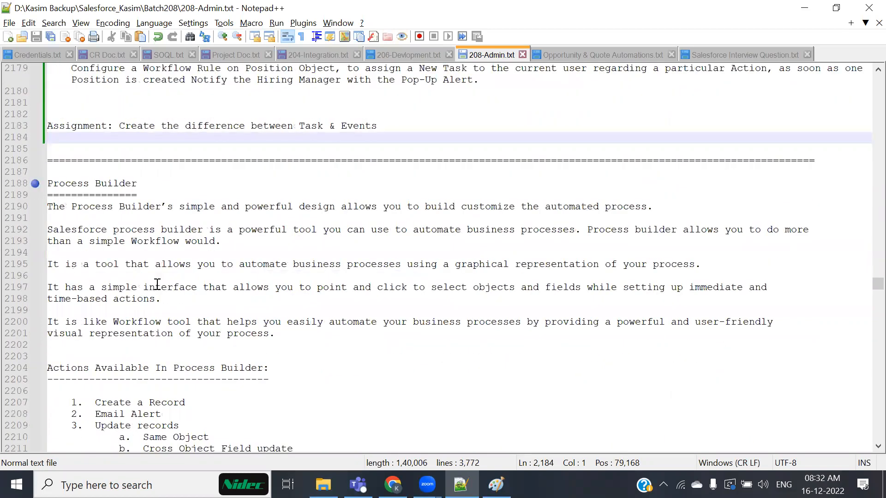